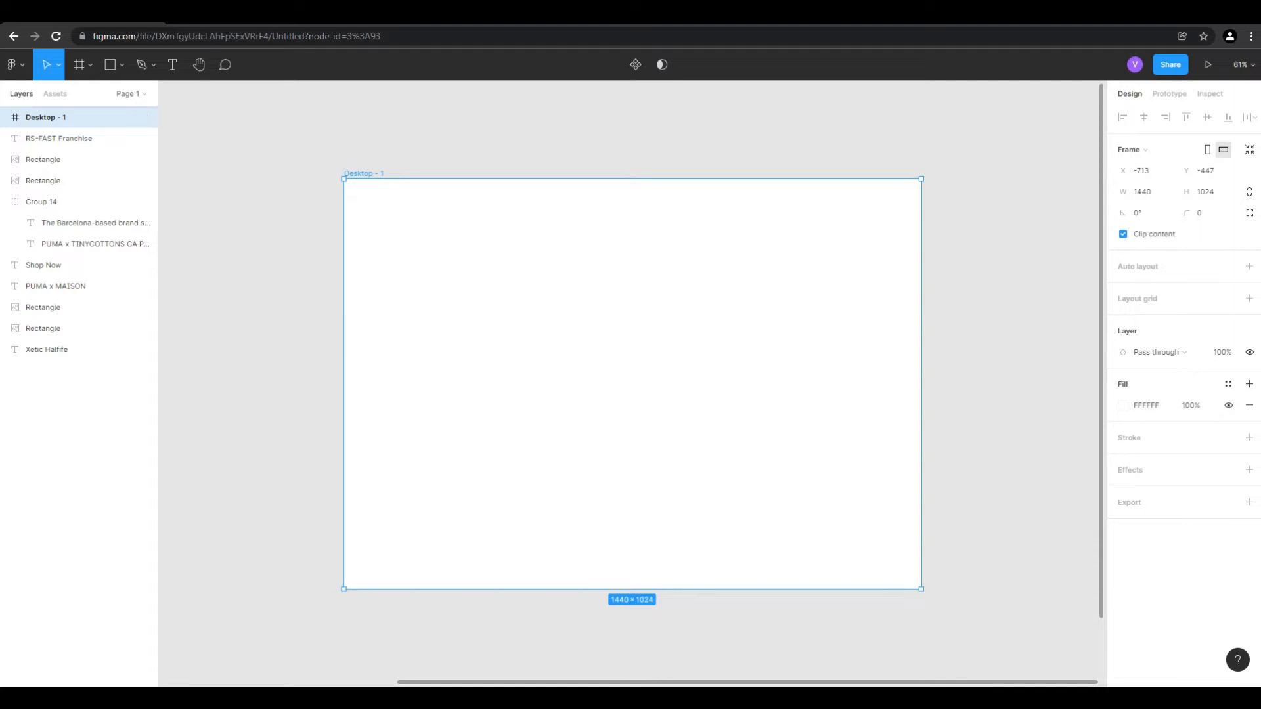
Add a column layout grid to the Desktop - 1 frame with 12 columns, a gutter of 25 and a margin of 70
click(1249, 298)
click(1123, 320)
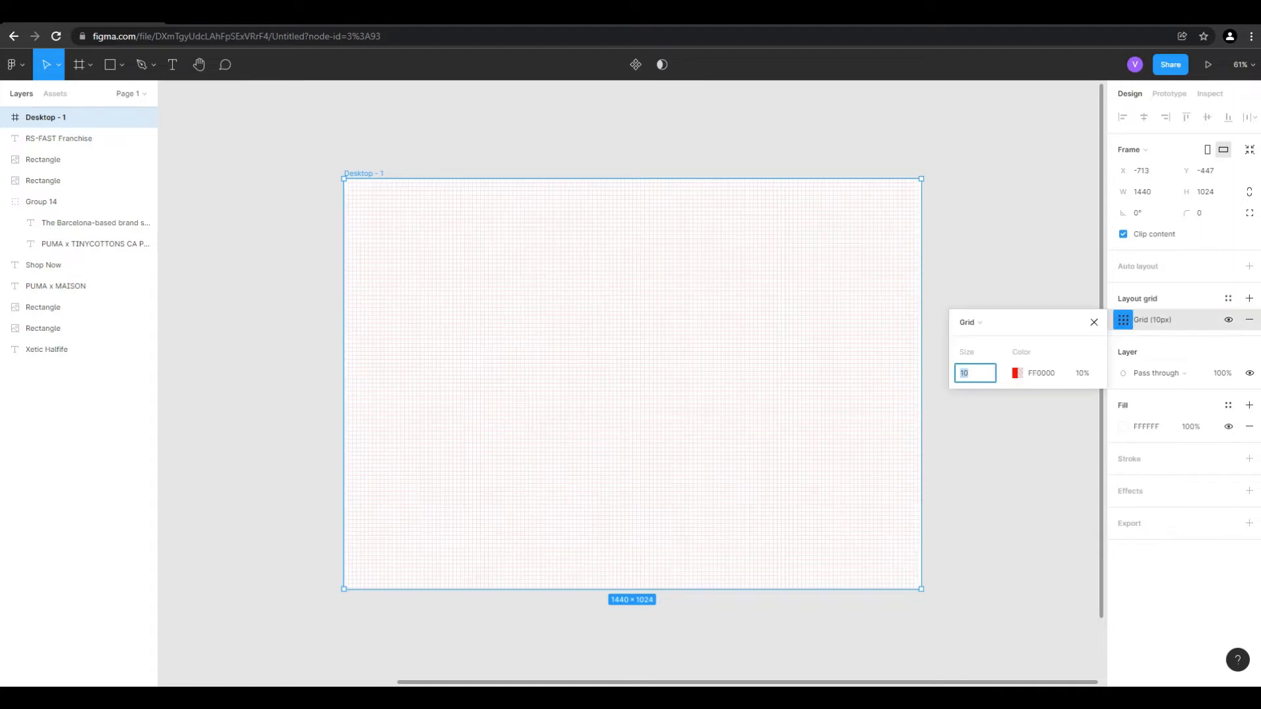
click(984, 323)
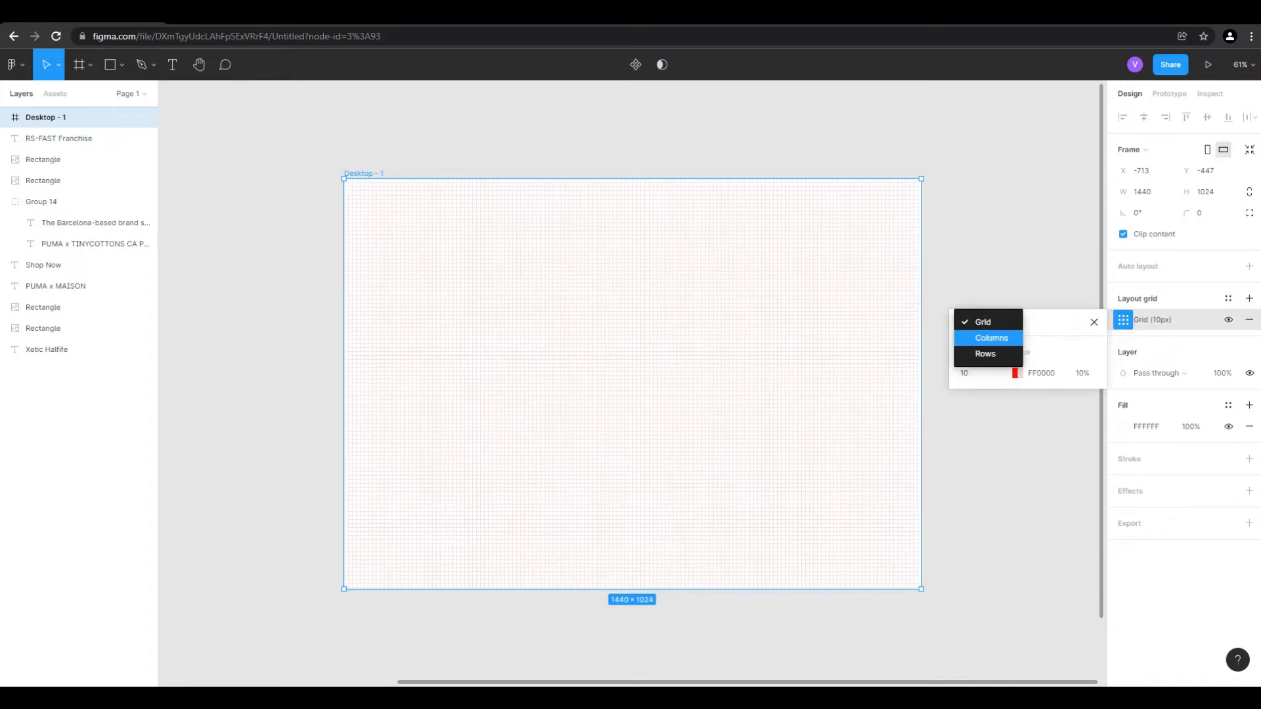
click(984, 338)
text(12)
key(Tab)
text(25)
key(Tab)
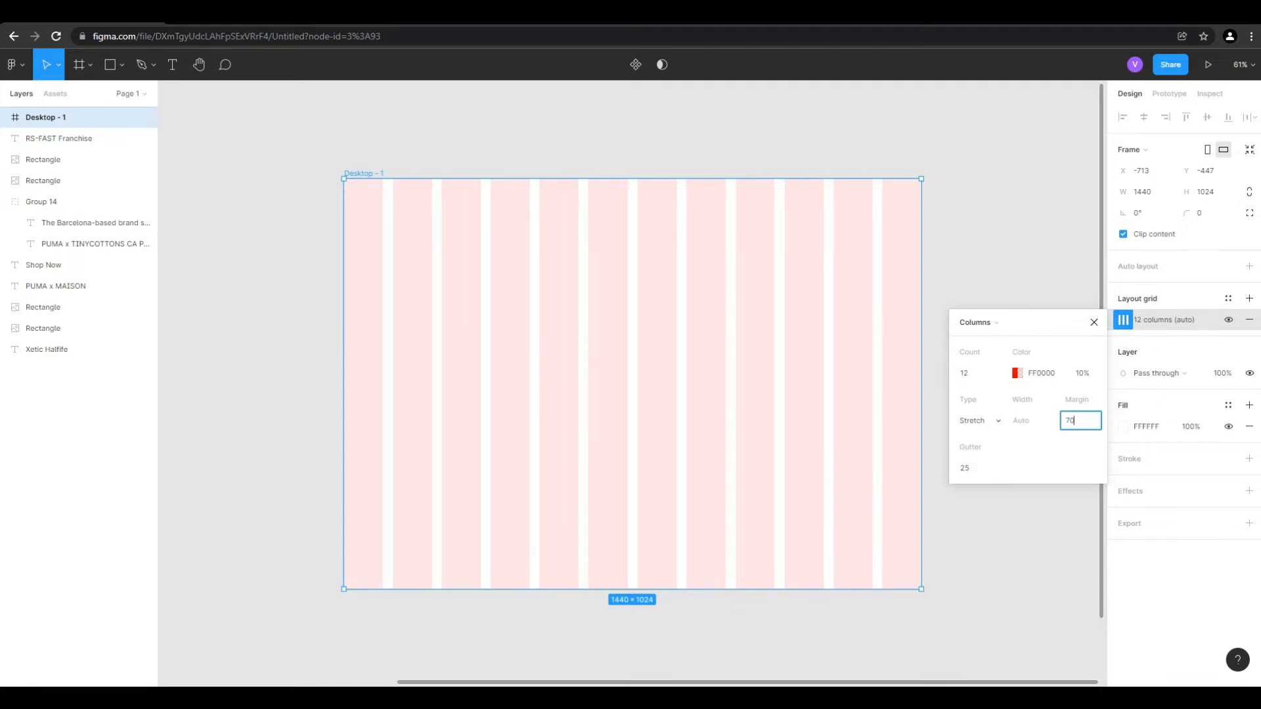
Try the Center column type for the layout grid, return it to Stretch and close the grid settings
click(982, 418)
click(983, 405)
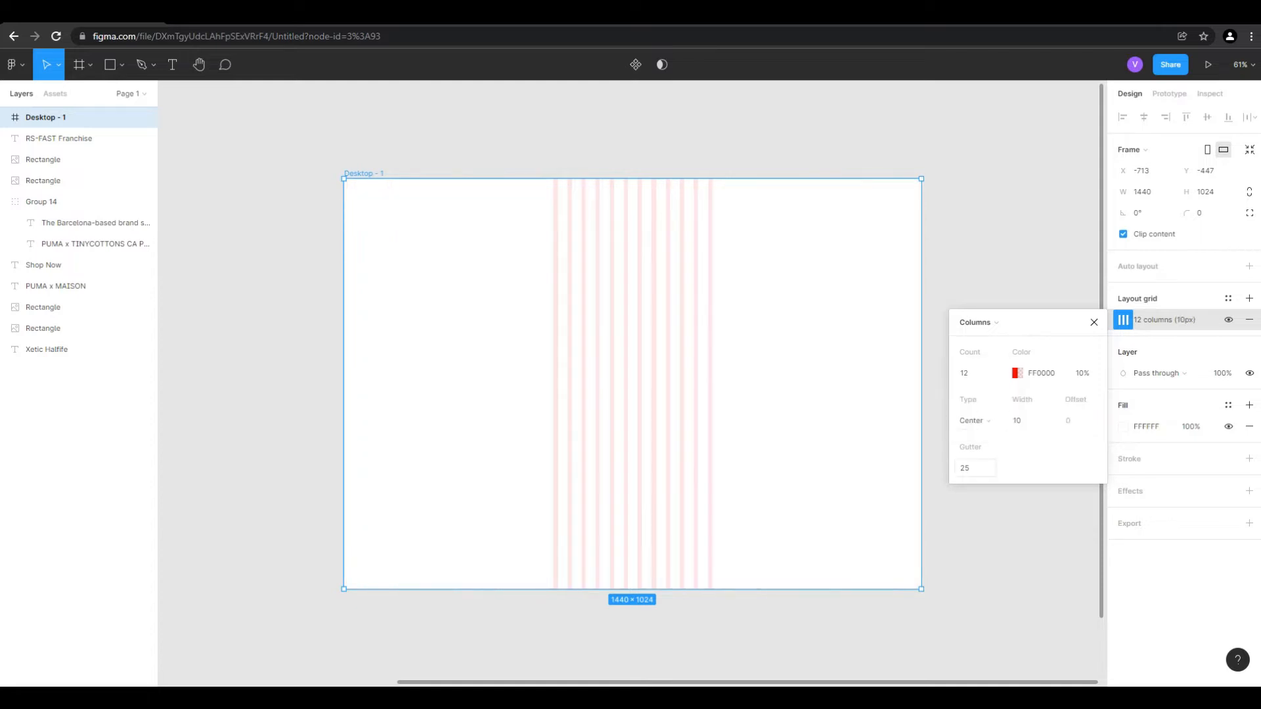
click(974, 420)
click(985, 436)
click(1079, 421)
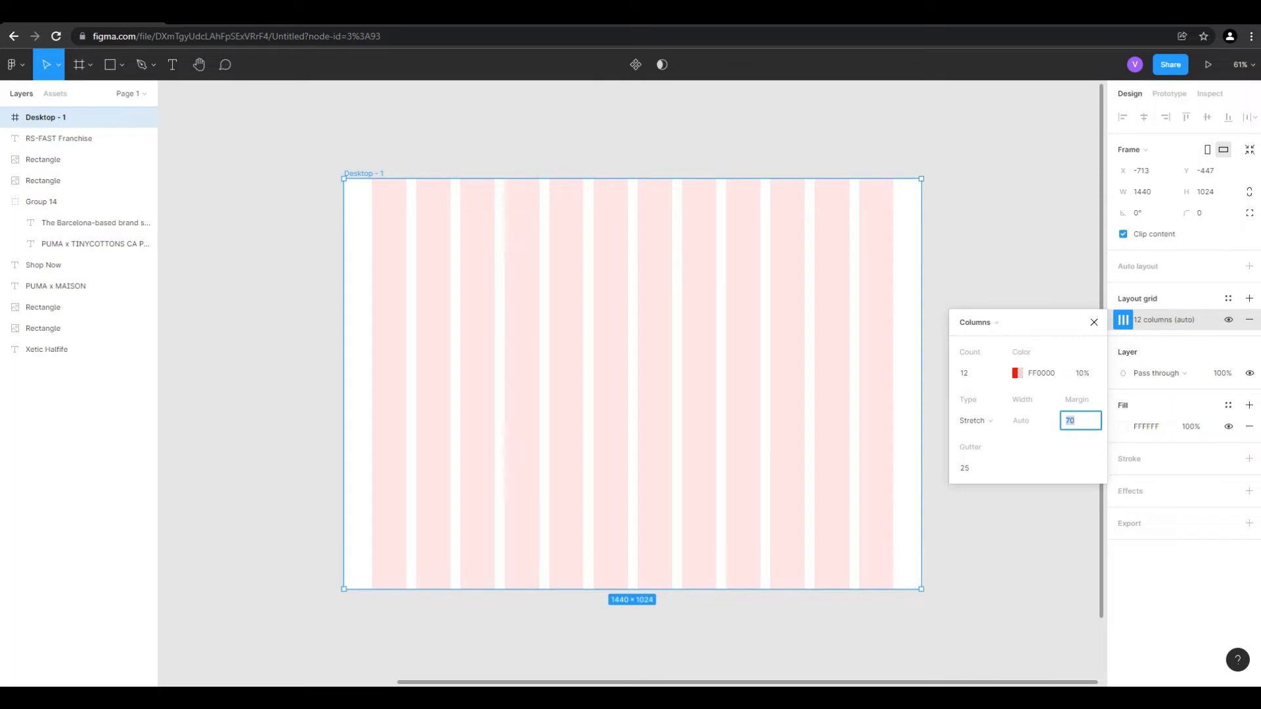
click(959, 516)
Draw a full-width header rectangle along the frame's upper edge and set its height to 80
scroll(657, 384, down, 1)
key(r)
mouse_move(380, 186)
mouse_down()
mouse_move(447, 211)
mouse_move(414, 166)
mouse_move(344, 189)
mouse_up()
drag(447, 188, 921, 188)
click(1203, 190)
click(1203, 173)
text(80)
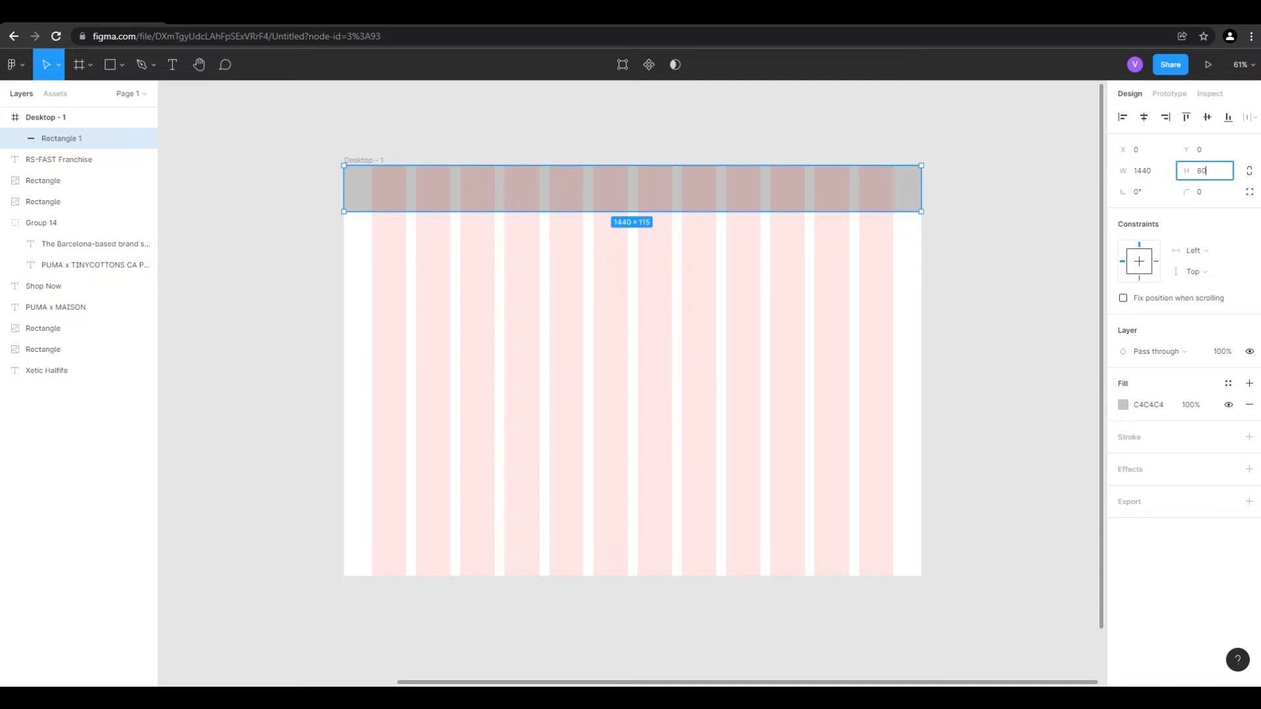
key(Return)
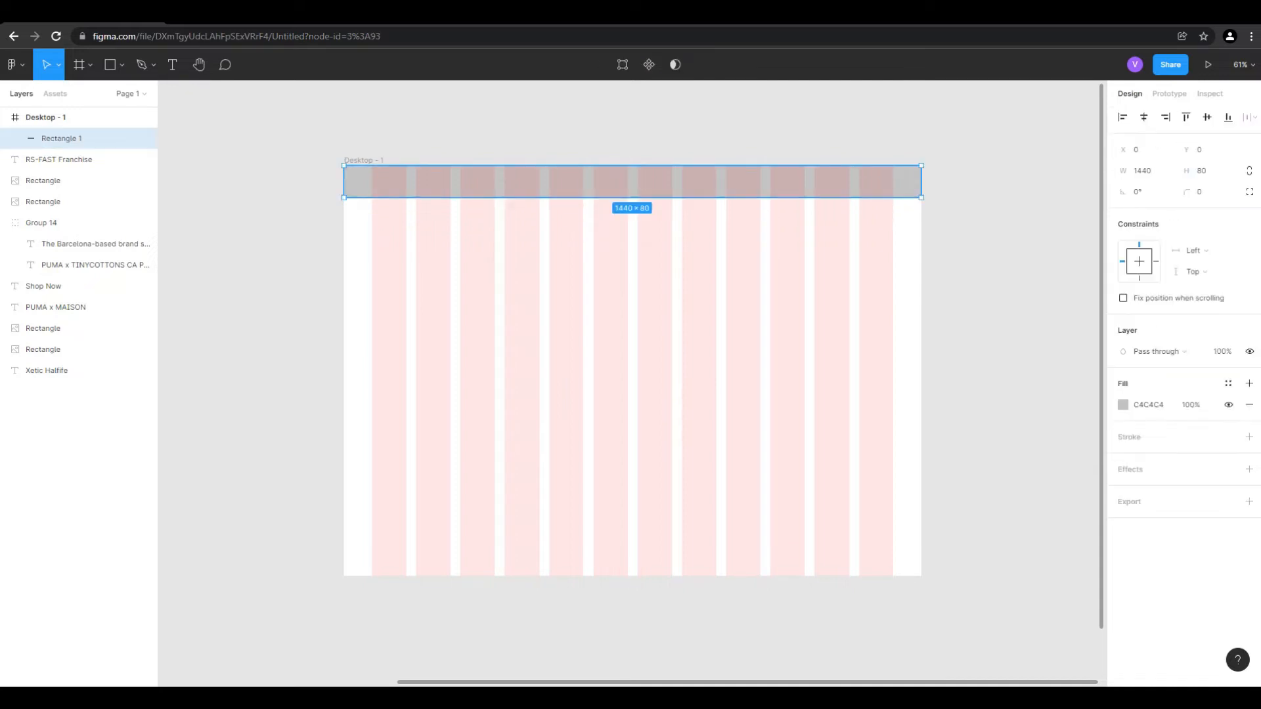
Duplicate the header rectangle as a footer, set its height to 200 and align it with the frame's lower edge
drag(632, 182, 632, 560)
click(1211, 171)
text(200)
click(1012, 420)
drag(775, 566, 775, 519)
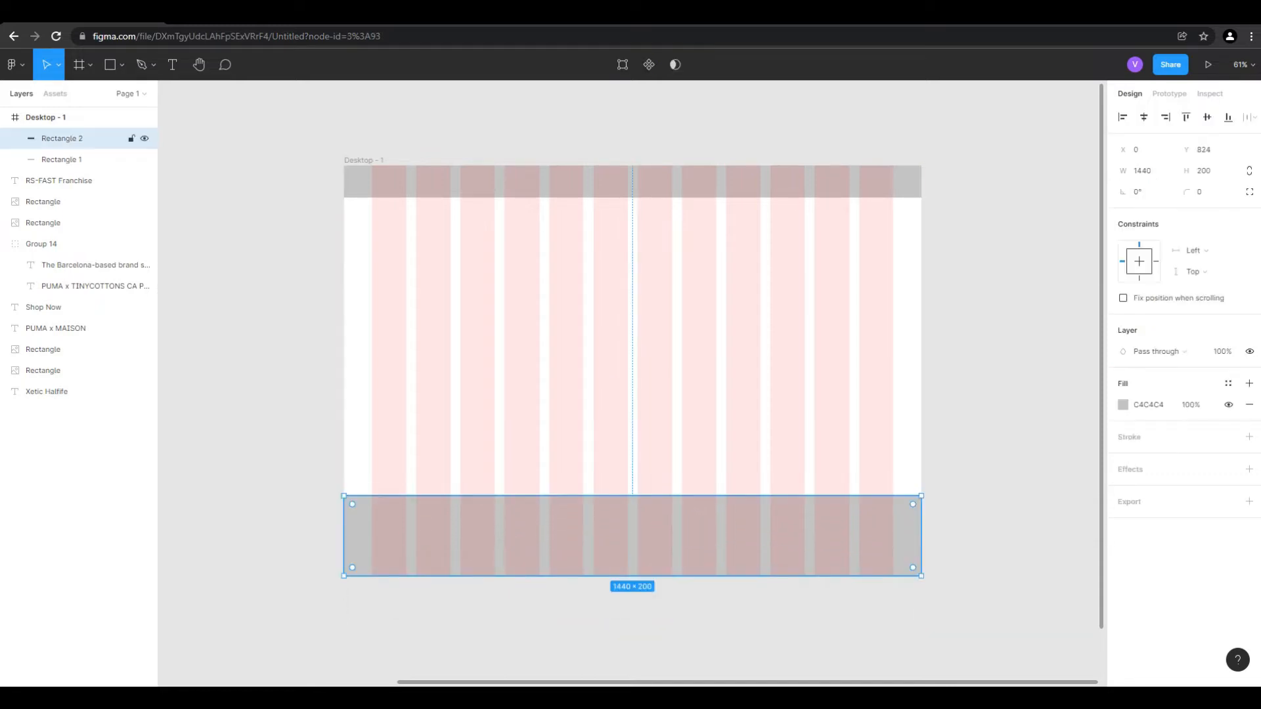
click(1011, 420)
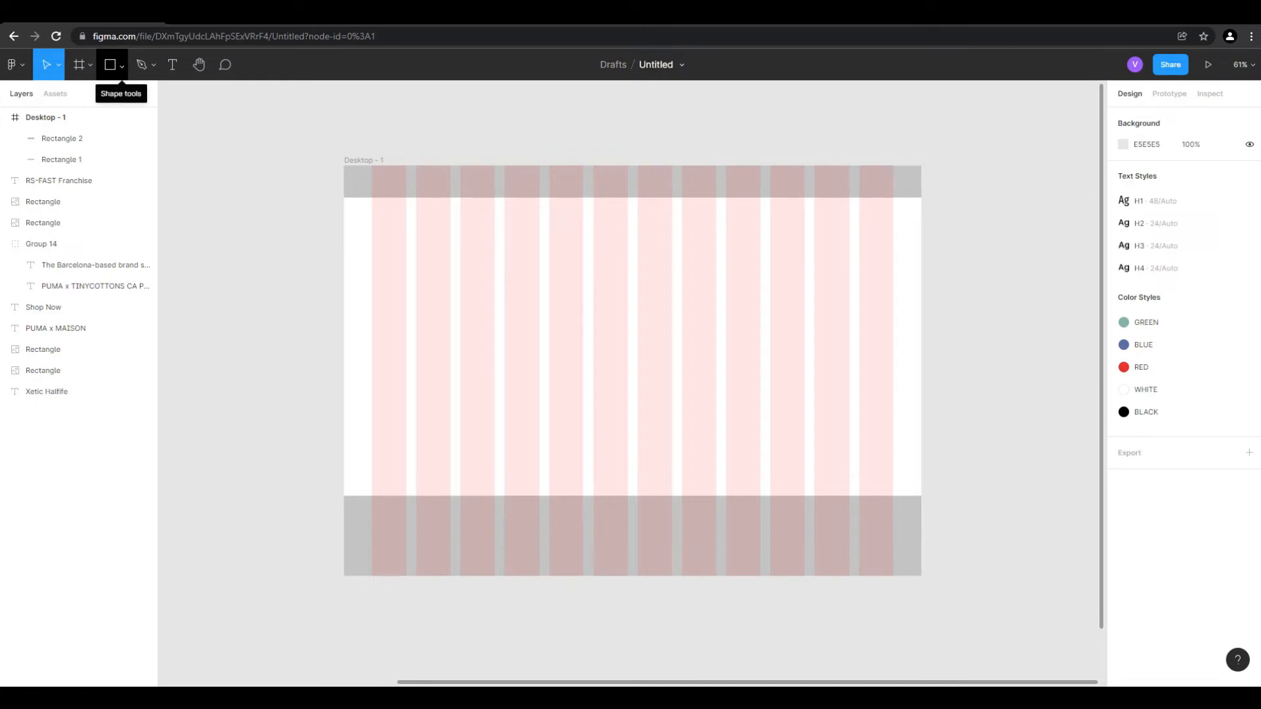
Draw a rectangle about 748 by 493 px across the last seven columns between the header and footer
click(109, 65)
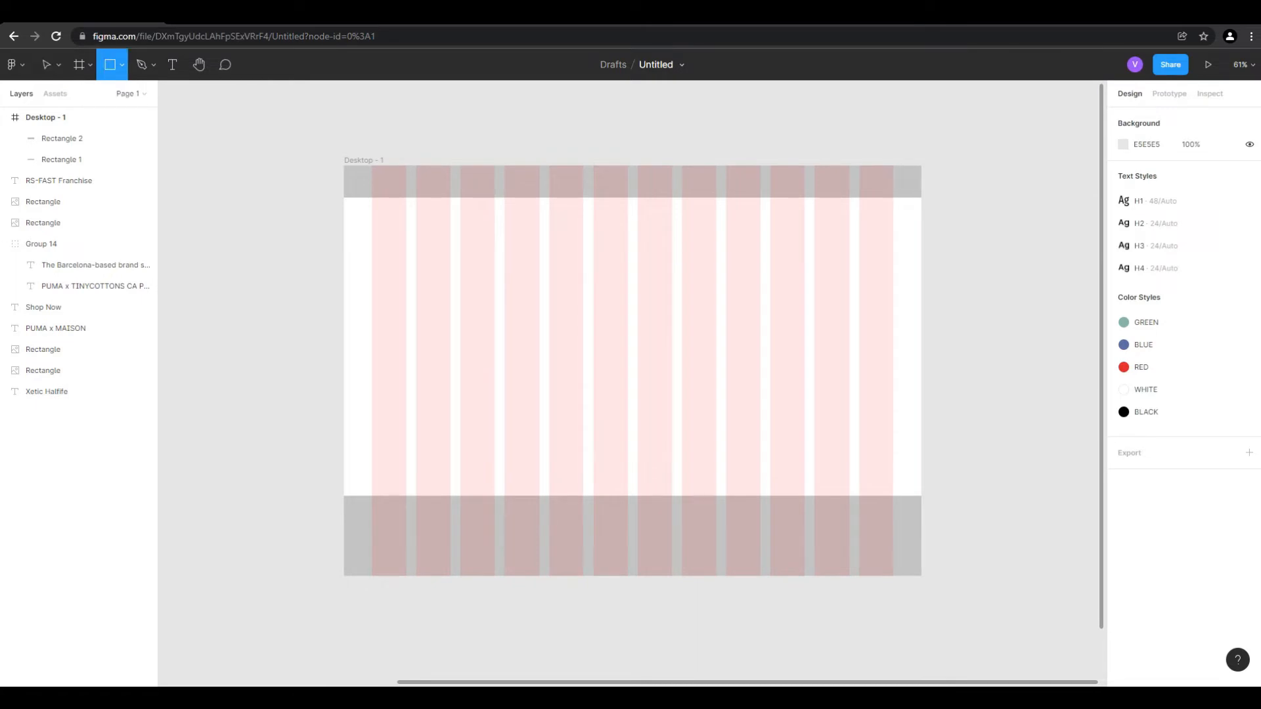
mouse_move(671, 225)
mouse_down()
mouse_move(827, 354)
mouse_move(893, 361)
mouse_up()
mouse_move(671, 293)
mouse_down()
mouse_move(565, 293)
mouse_move(593, 293)
mouse_up()
drag(742, 360, 743, 423)
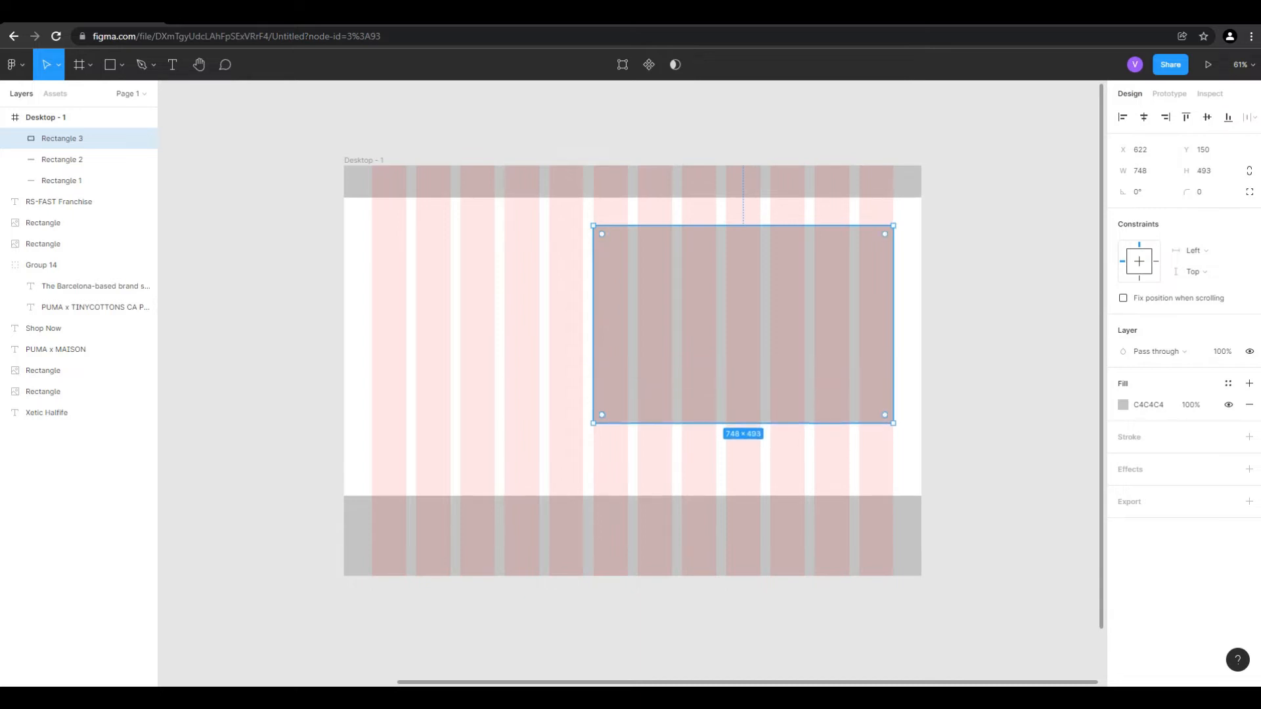
Set the large rectangle's size to 750 by 500 and move it up to Y 148
click(1141, 170)
text(750)
key(Tab)
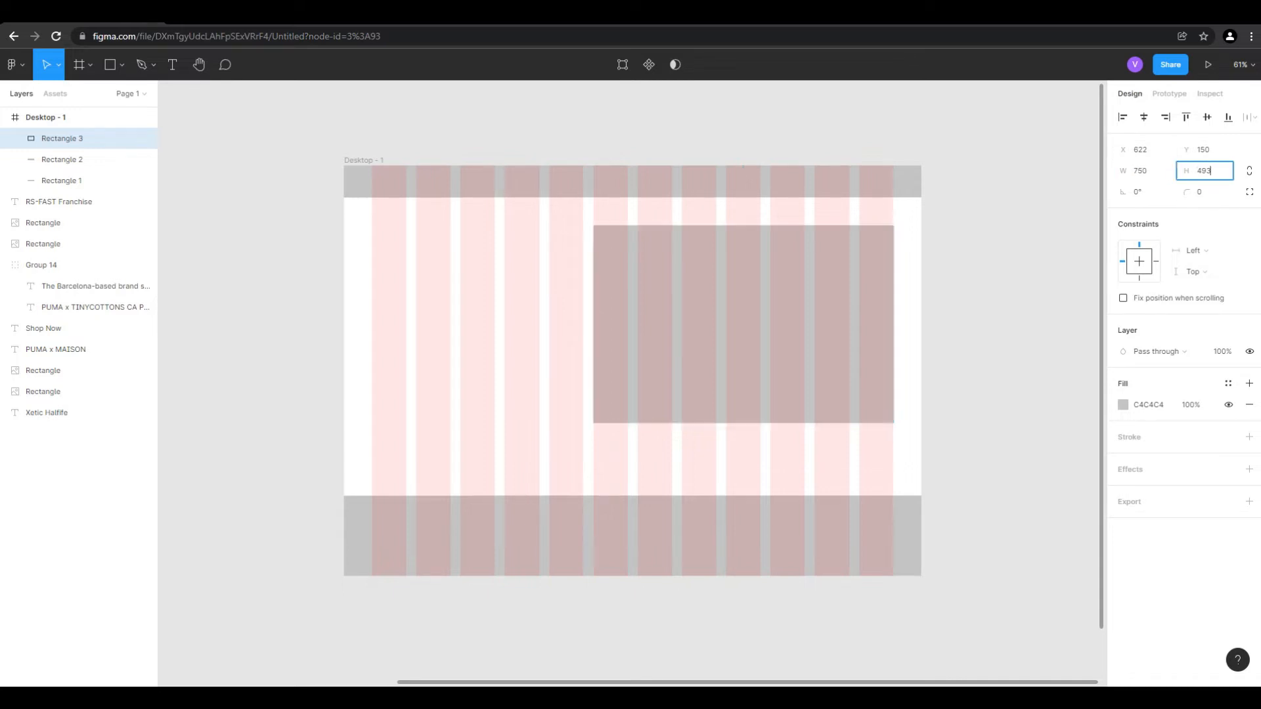
text(5)
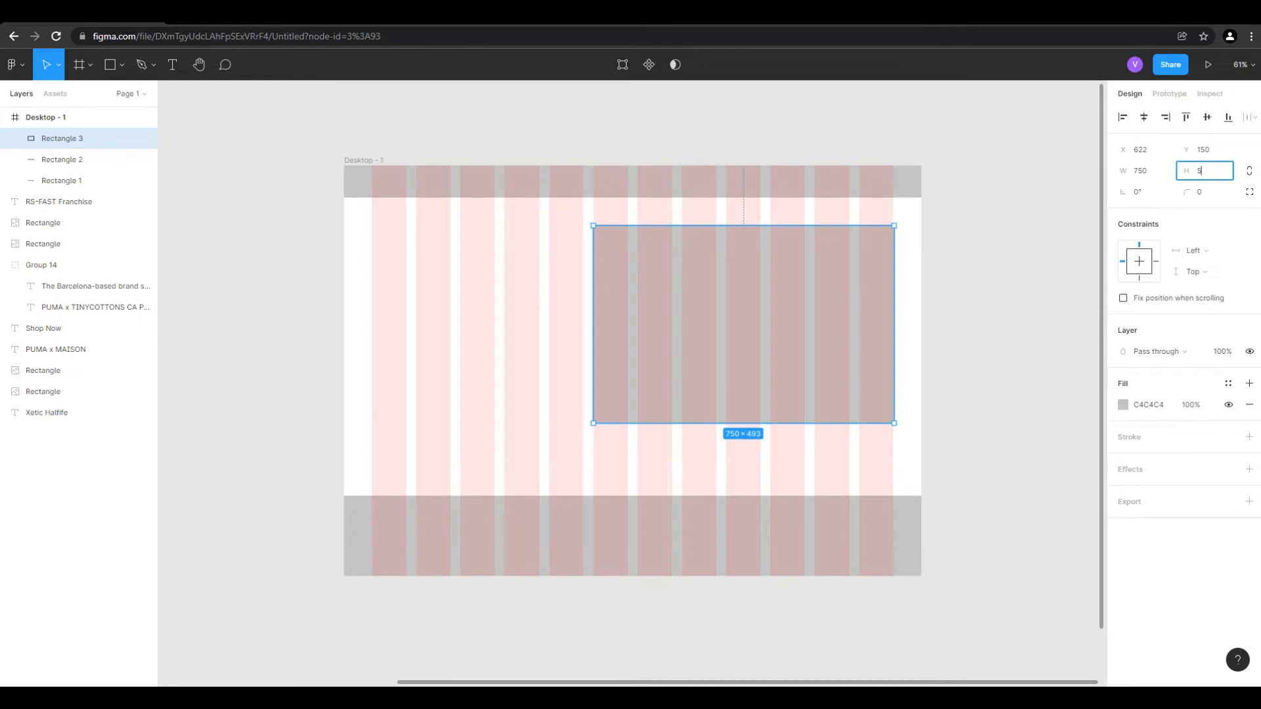
text(00)
key(Return)
key(Escape)
drag(743, 326, 743, 325)
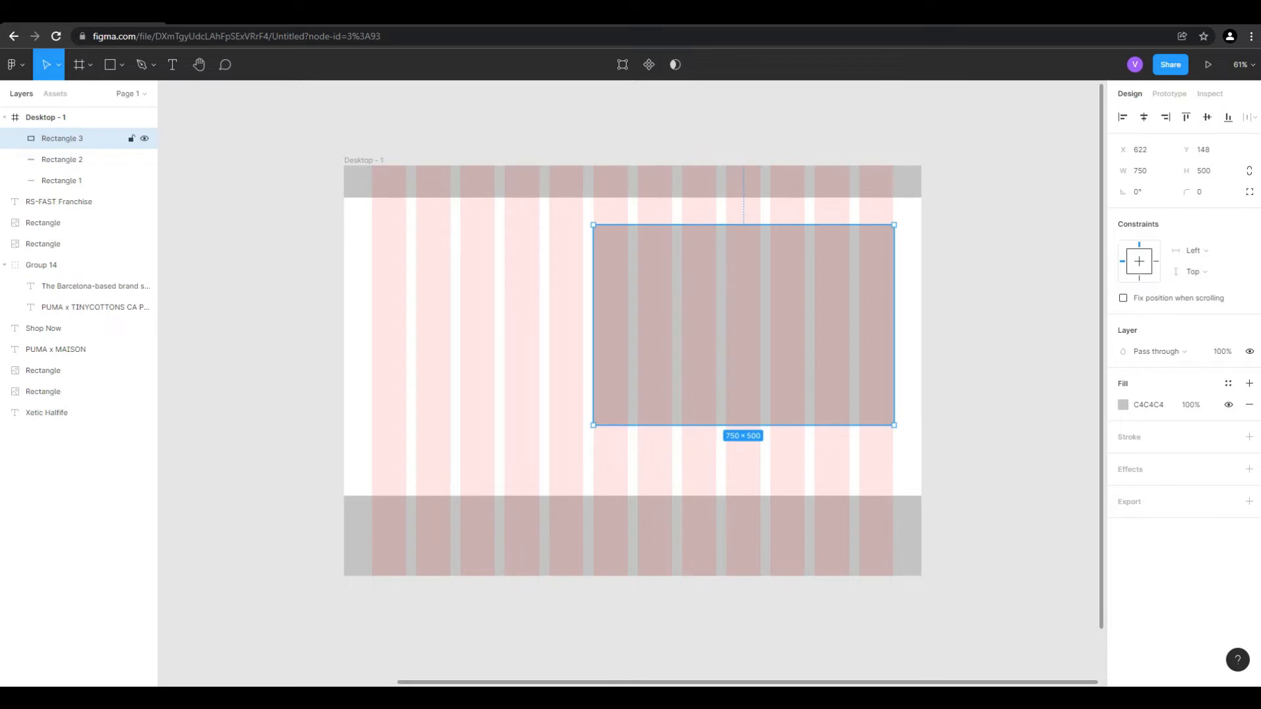
key(Escape)
Shift the large rectangle to X 620 so its outer edge lines up with the last column
scroll(854, 182, up, 3)
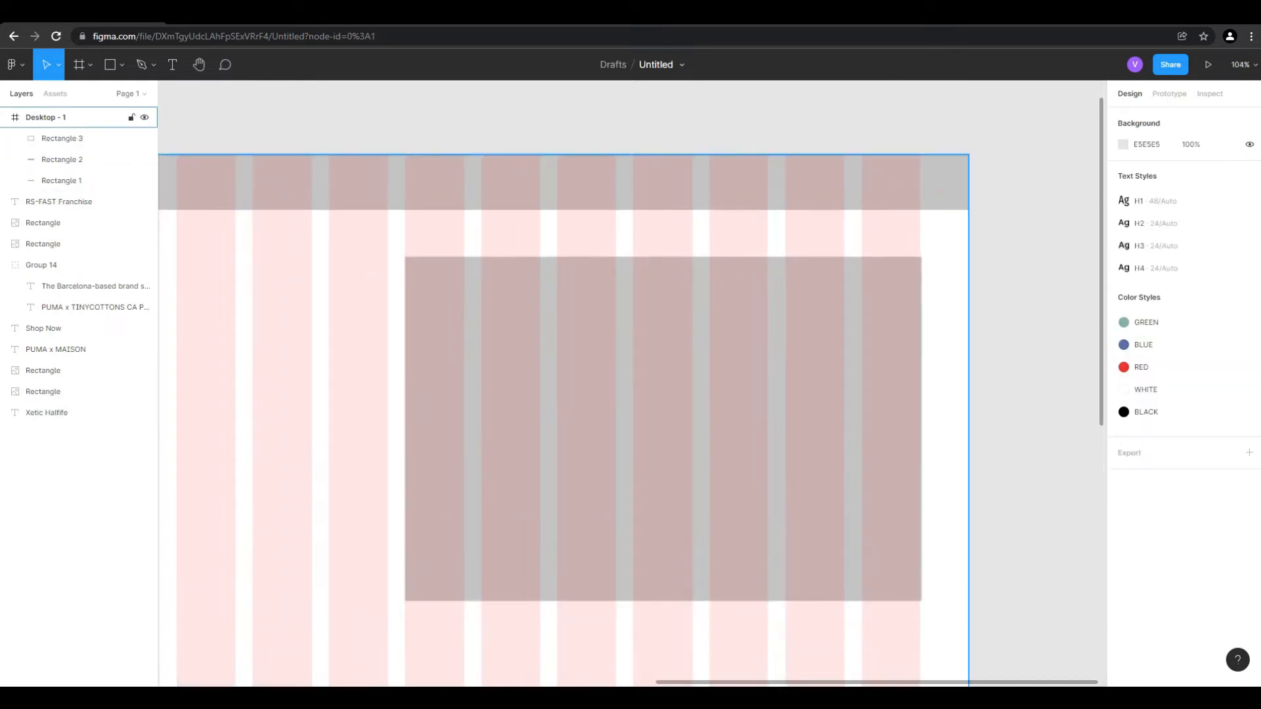
scroll(924, 333, up, 6)
drag(880, 333, 876, 333)
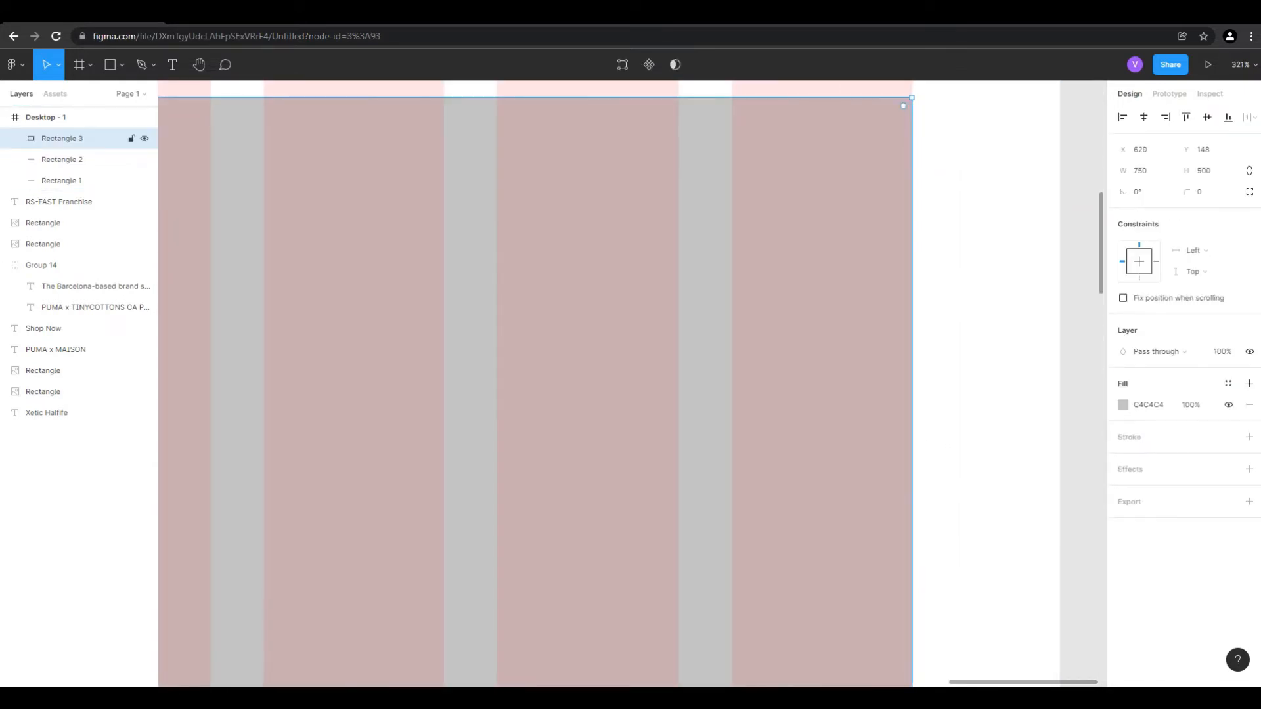
scroll(874, 266, down, 6)
Move the large rectangle down to Y 160, checking its spacing from the header
key(alt)
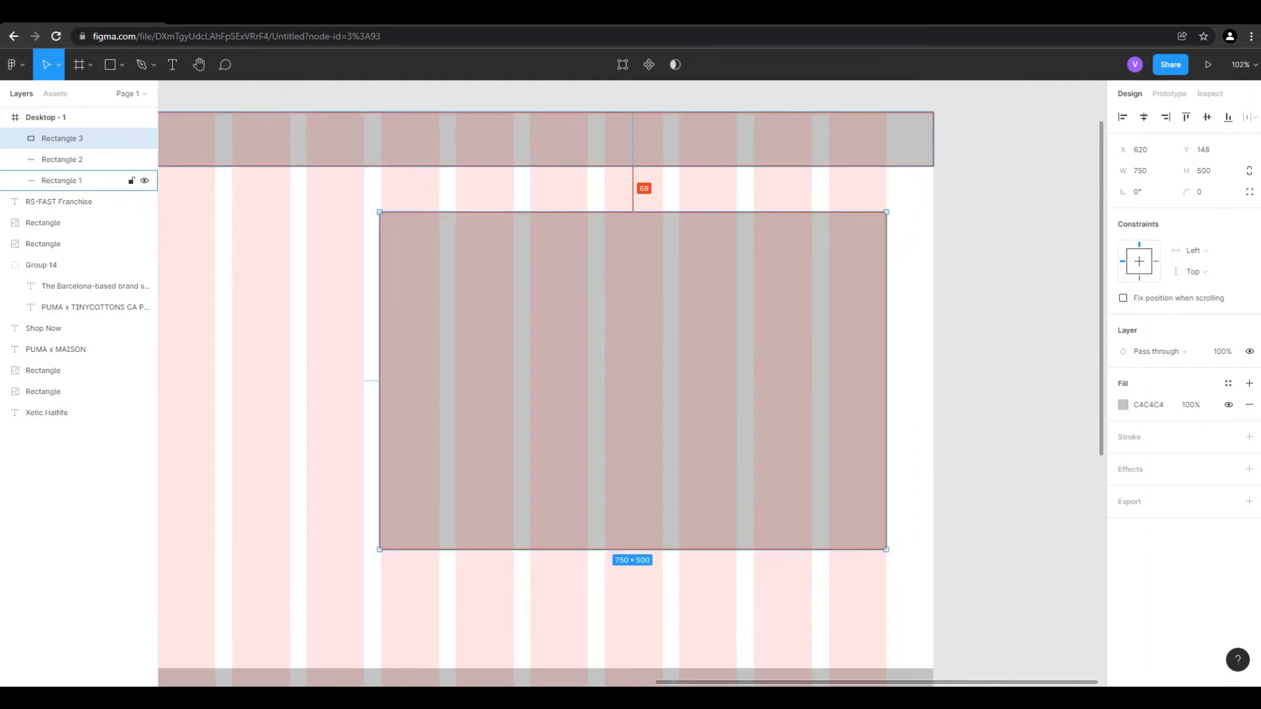
key(Down)
key(Down)
key(Down)
key(Down)
key(Down)
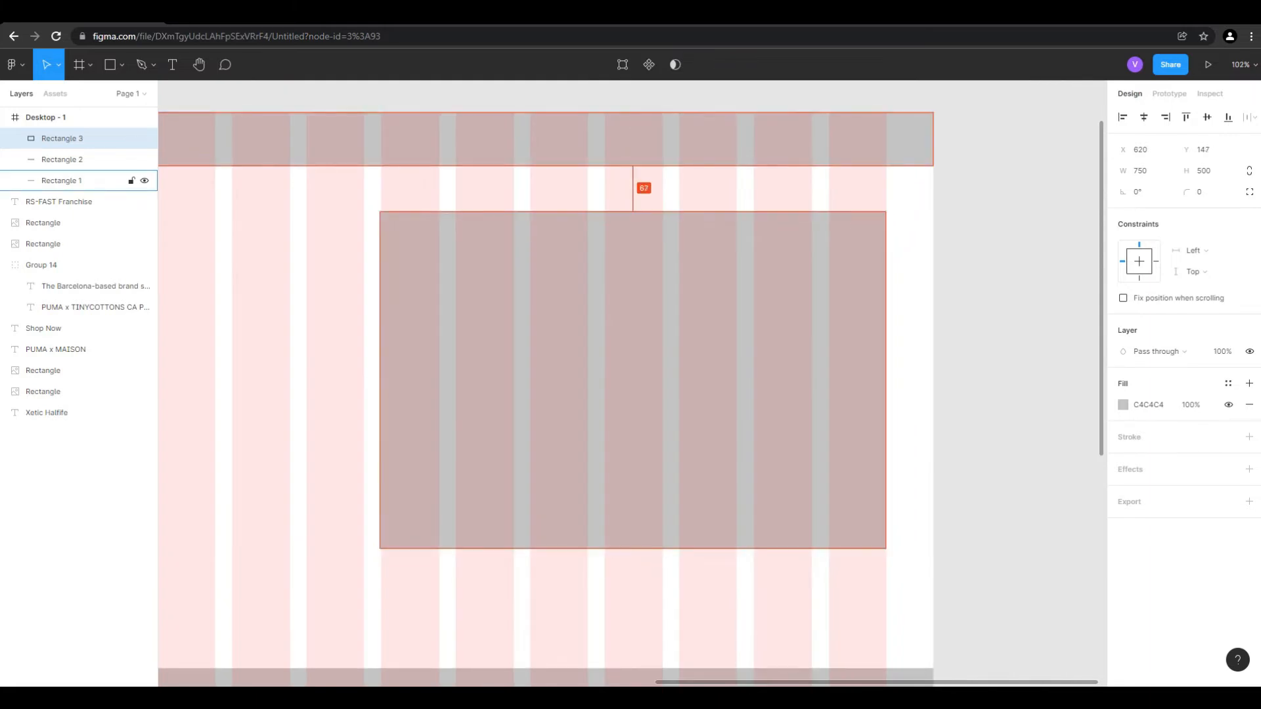
key(Down)
key(Down)
key(Down)
key(Down)
key(Down)
key(Down)
key(Down)
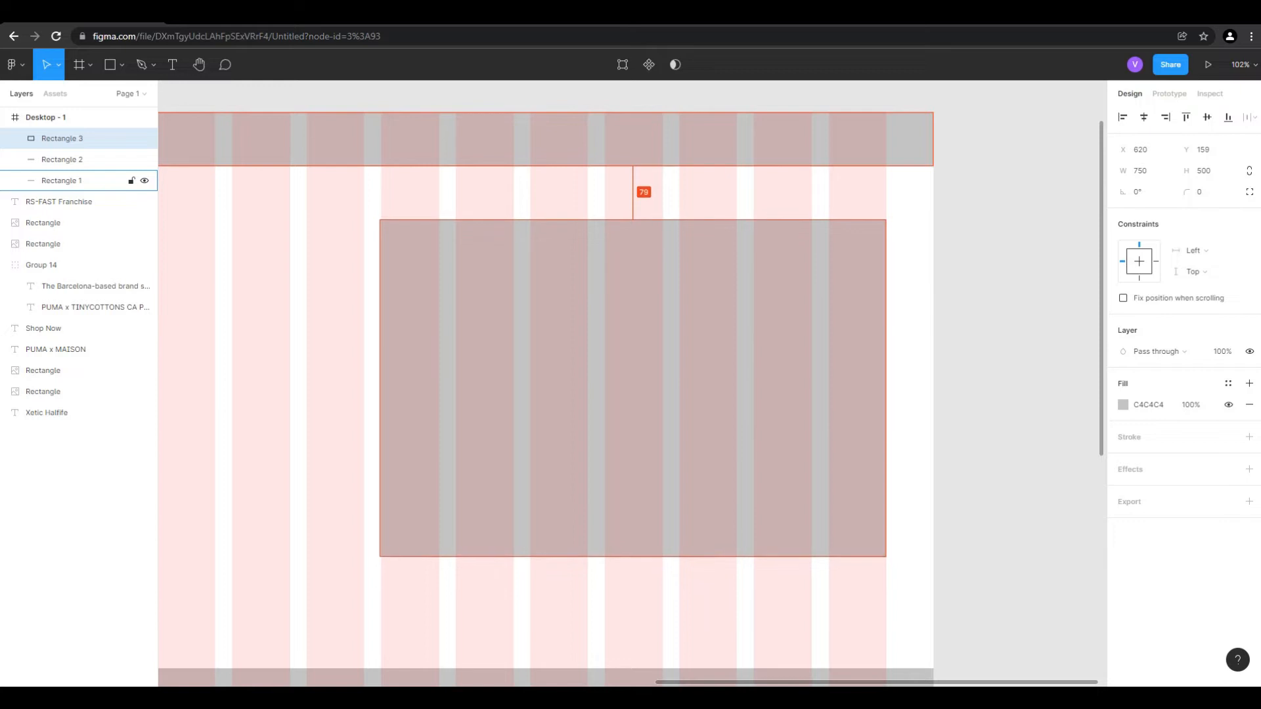
scroll(764, 116, down, 3)
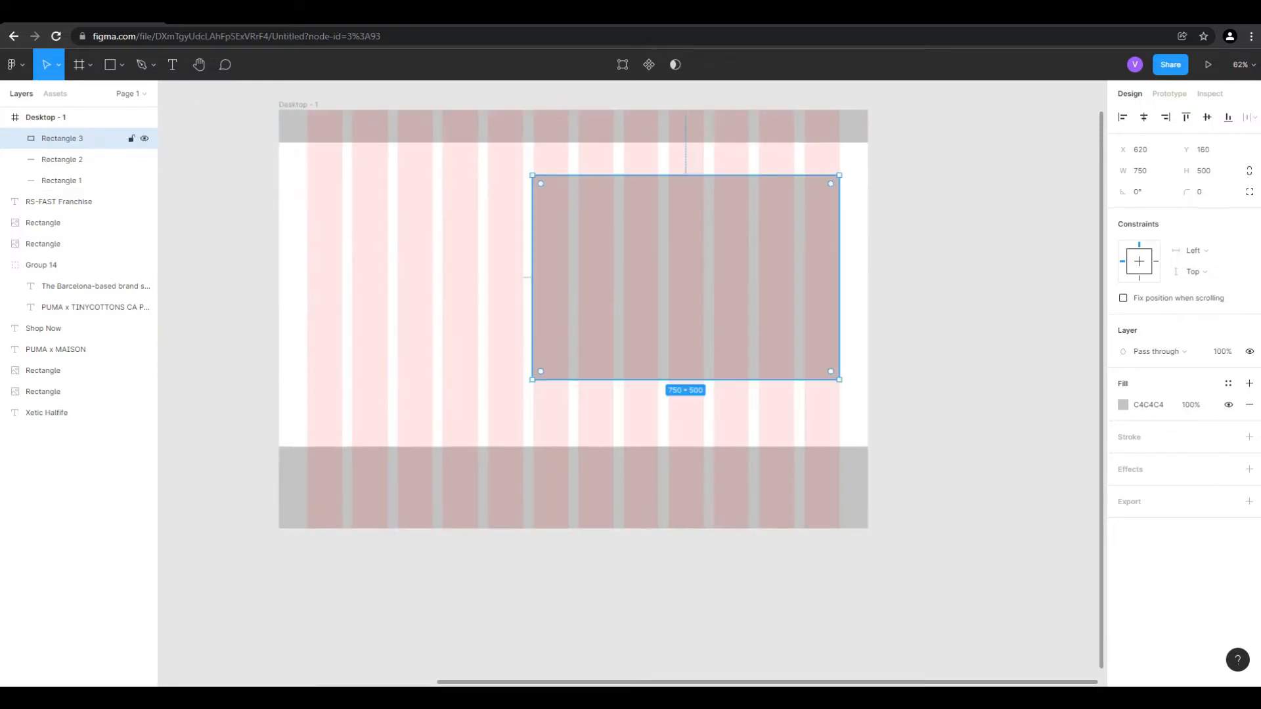
scroll(1011, 387, down, 1)
click(1011, 387)
Duplicate the large rectangle at the first column and shrink the copy to about 529 by 173 px, spanning five columns
scroll(755, 369, up, 3)
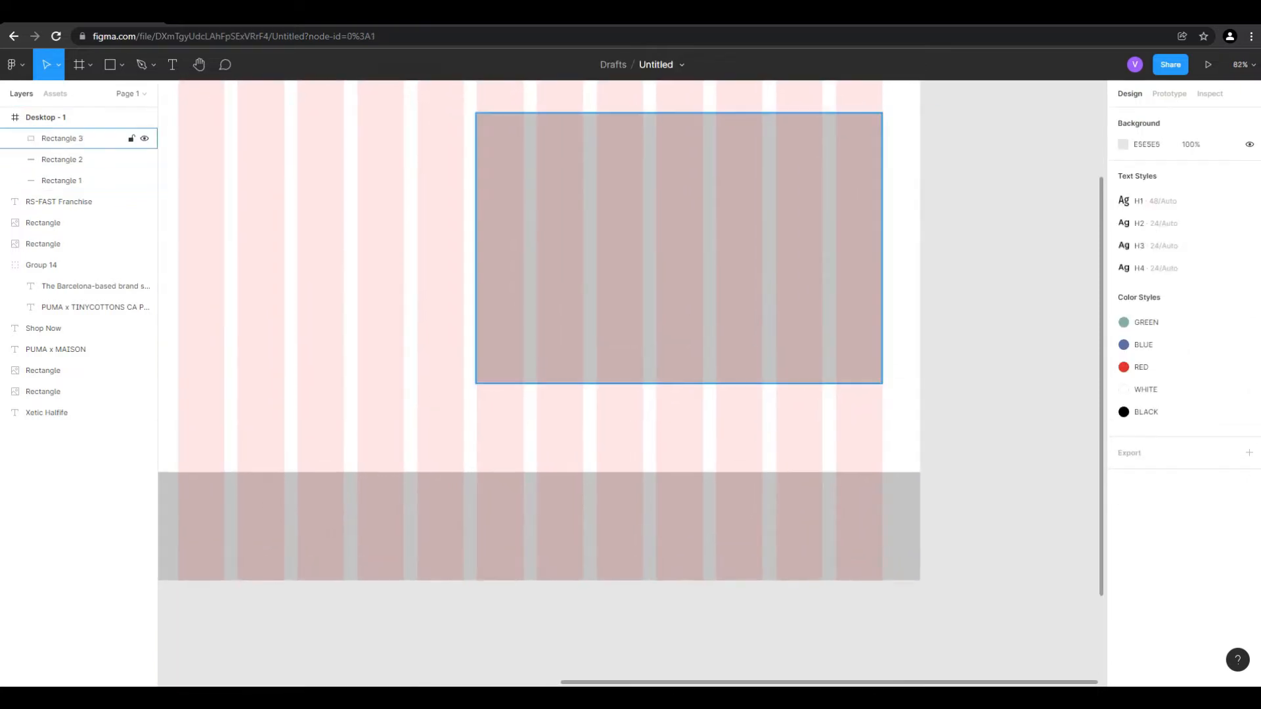
scroll(979, 407, down, 3)
scroll(519, 368, up, 2)
scroll(823, 282, up, 1)
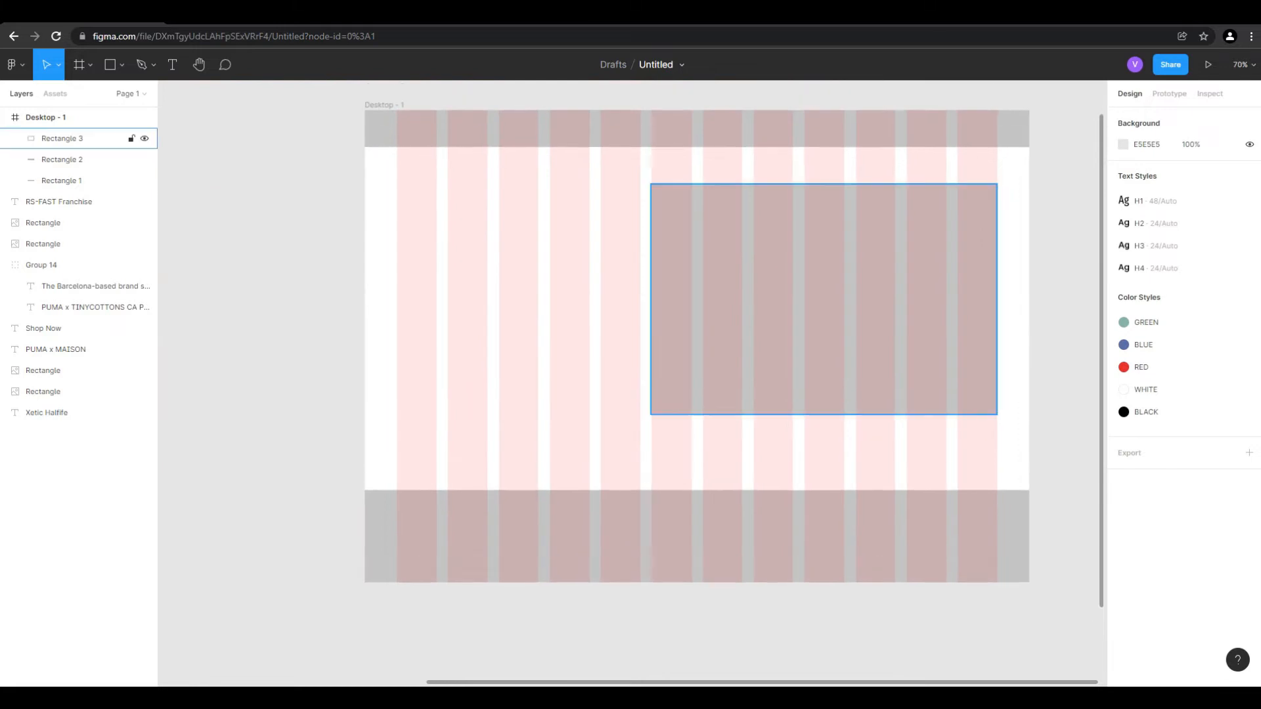
click(824, 298)
drag(823, 299, 568, 299)
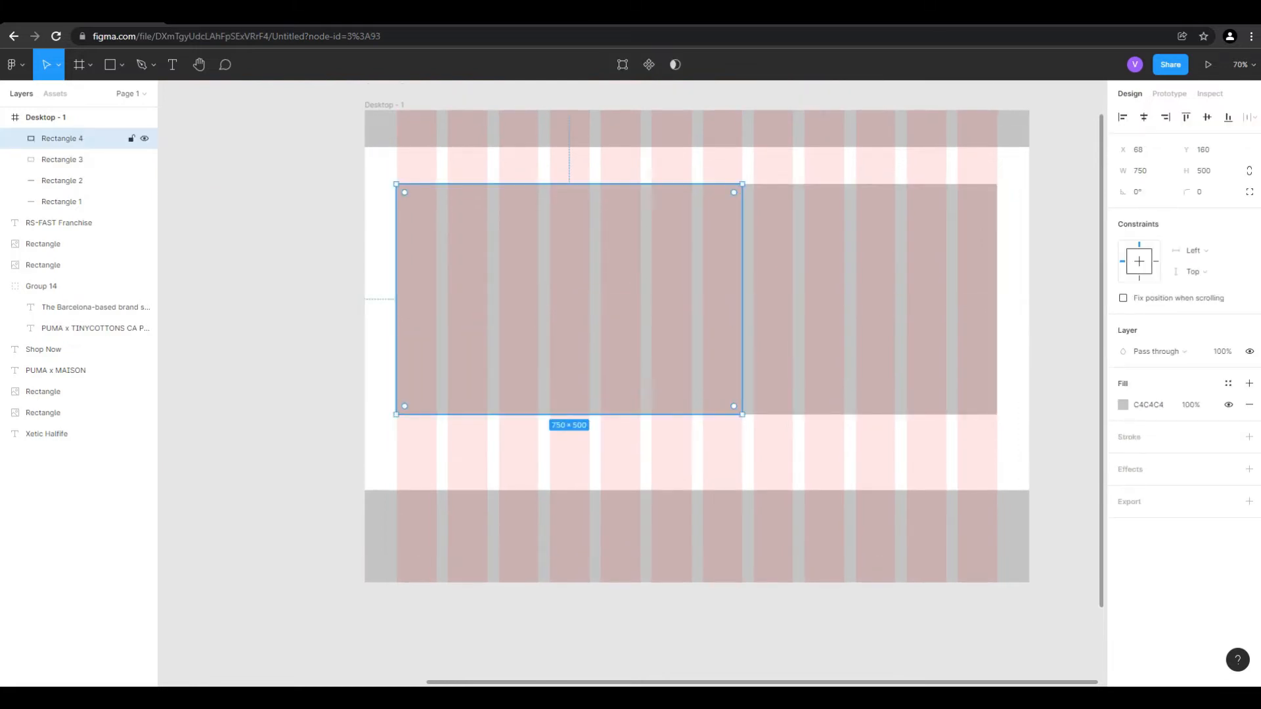
drag(569, 414, 569, 264)
drag(742, 224, 640, 224)
Set the five-column rectangle's height to 200 and its width to 528
click(1202, 171)
text(2)
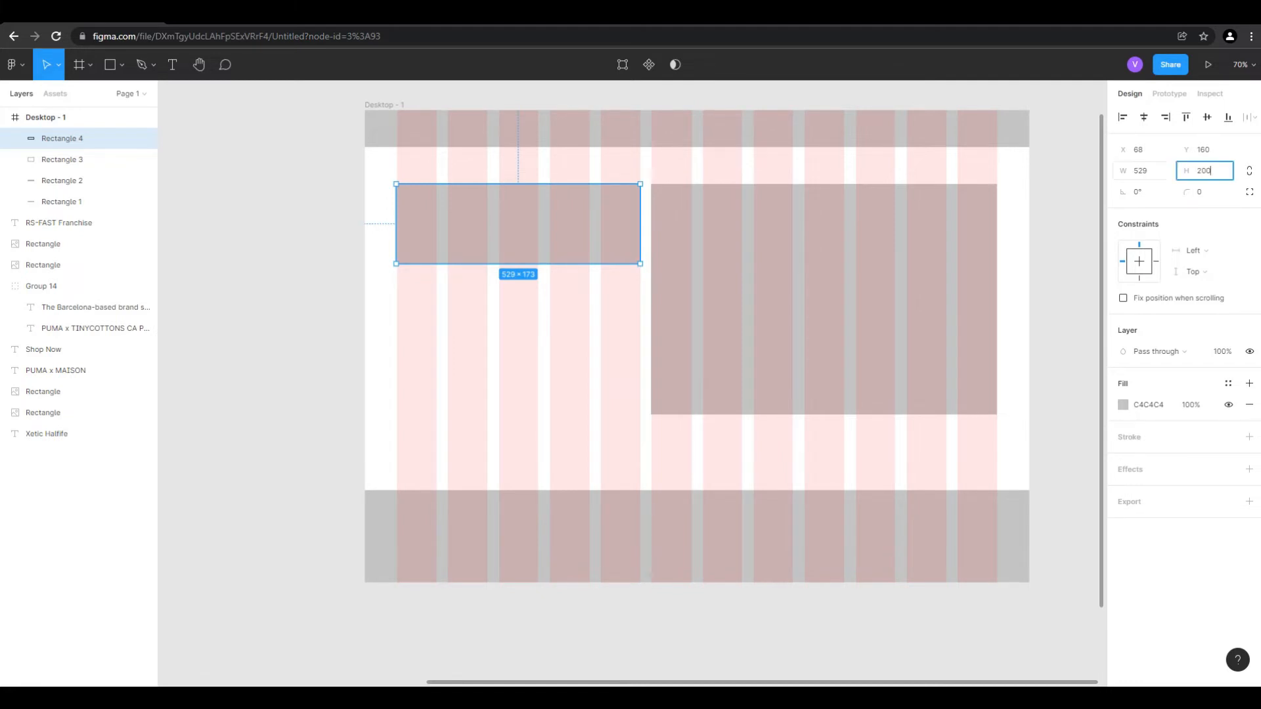
key(shift+Tab)
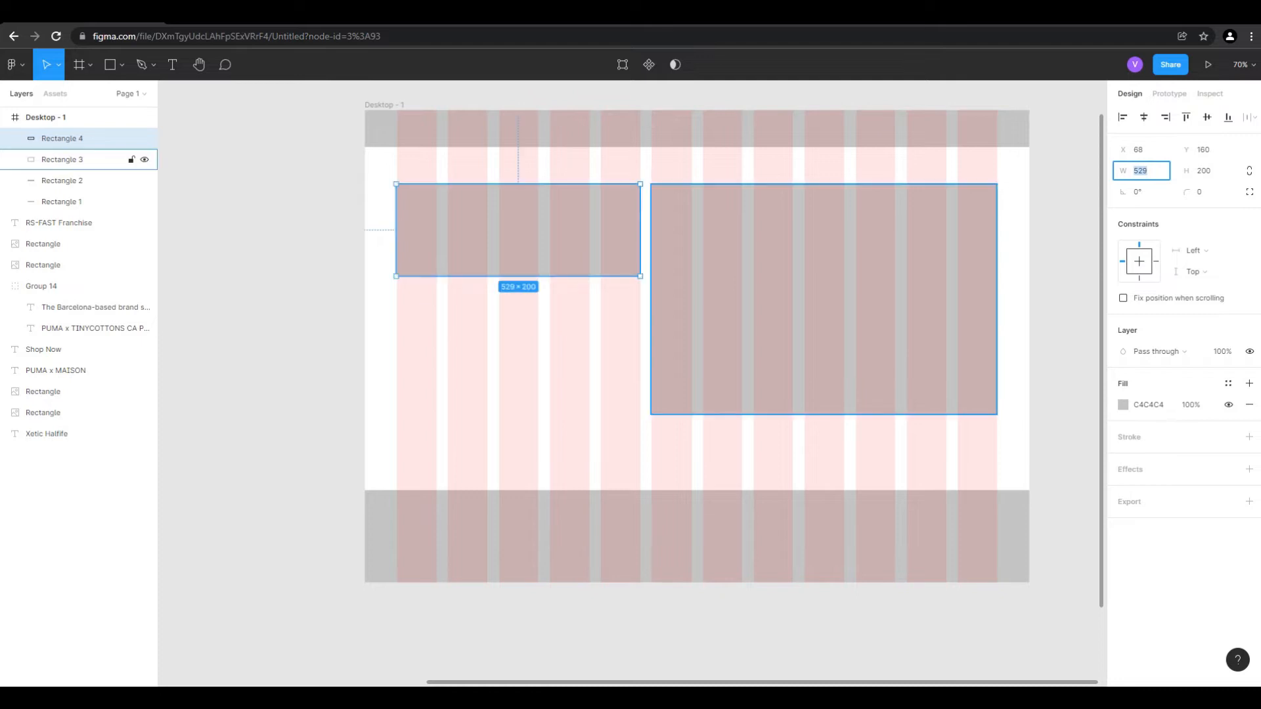
key(alt)
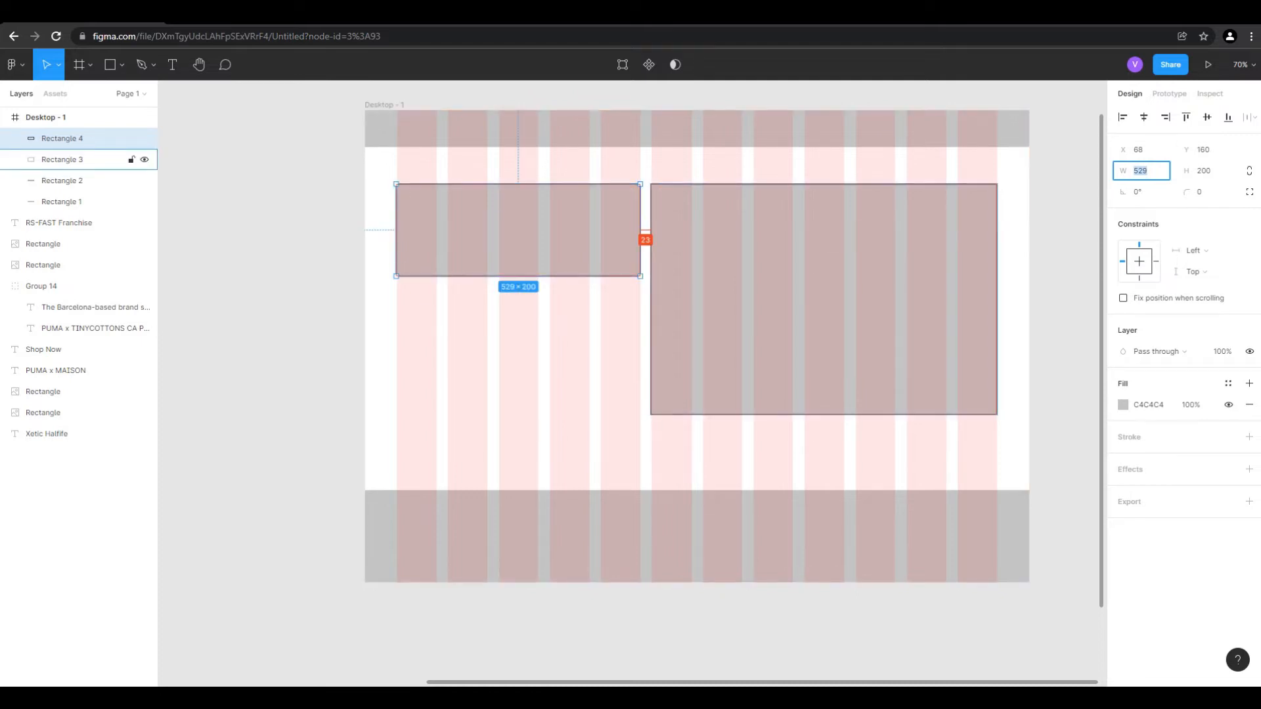
key(Right)
key(BackSpace)
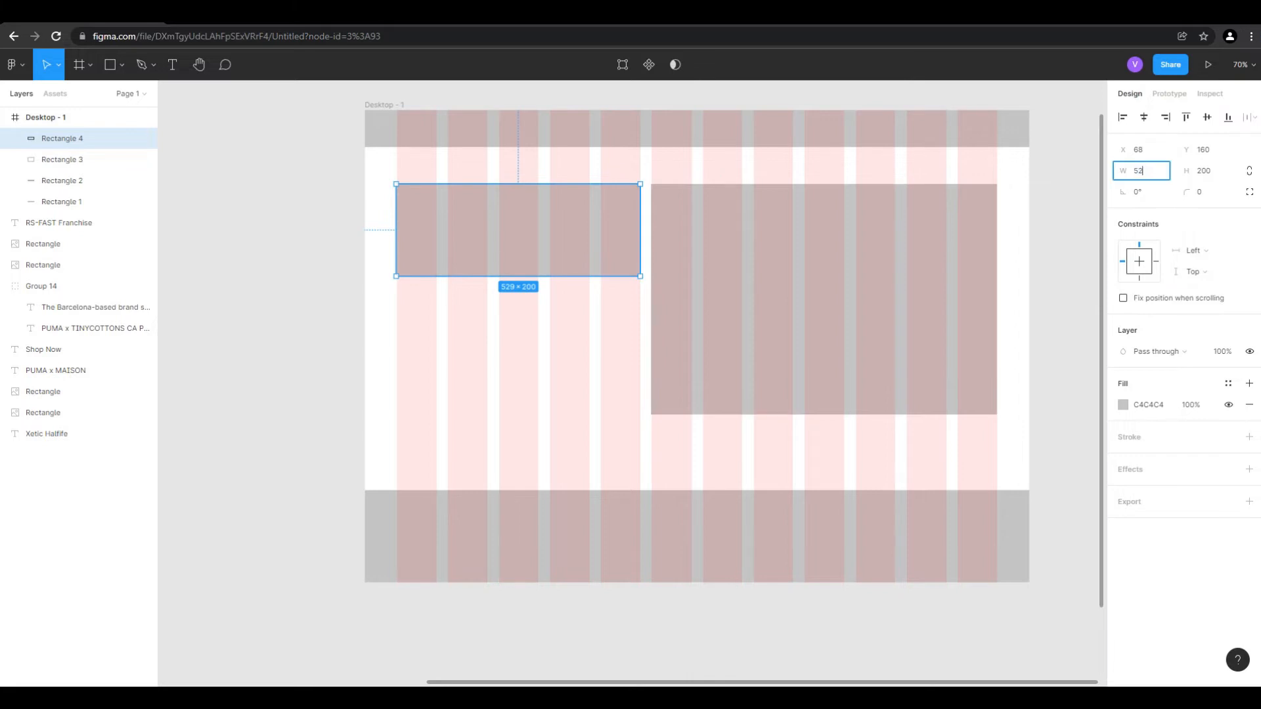
click(263, 197)
click(79, 139)
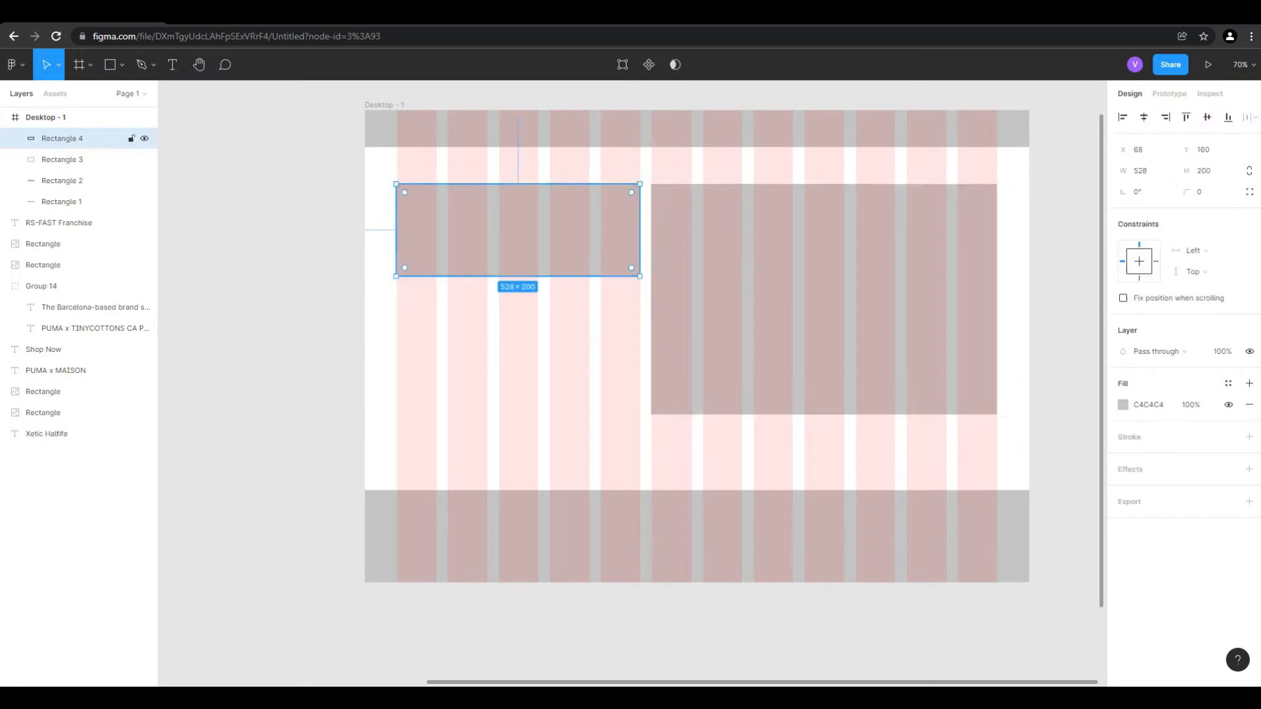
Place a copy of the 528 by 200 rectangle directly below it at Y 384, checking the gap between them
drag(517, 230, 519, 335)
key(alt)
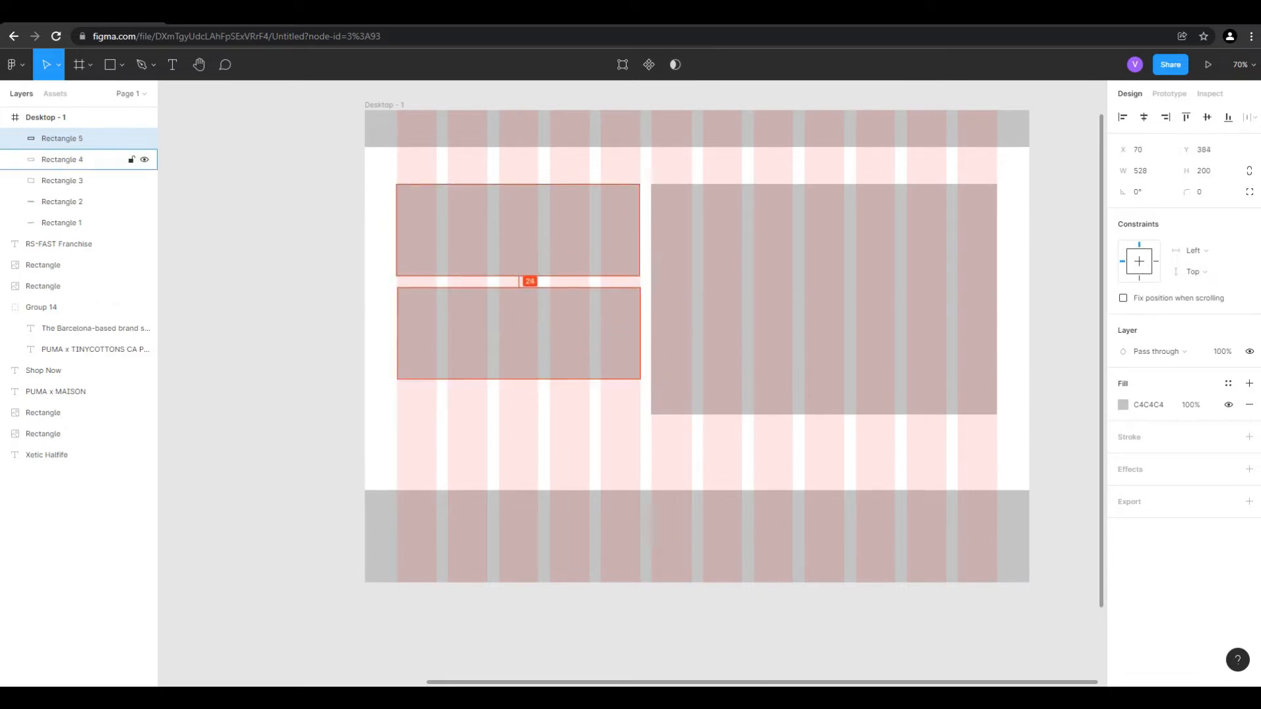
key(Up)
key(Up)
key(Up)
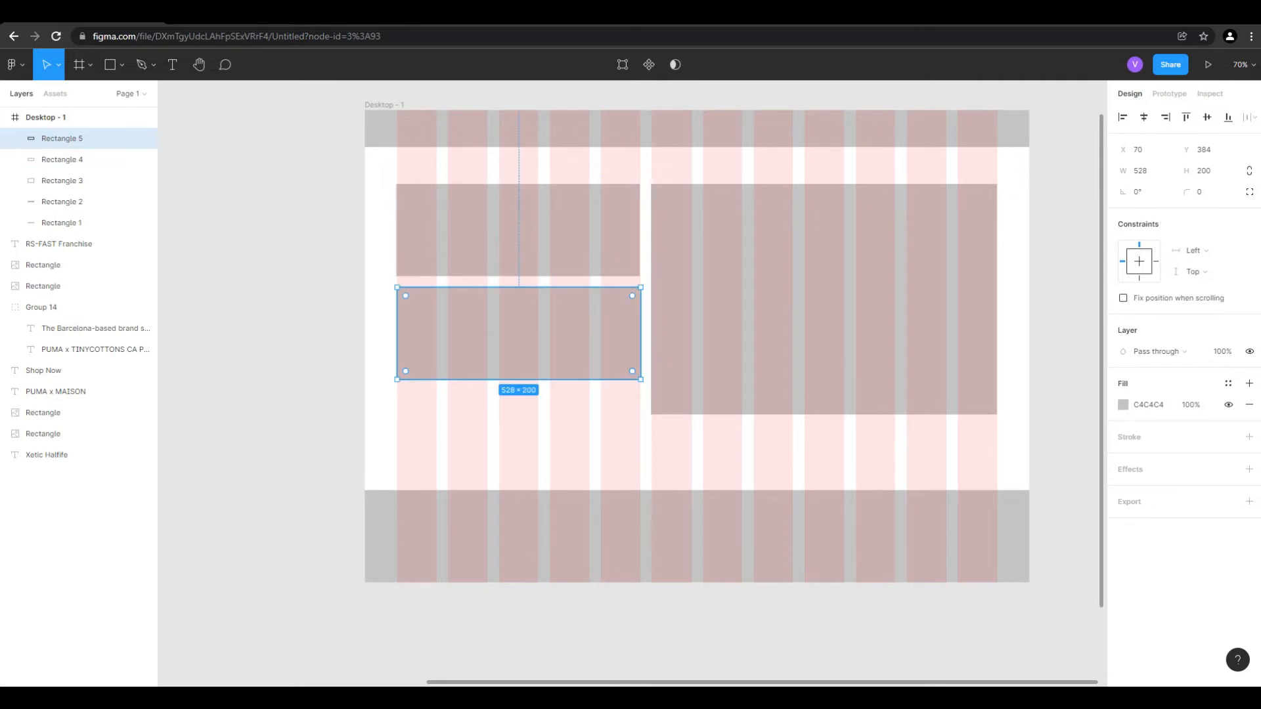
Set the height of the lower five-column rectangle to 100
click(1204, 171)
text(100)
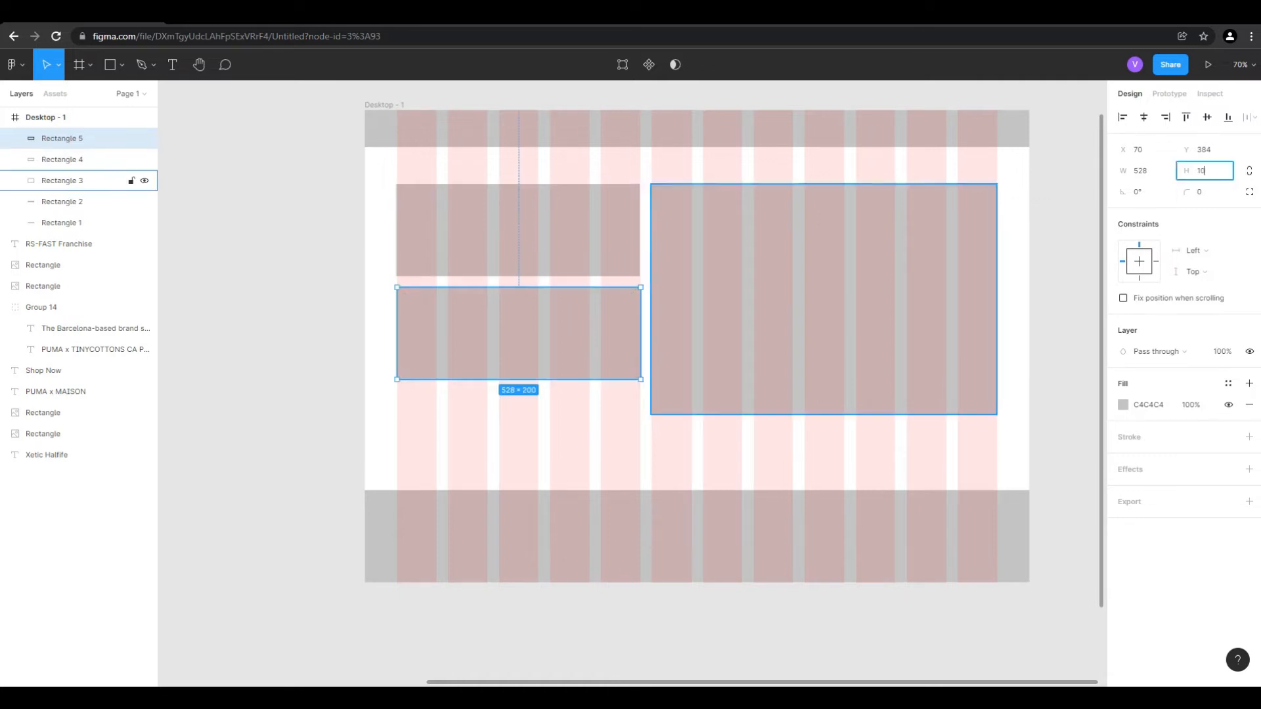
key(Return)
Duplicate the 528 by 100 rectangle below itself and set the copy's width to 170 and its height to 40
alt+drag(518, 310, 516, 374)
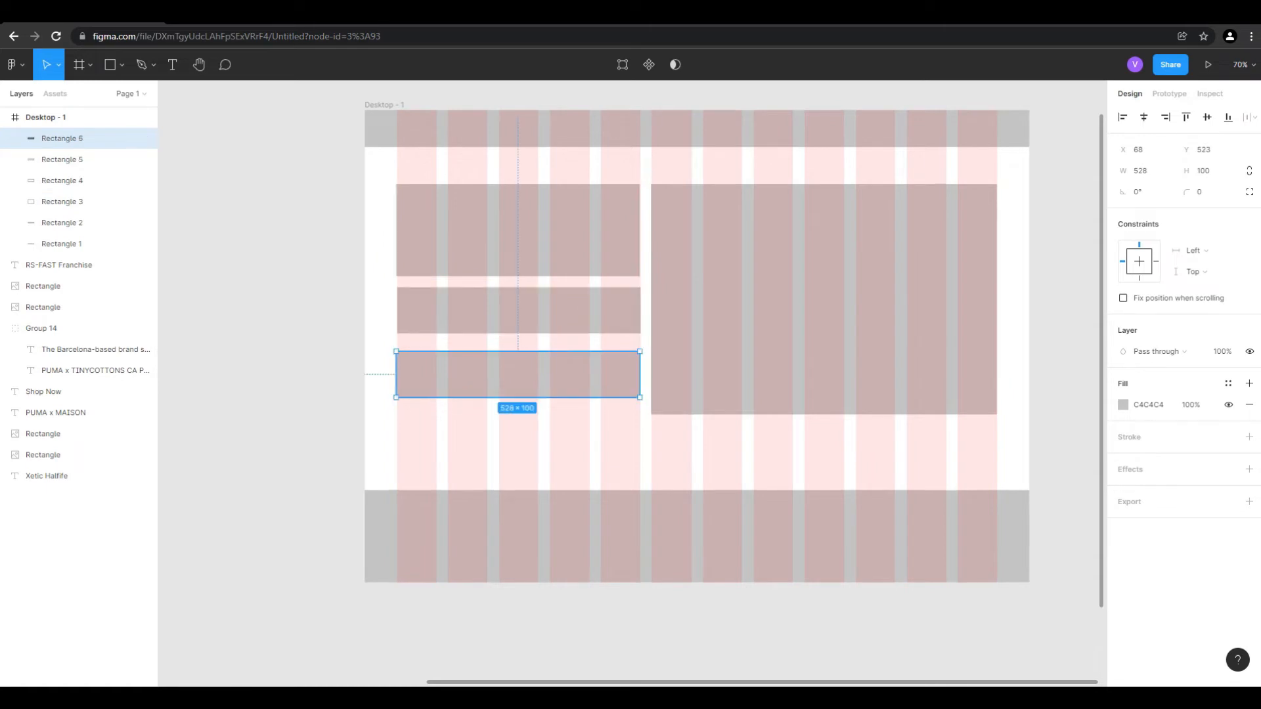
drag(640, 374, 487, 374)
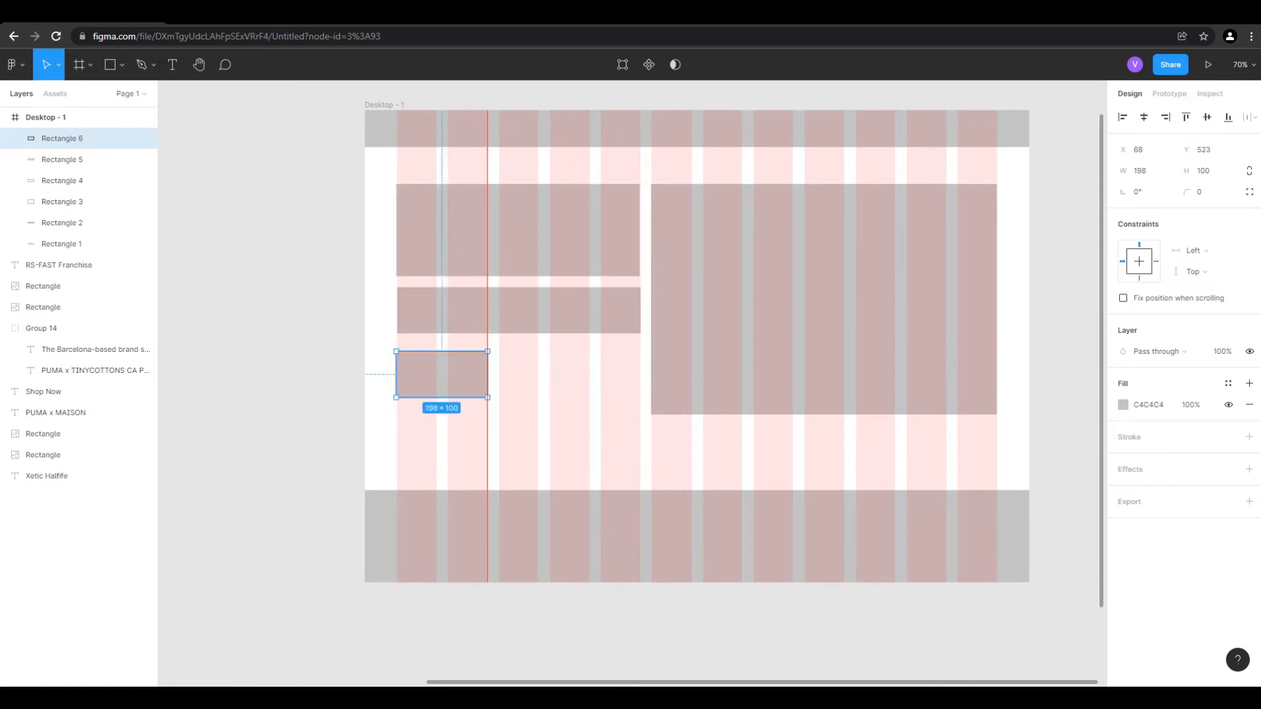
click(1140, 170)
text(1)
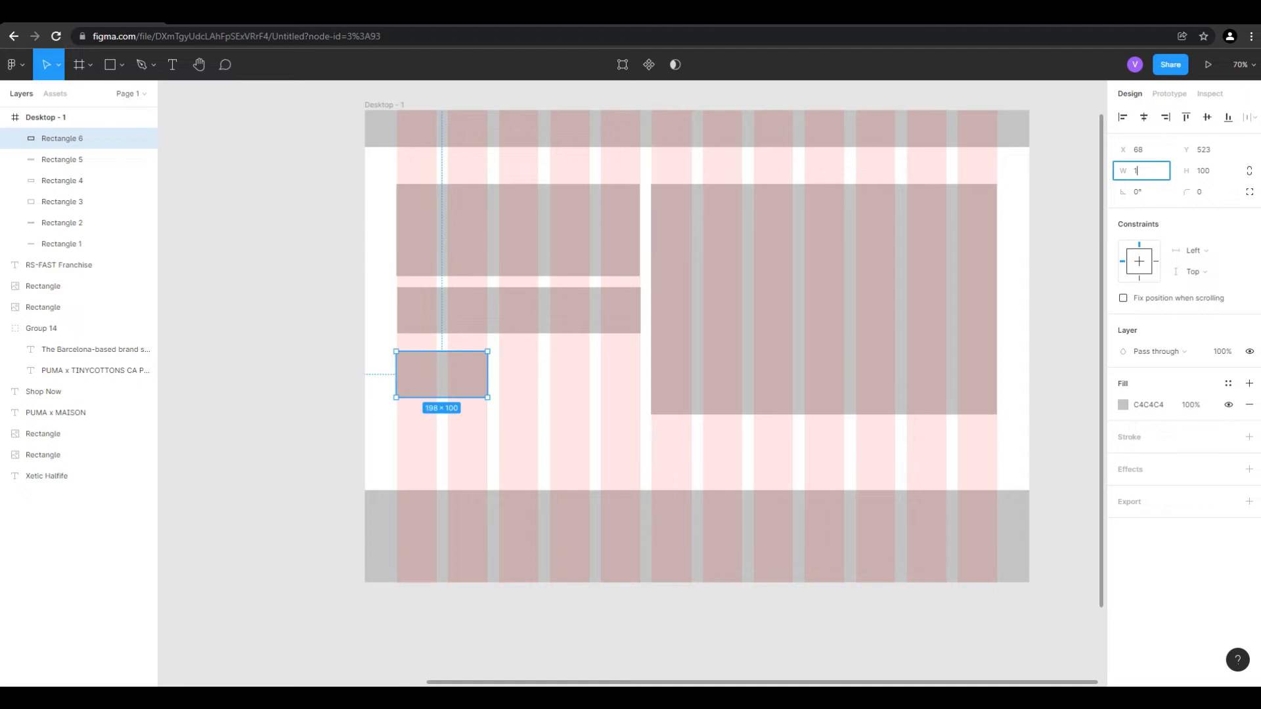
text(70)
key(Tab)
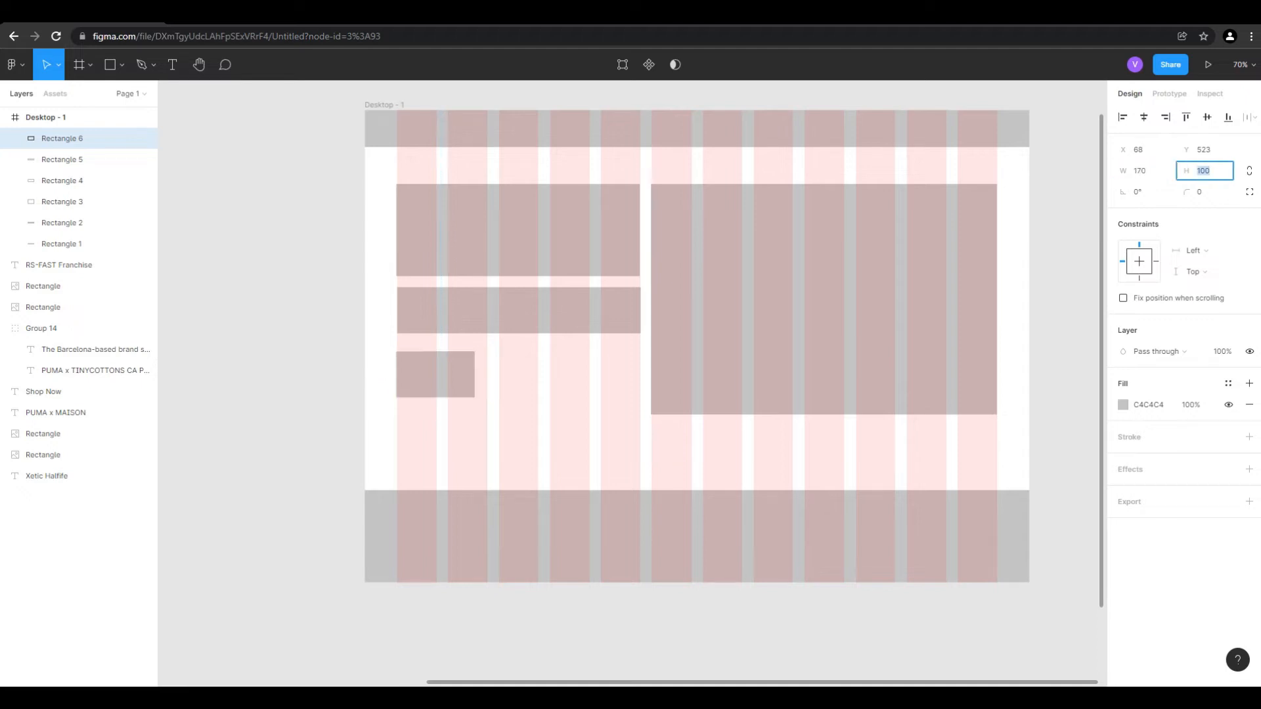
text(40)
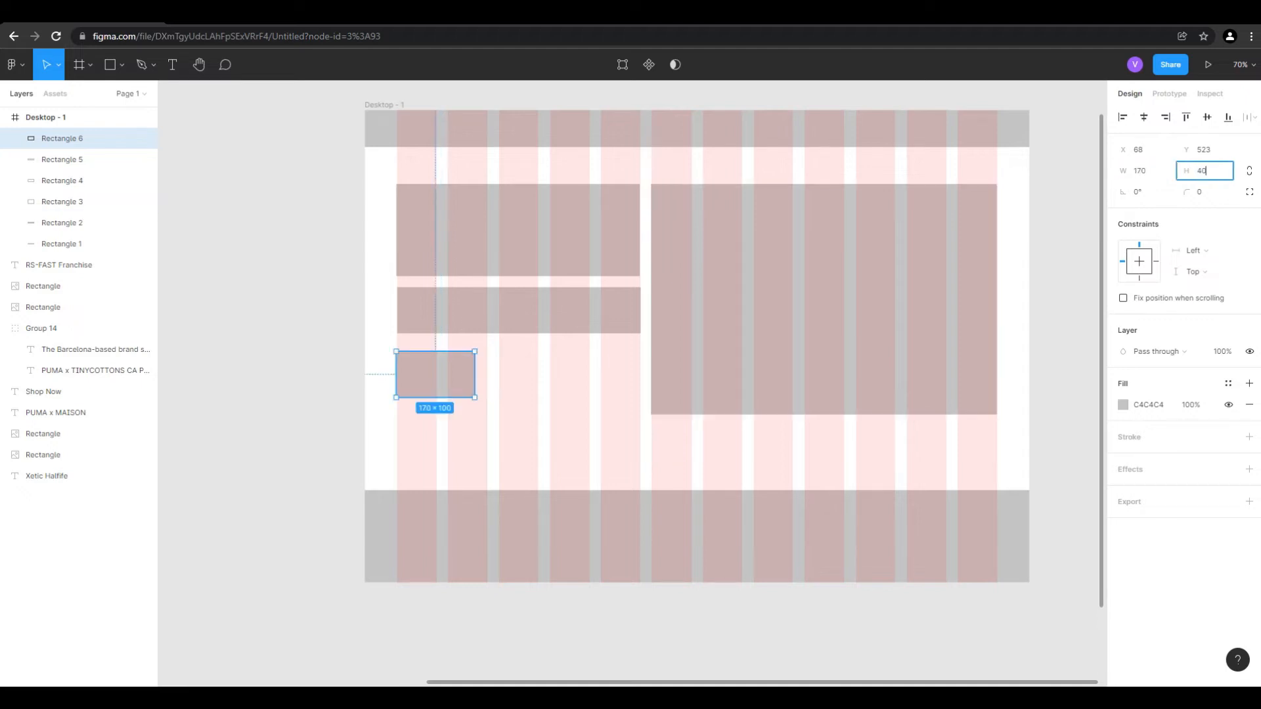
click(722, 450)
Set the small rectangle's height to 50 and its corner radius to 20
click(435, 360)
click(1207, 172)
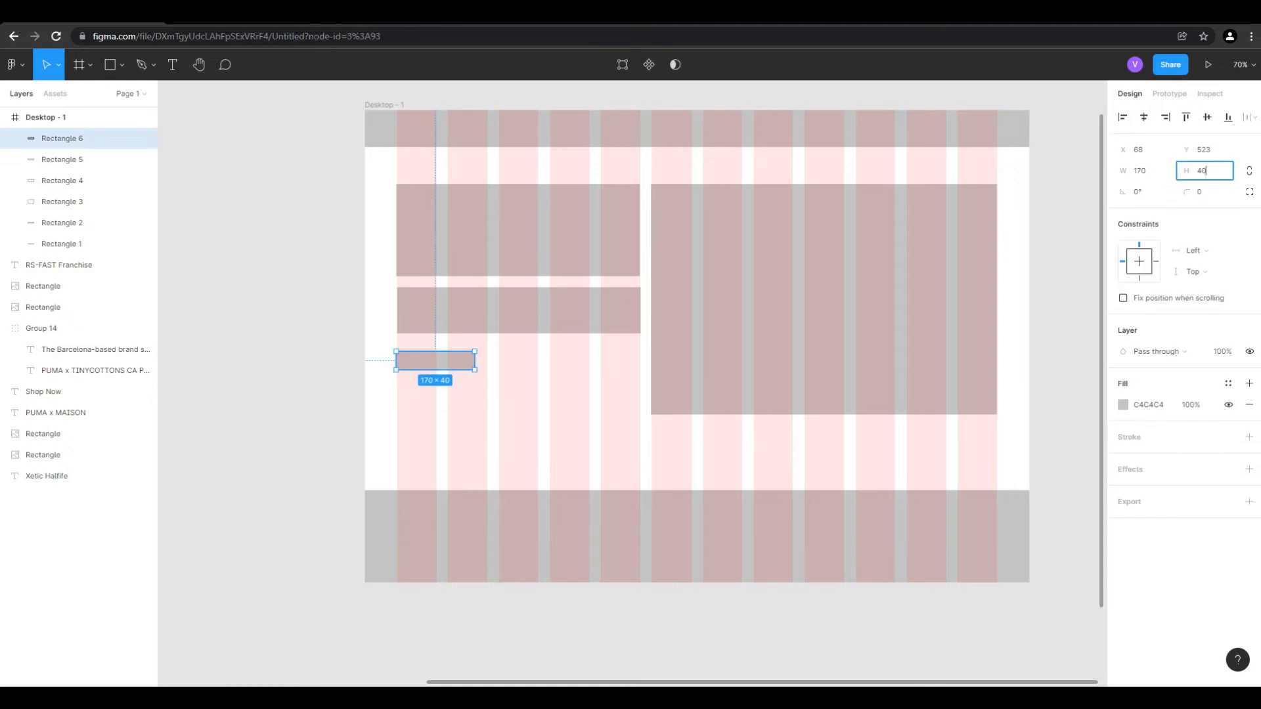
click(723, 450)
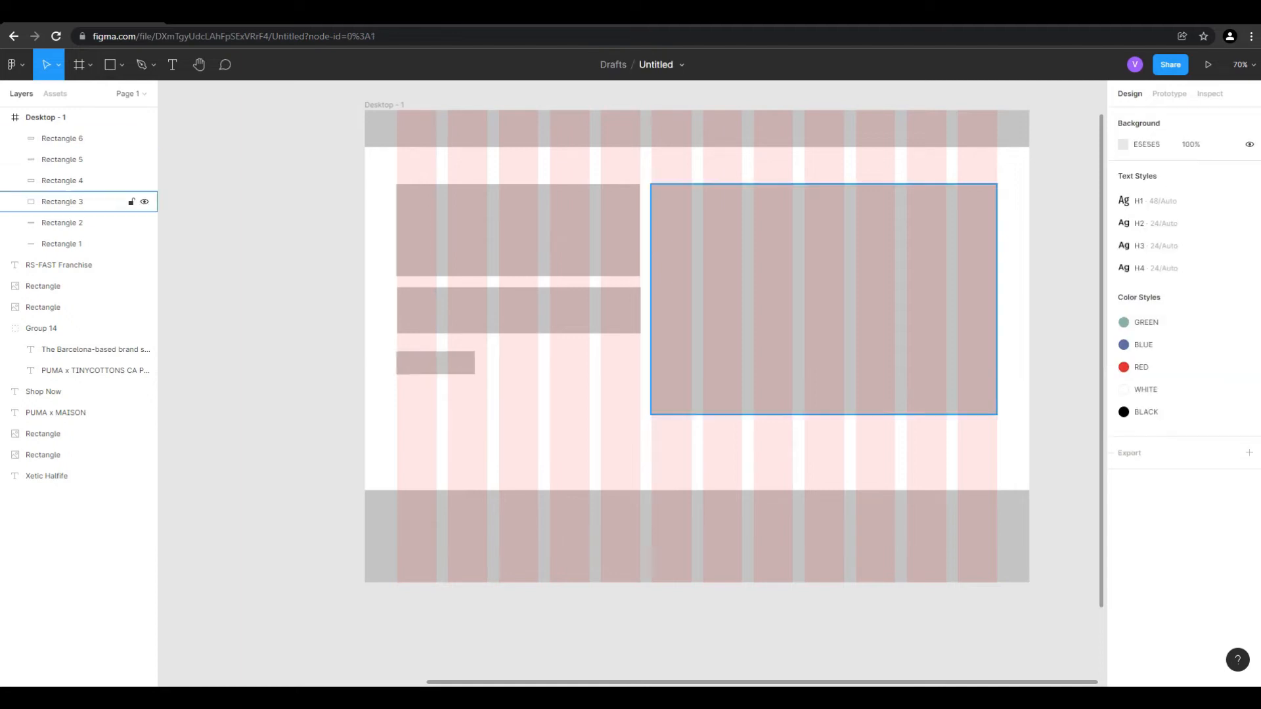
click(63, 138)
click(1204, 192)
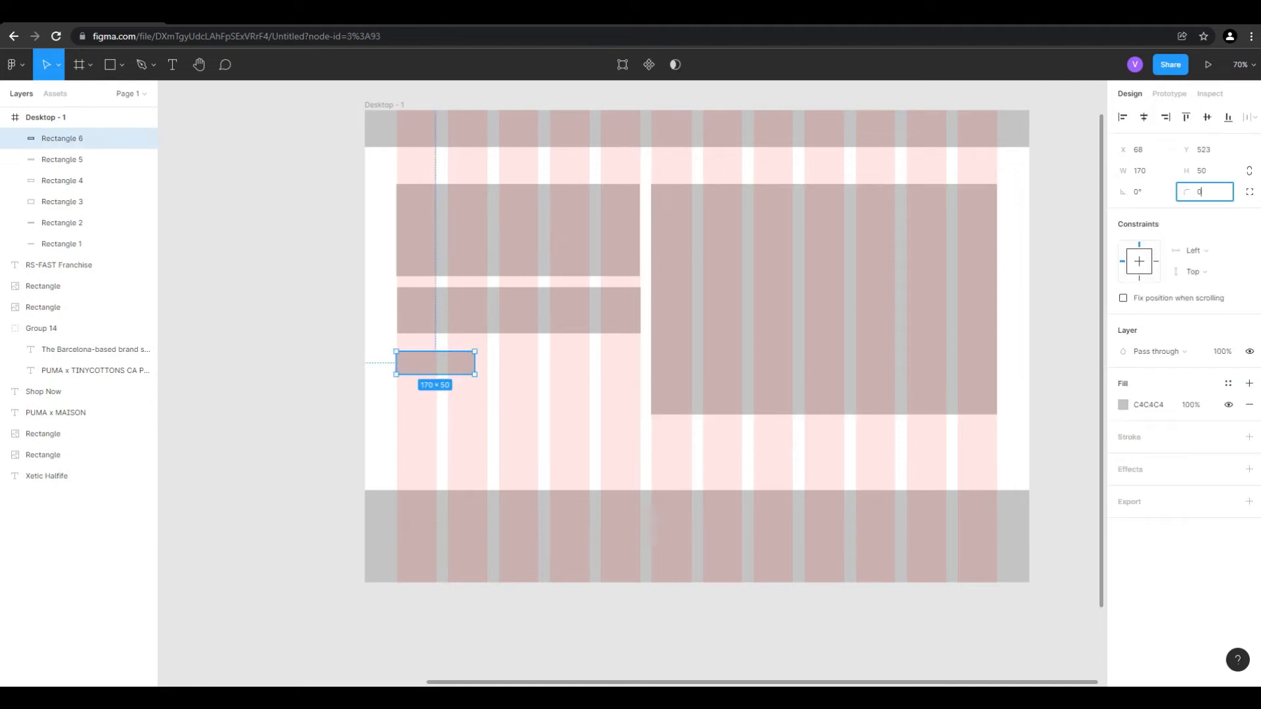
click(1064, 315)
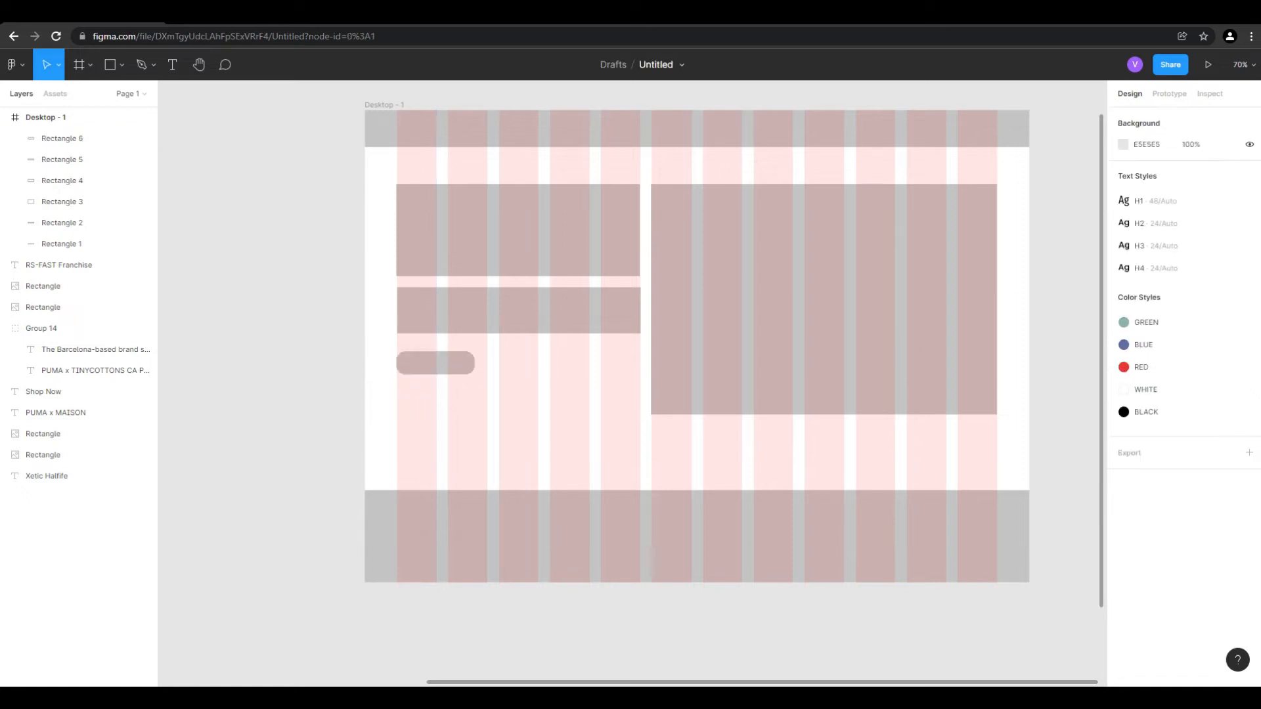
Set the rounded button placeholder's width to 200
click(435, 363)
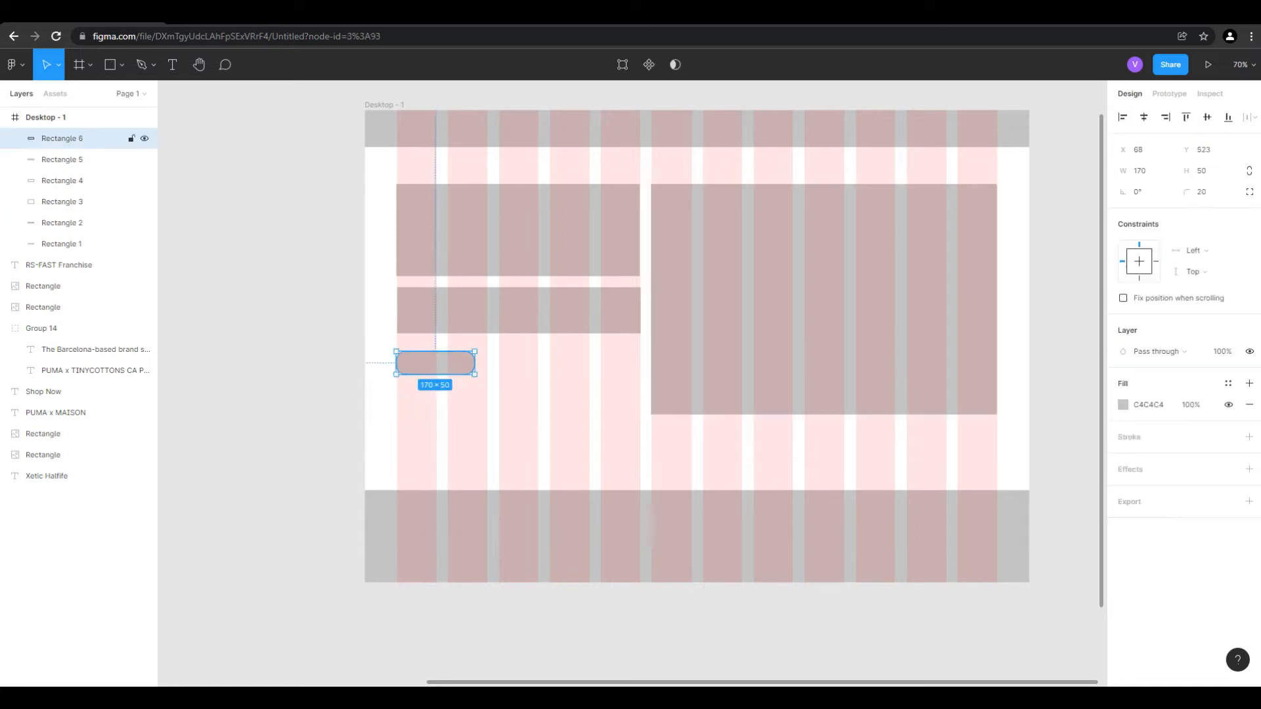
click(1142, 171)
text(200)
click(1064, 296)
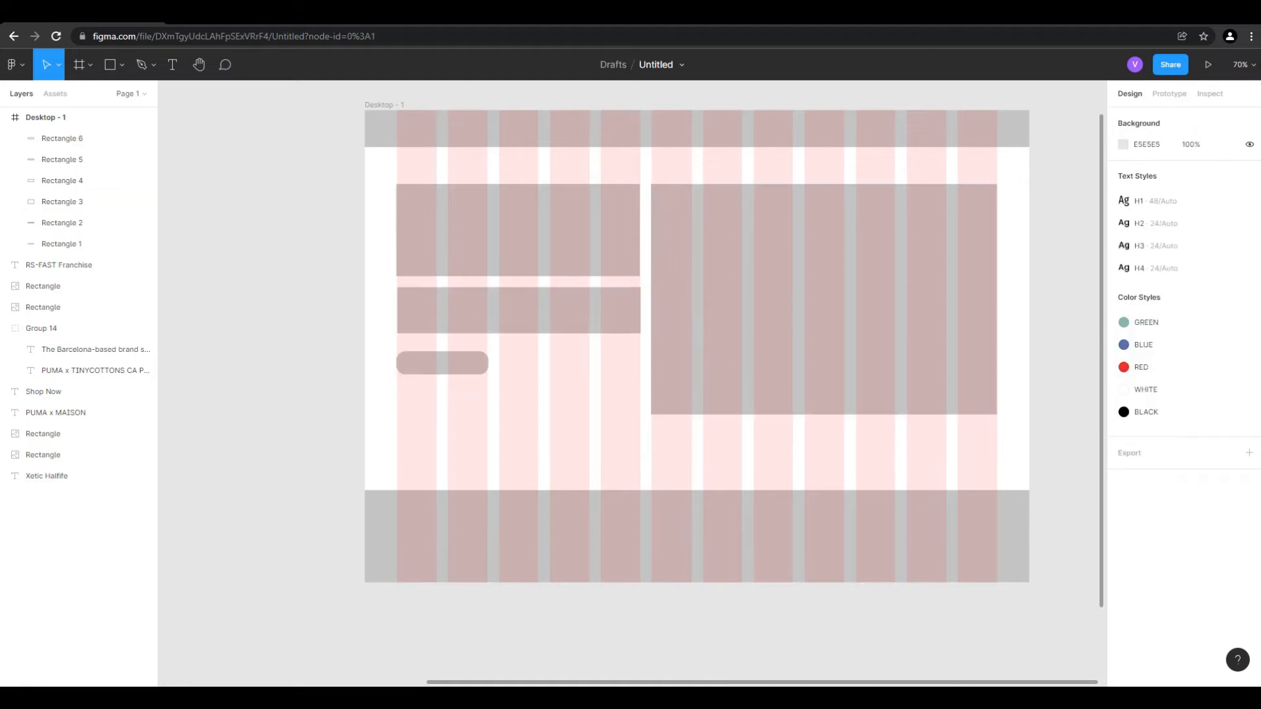
Draw a rectangle about 61 px wide in the header bar at the first column and set its height to 80
scroll(755, 315, up, 1)
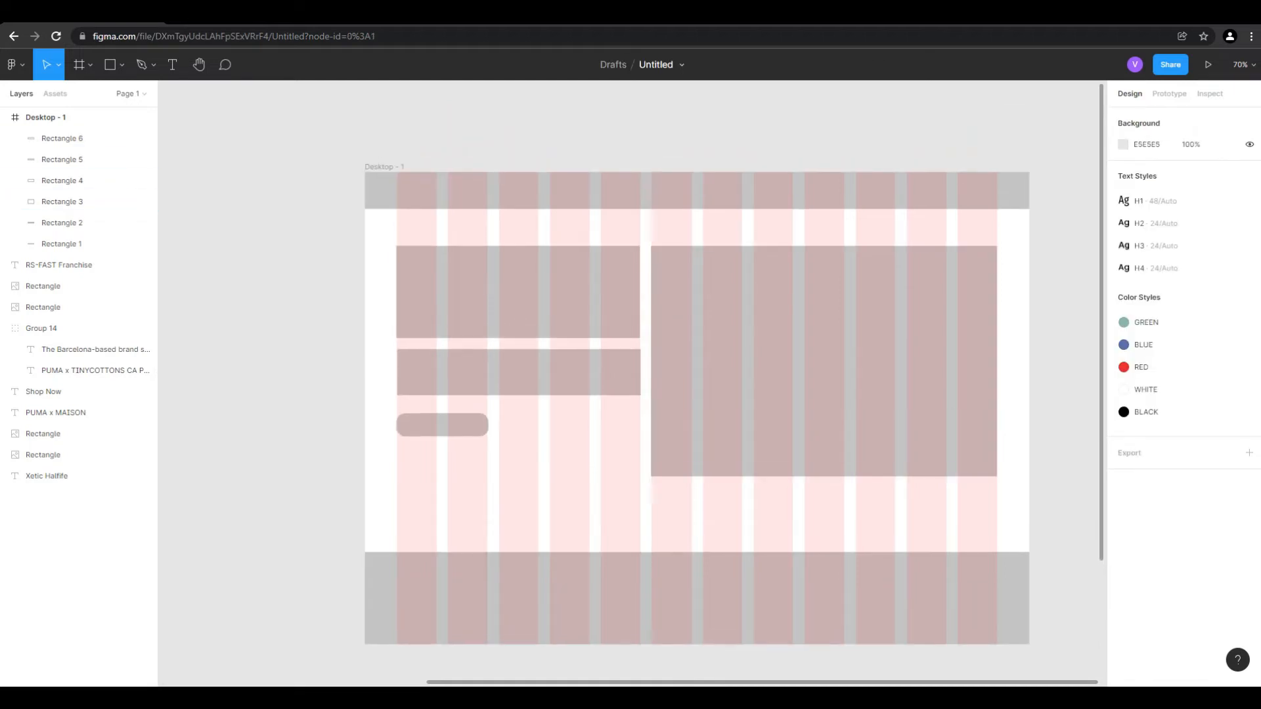
scroll(565, 95, up, 5)
click(122, 65)
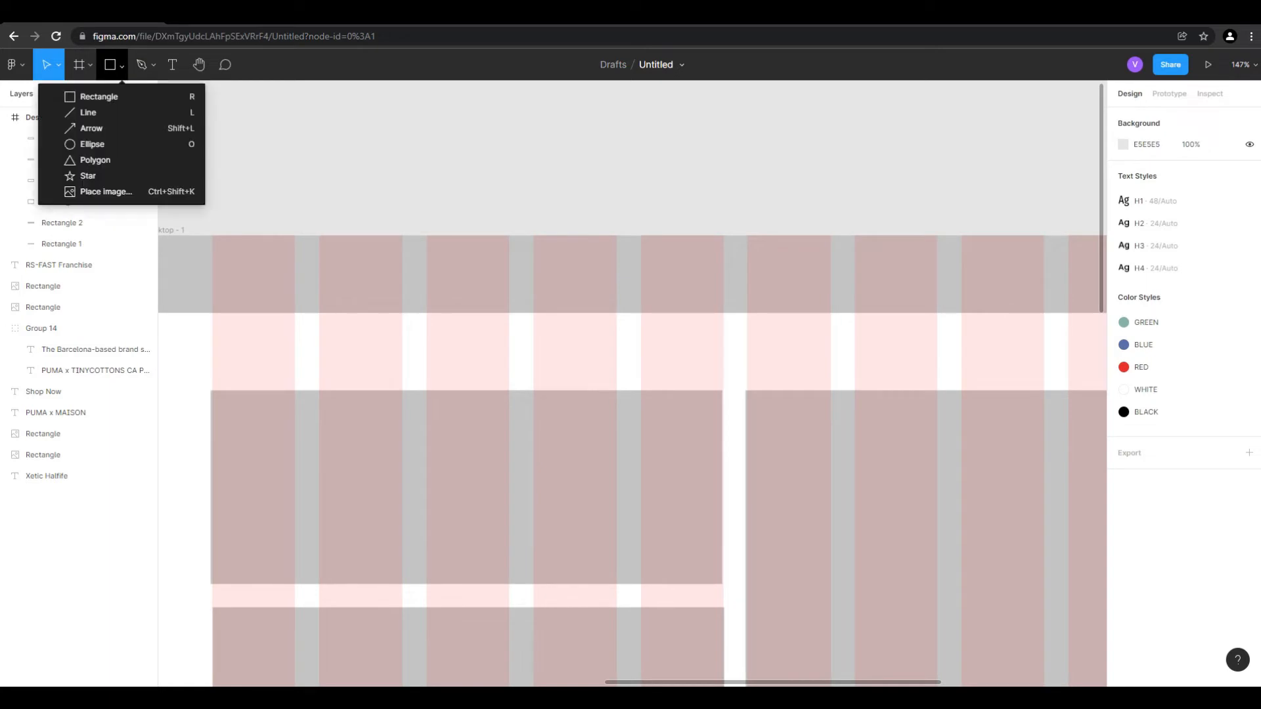
click(99, 96)
mouse_move(272, 249)
mouse_down()
mouse_move(237, 289)
mouse_move(212, 290)
mouse_move(242, 236)
mouse_up()
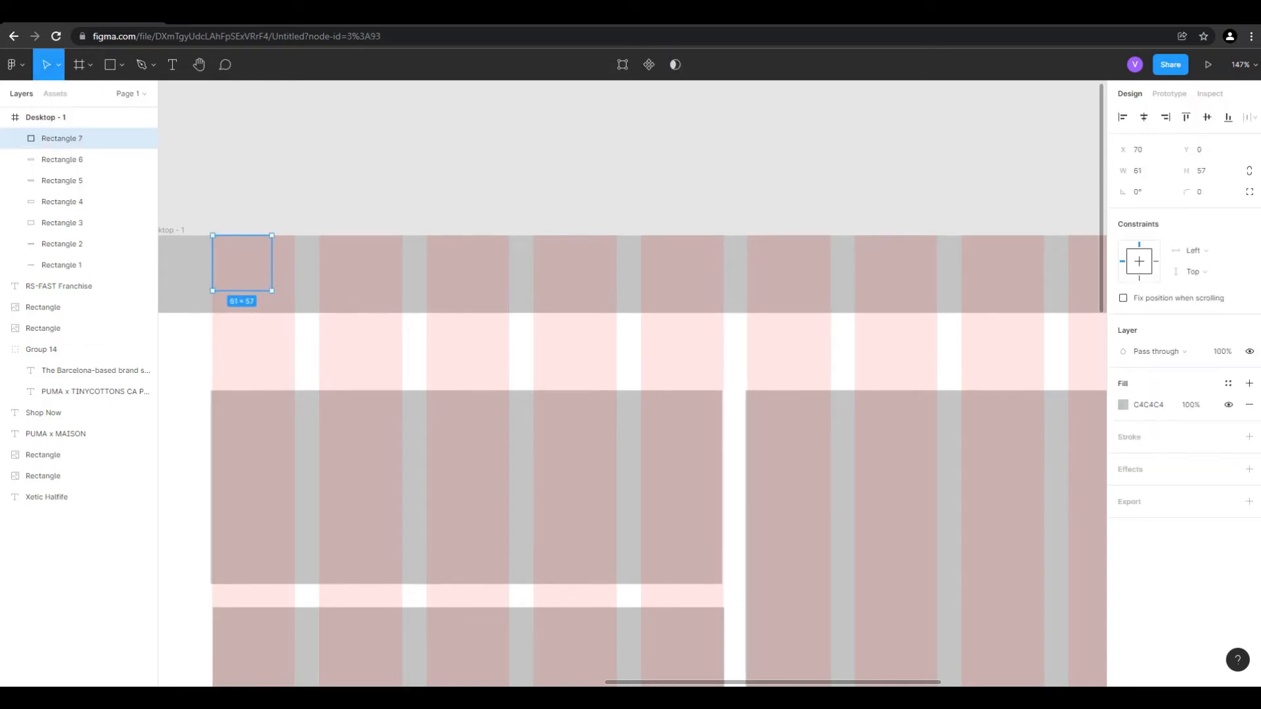
drag(242, 291, 242, 310)
click(1205, 171)
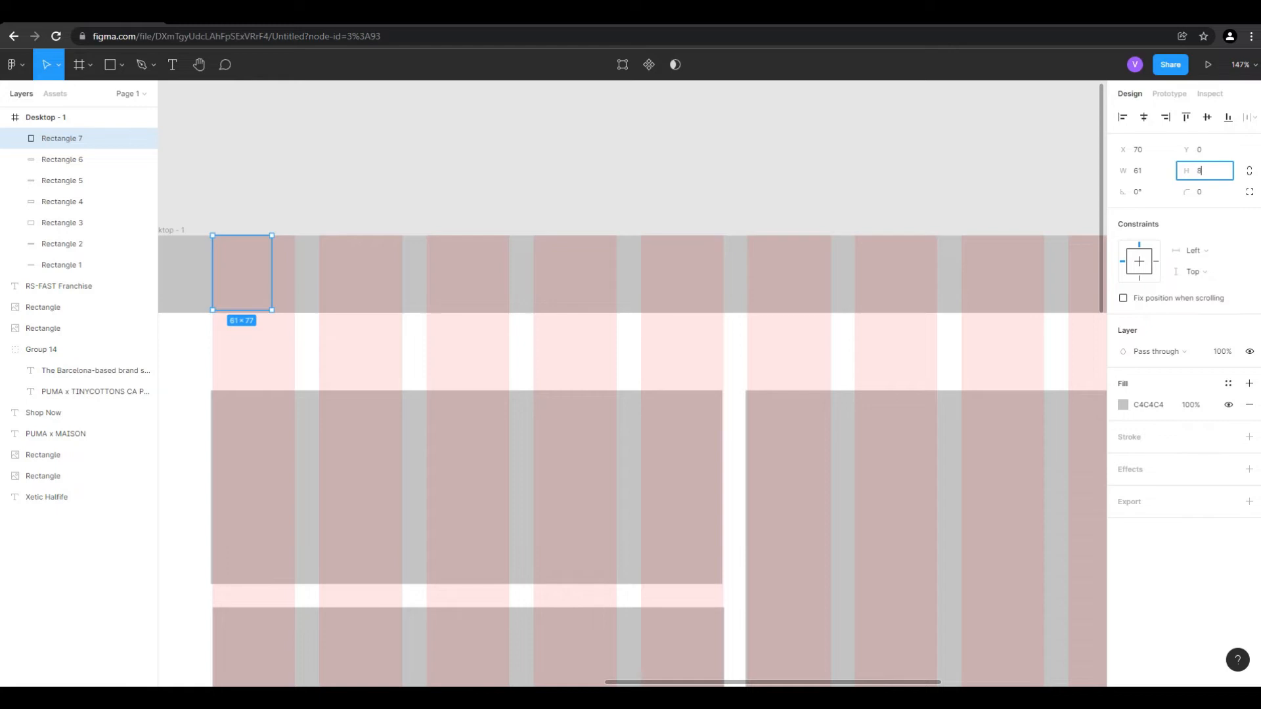
click(920, 190)
Stretch the header rectangle across the first column, then set its width to 80
click(250, 273)
mouse_move(272, 273)
mouse_down()
mouse_move(306, 273)
mouse_move(295, 273)
mouse_up()
click(1143, 171)
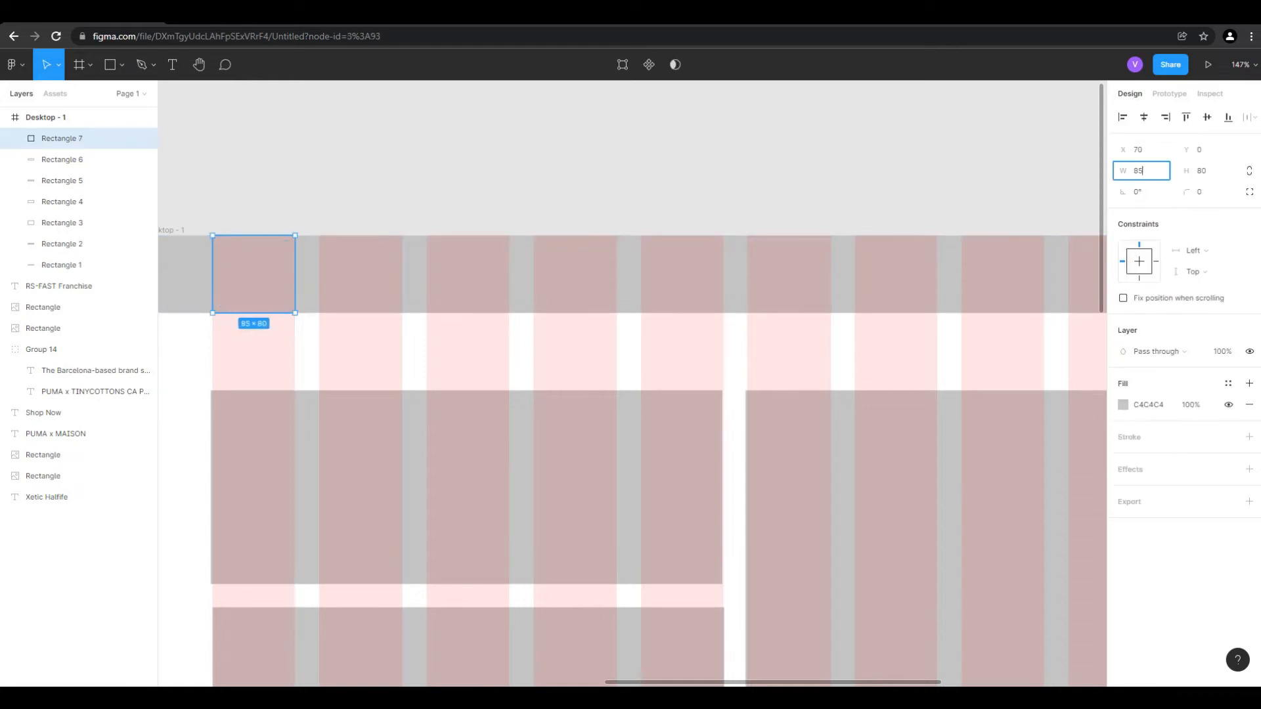
text(0)
click(854, 184)
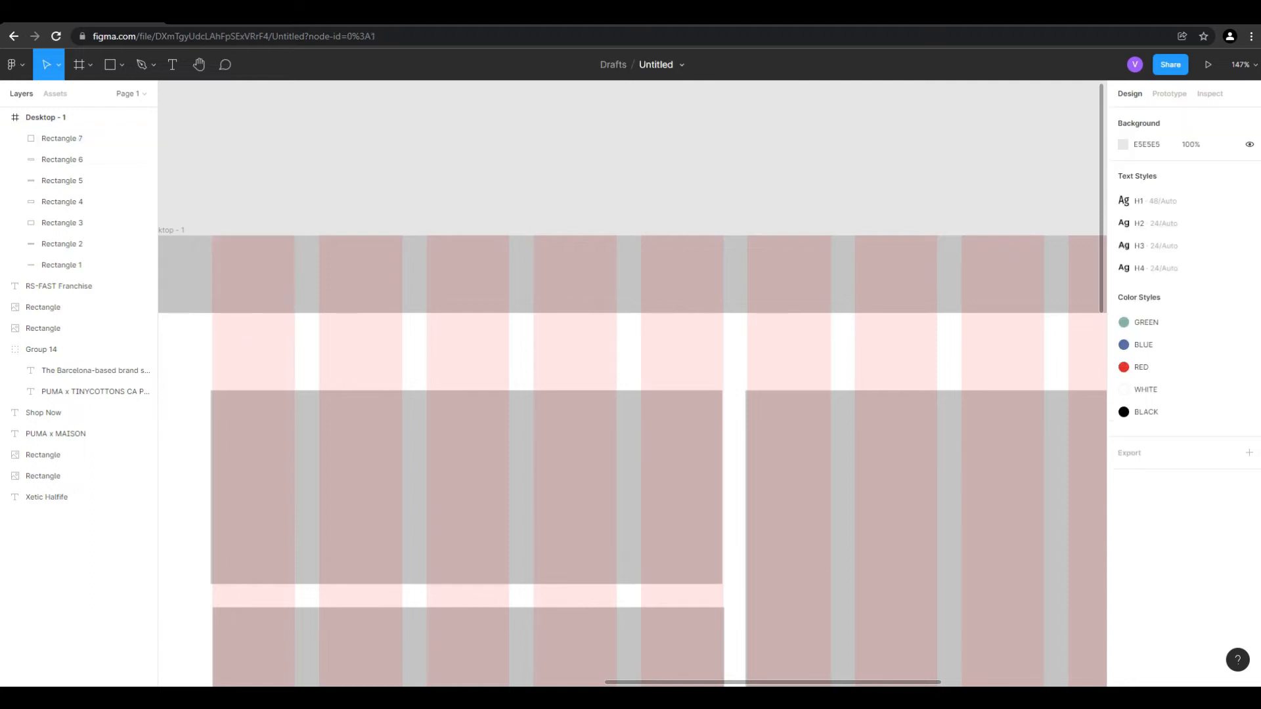
Change the fill of the 80 by 80 header square to white, FFFFFF
click(252, 273)
click(1123, 404)
drag(1032, 416, 949, 358)
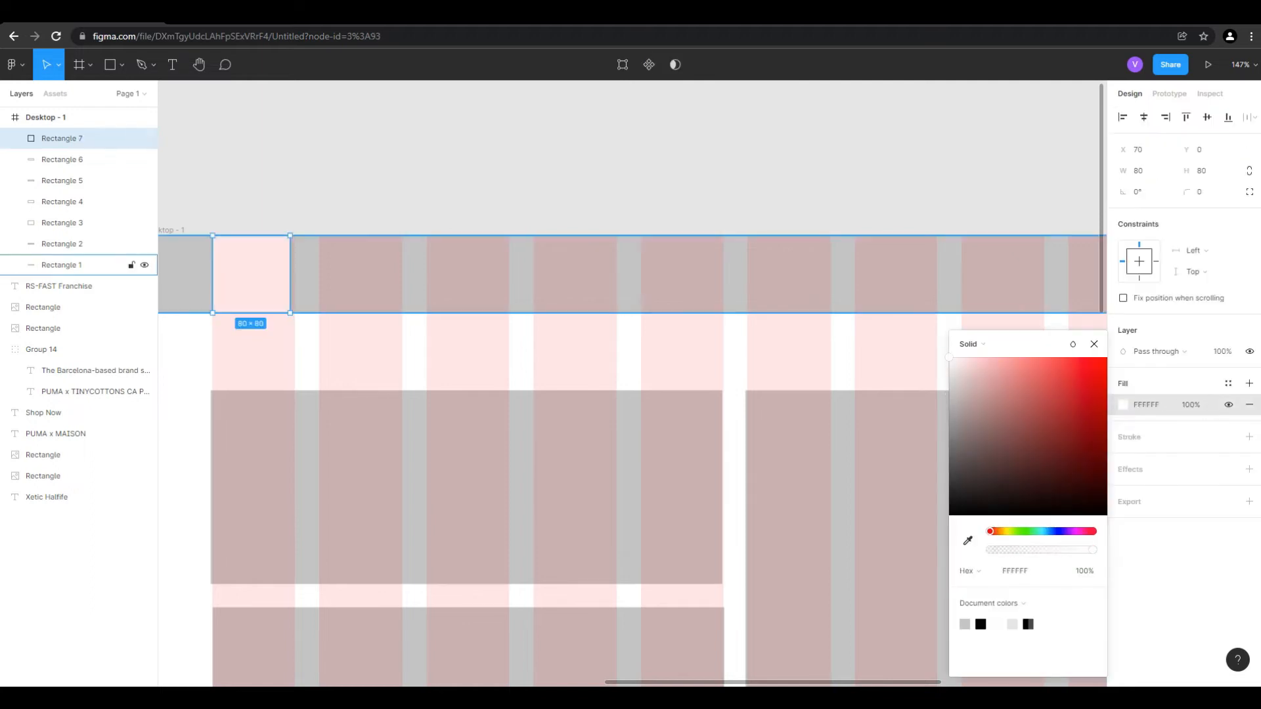
Place a copy of the white square in the header at the last column, at X 1290, Y 0
drag(253, 273, 620, 272)
scroll(620, 274, down, 5)
drag(510, 266, 966, 266)
scroll(1024, 246, up, 10)
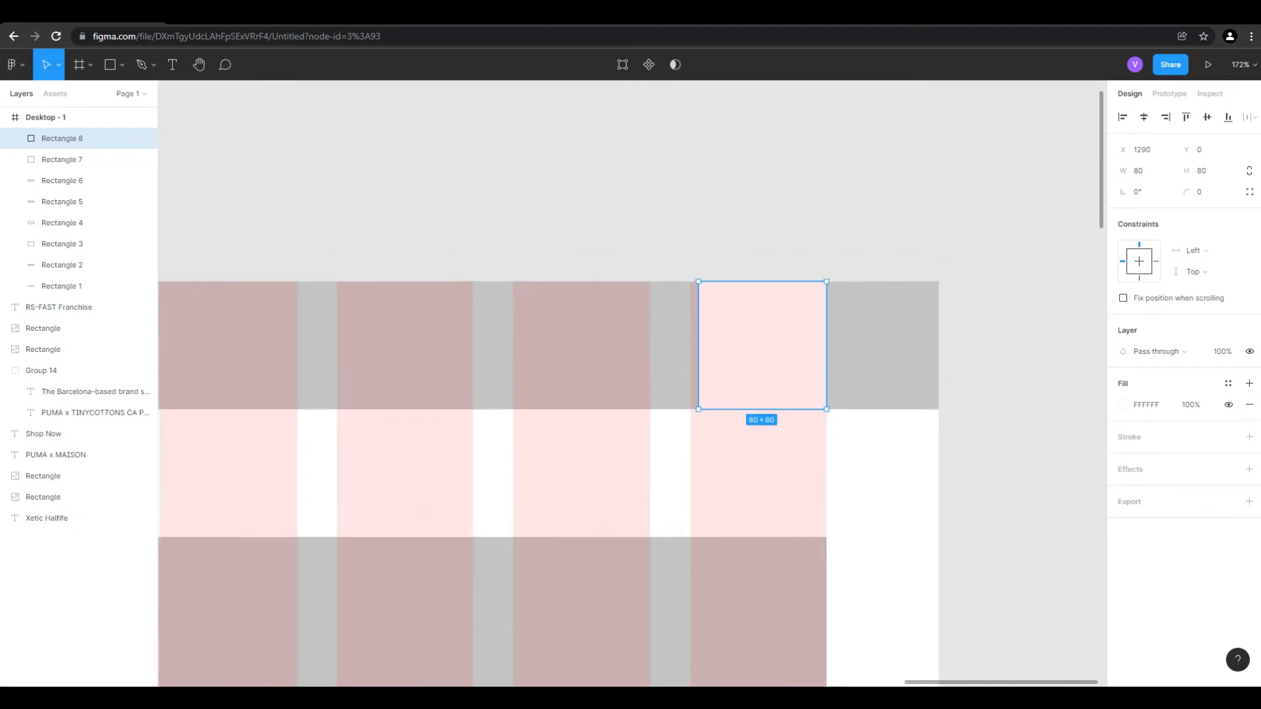
mouse_move(577, 394)
mouse_down()
mouse_move(556, 394)
mouse_move(578, 398)
mouse_up()
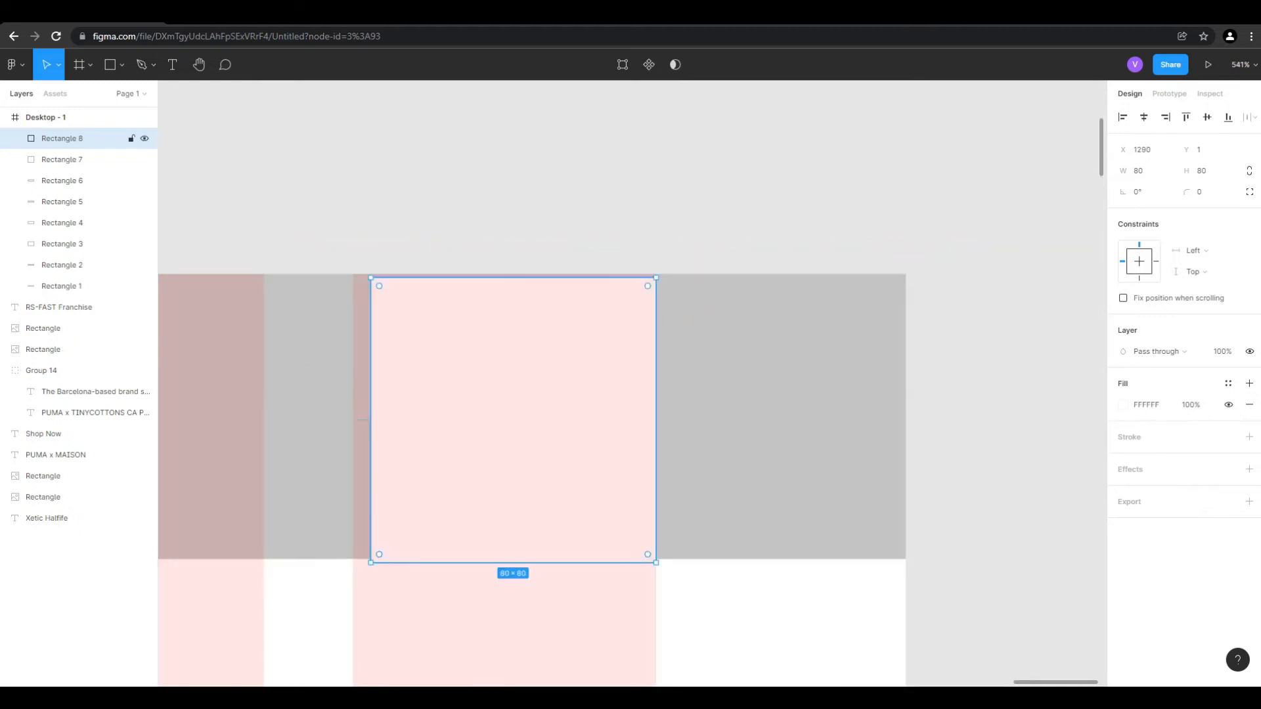
scroll(879, 302, down, 1)
scroll(565, 358, up, 3)
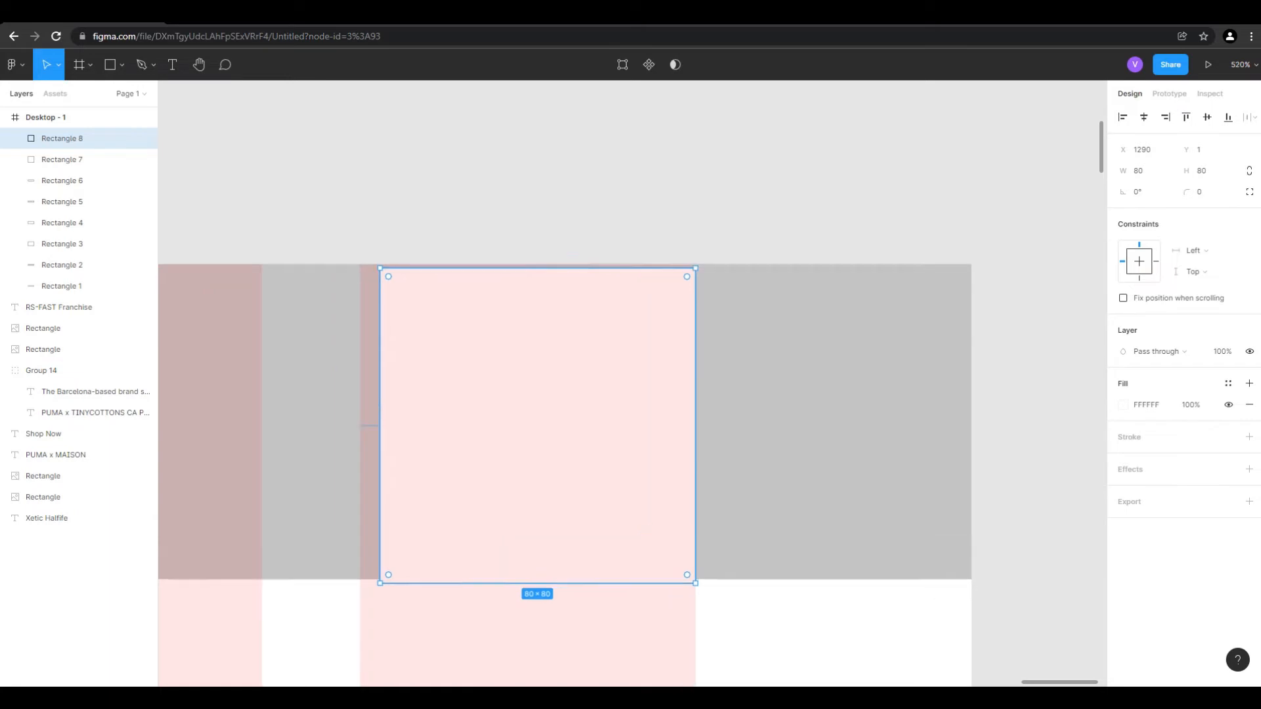
drag(564, 358, 565, 354)
click(985, 214)
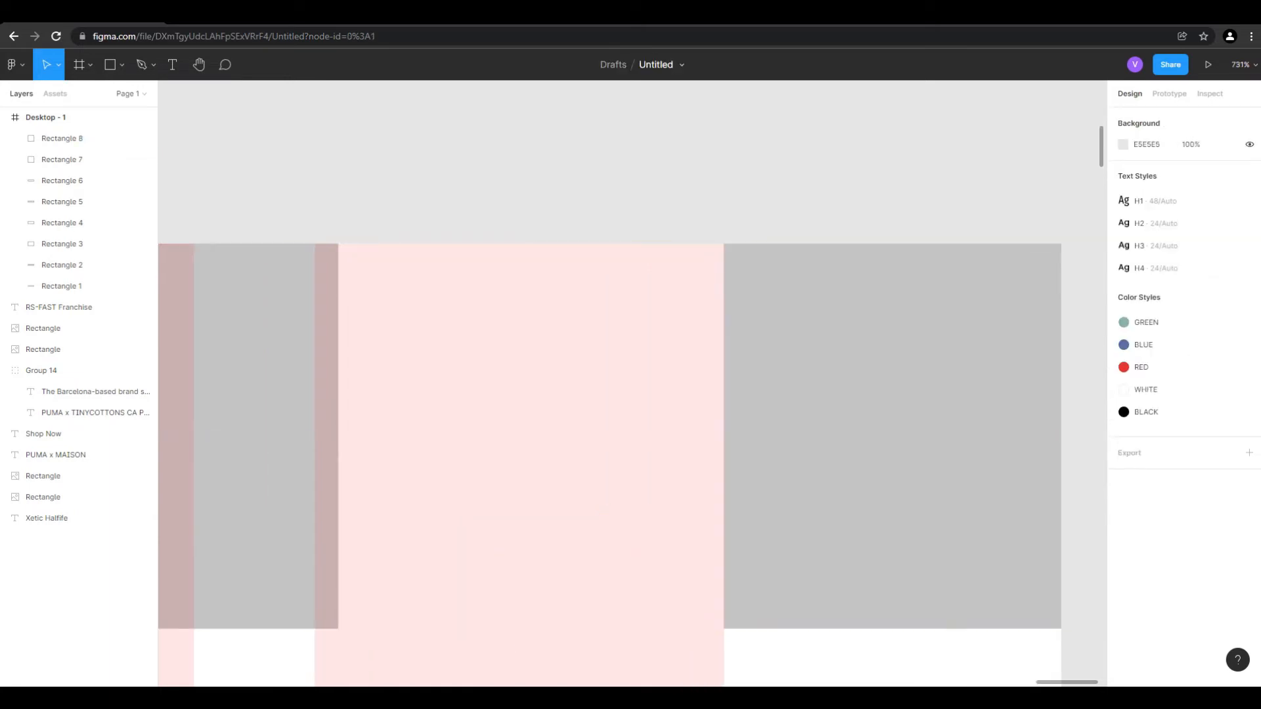
scroll(1019, 276, down, 10)
scroll(402, 238, up, 2)
scroll(306, 307, up, 8)
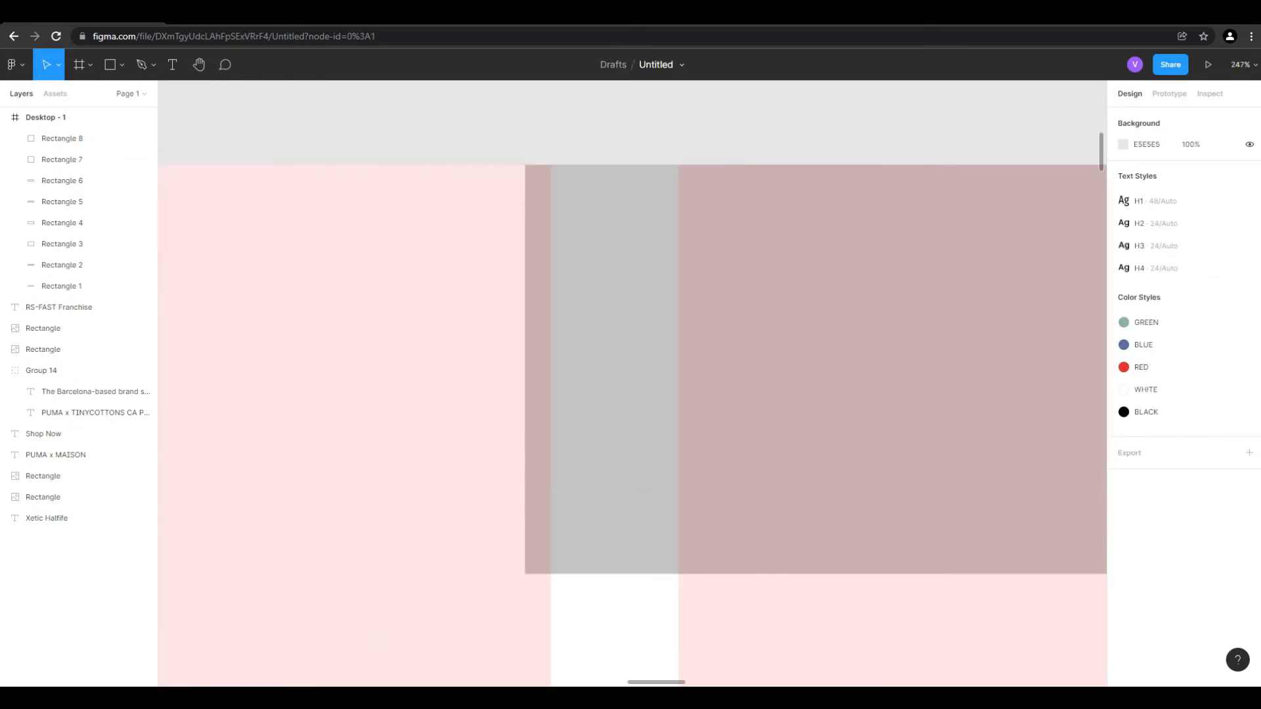
click(407, 322)
click(565, 335)
scroll(897, 383, down, 10)
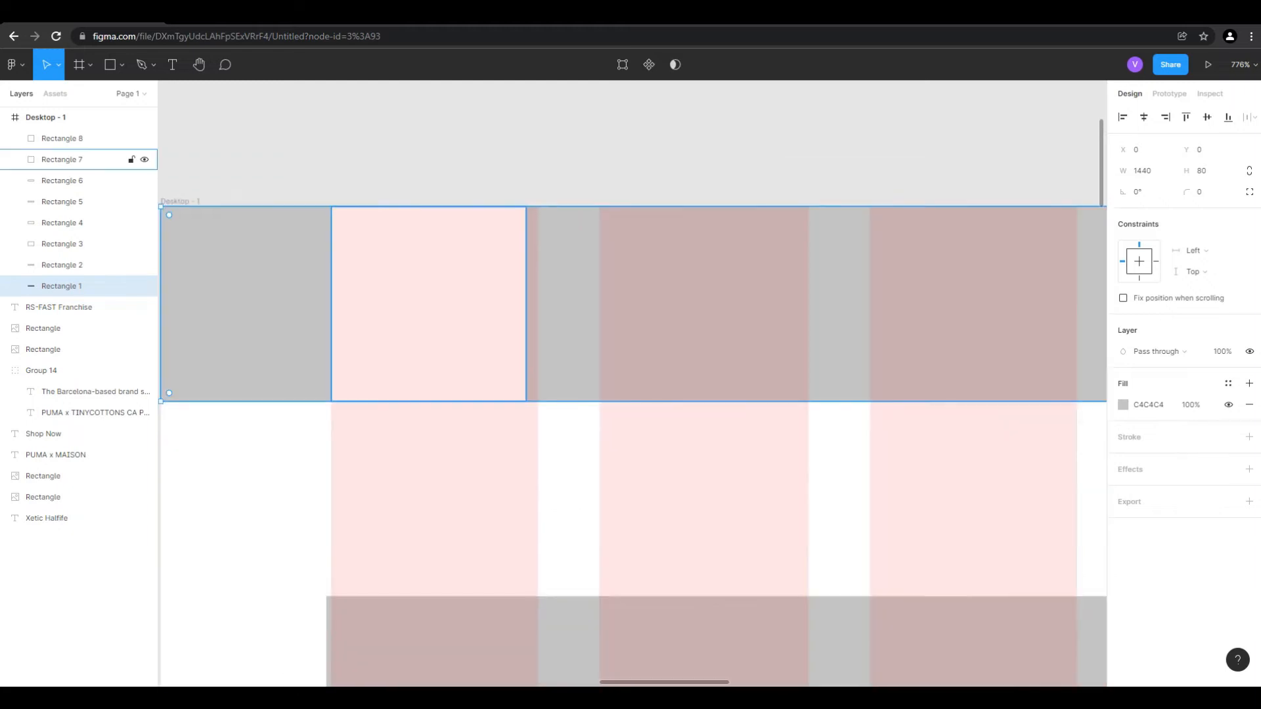
scroll(930, 375, up, 5)
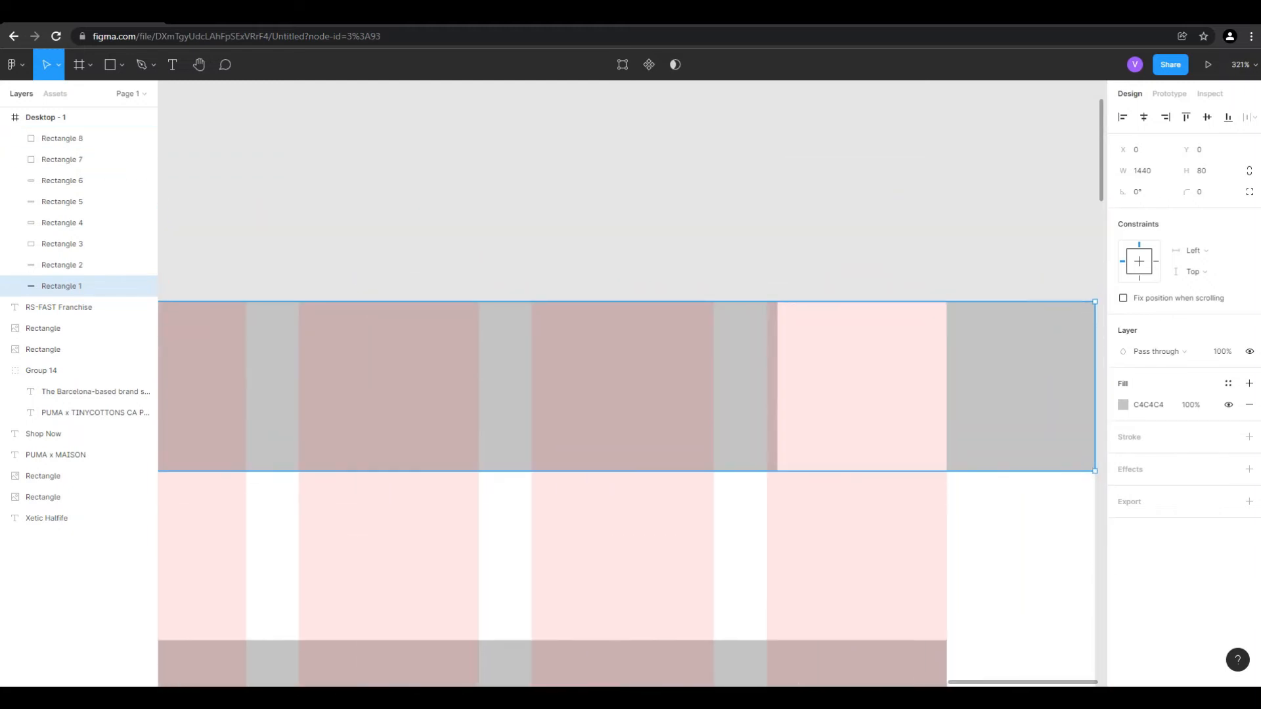
Lock the proportions of the white square at the last column and set its height to 65
click(931, 376)
click(1205, 171)
click(1249, 171)
click(1204, 171)
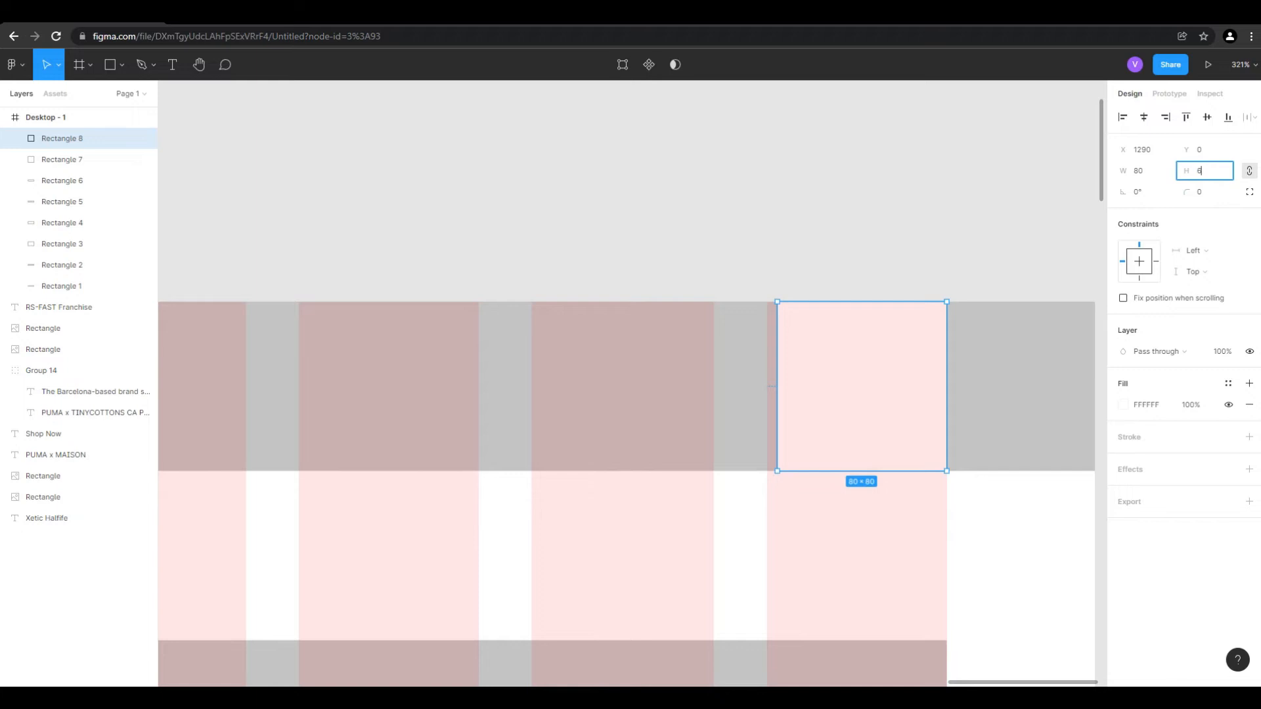
key(Return)
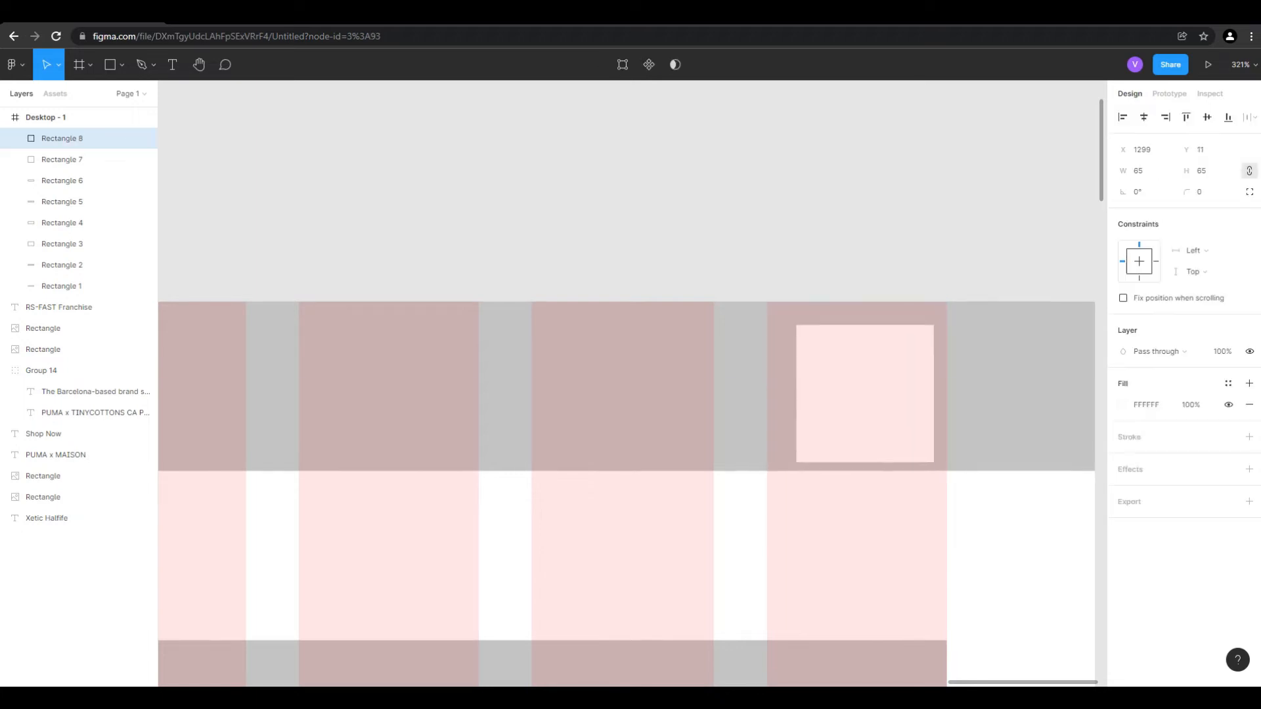
Move the 65 px white square flush with the last column's right edge, at X 1305, Y 8
drag(873, 387, 878, 388)
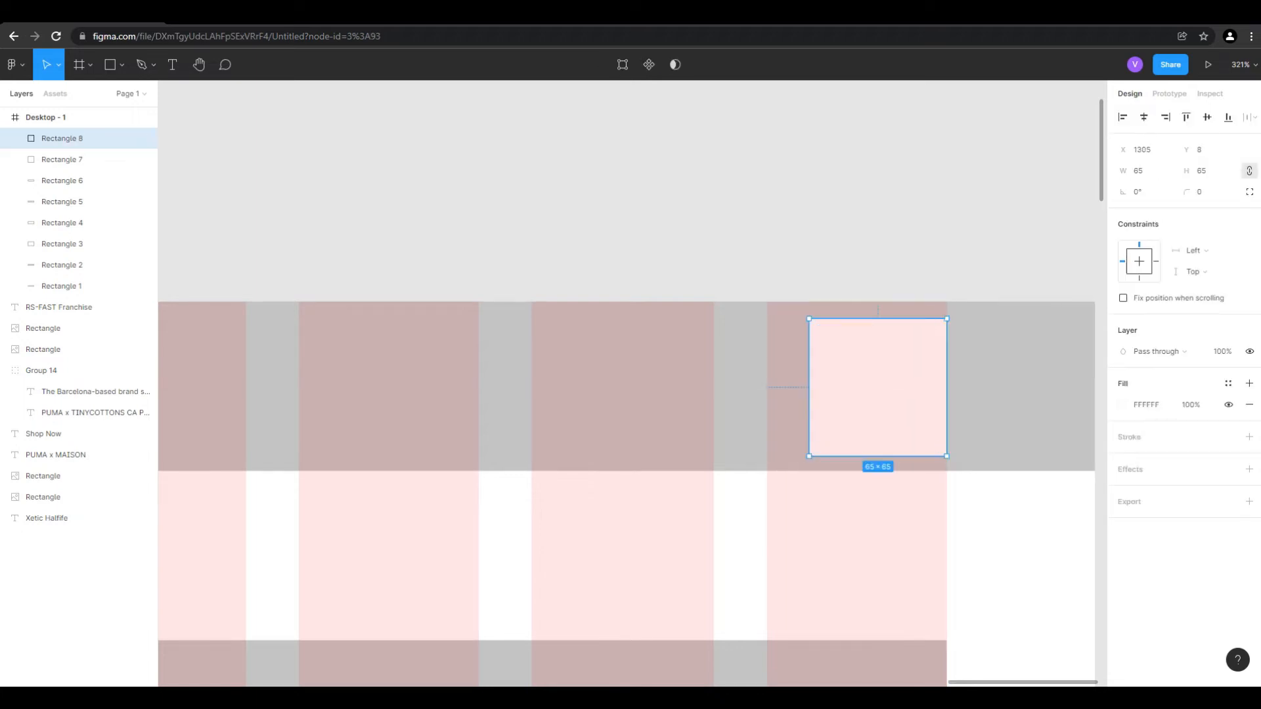
click(945, 187)
Draw a rectangle about 280 by 94 px below the frame and set its size to 300 by 150
scroll(946, 187, down, 1)
scroll(943, 201, down, 6)
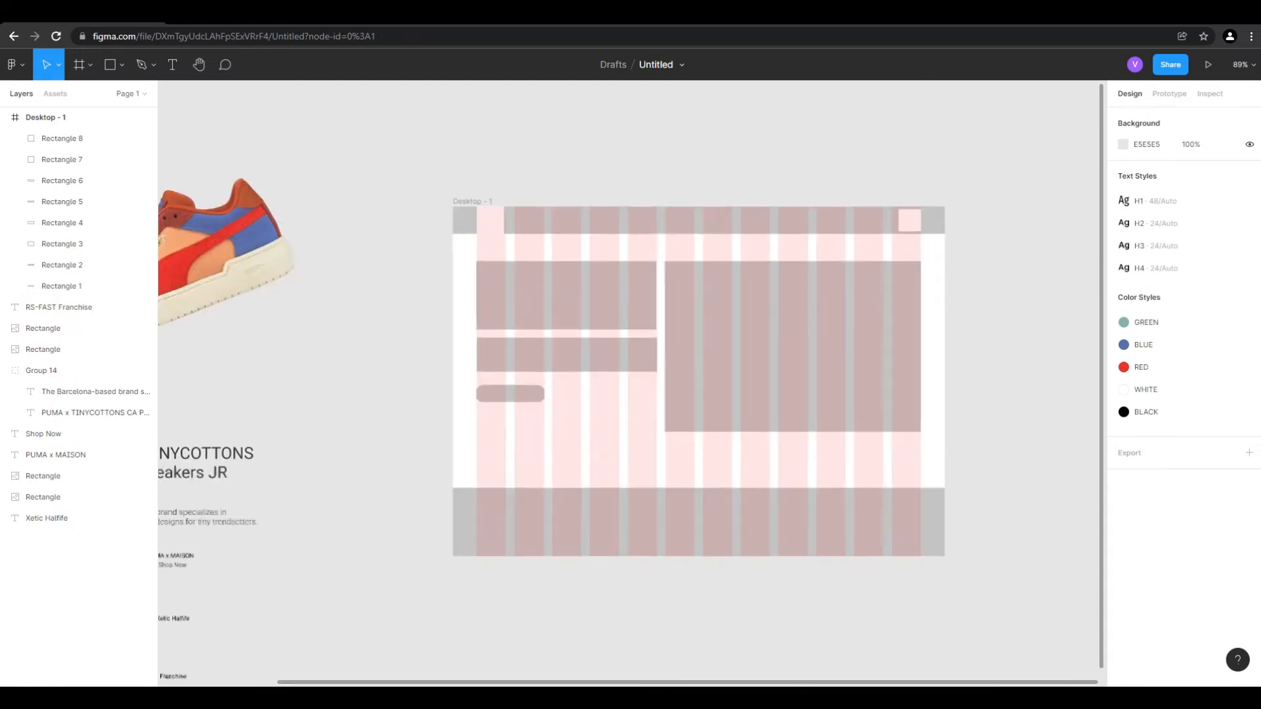
scroll(645, 168, up, 1)
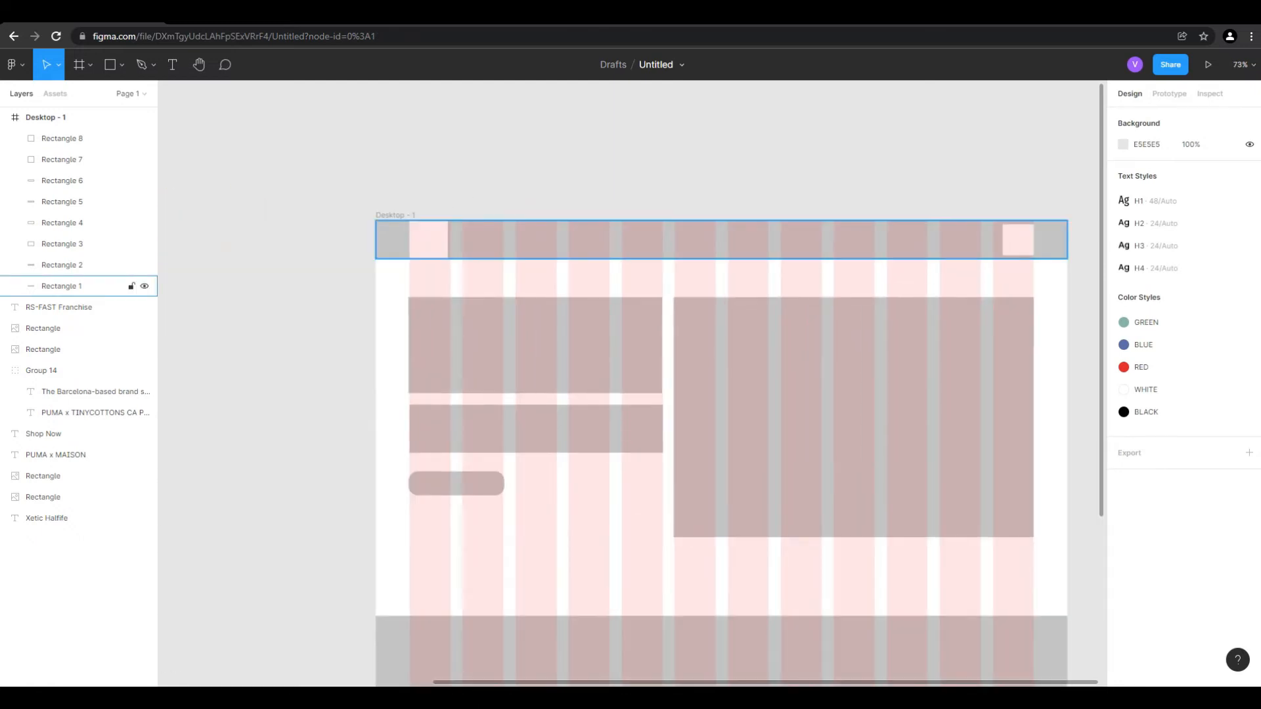
scroll(669, 377, down, 1)
scroll(669, 378, down, 3)
scroll(670, 378, up, 1)
scroll(645, 657, up, 5)
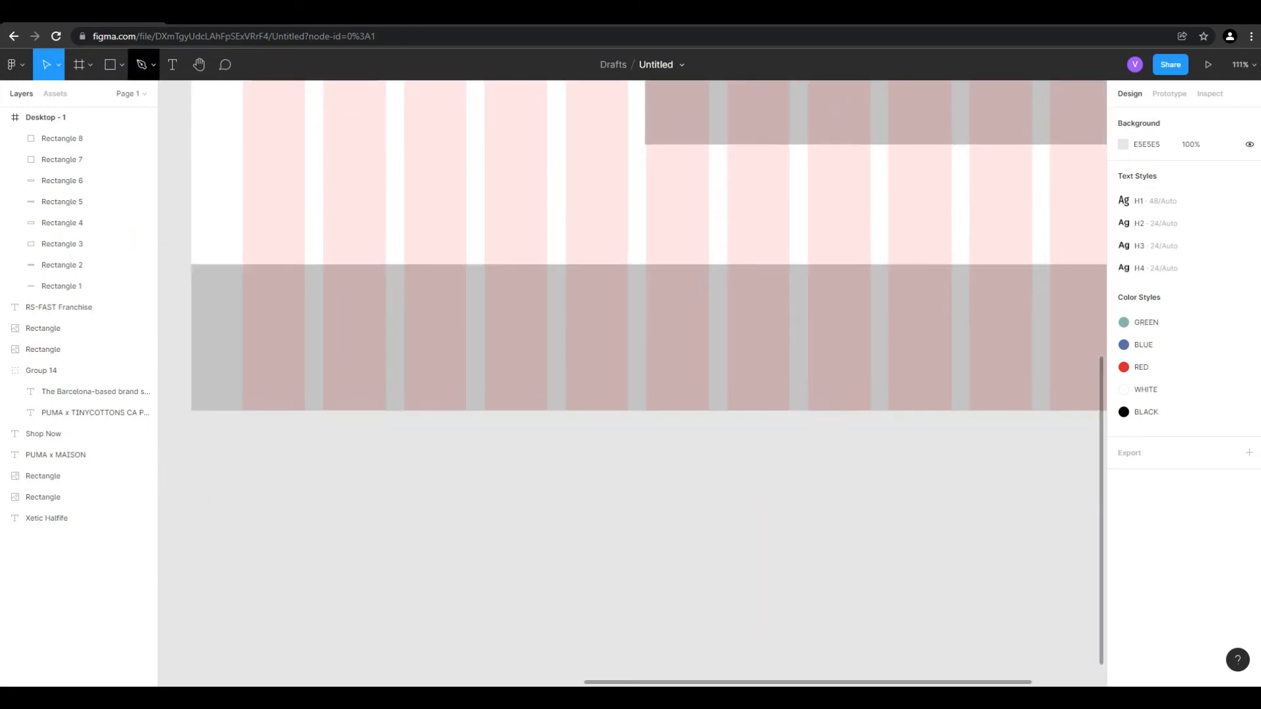
key(r)
drag(448, 520, 653, 588)
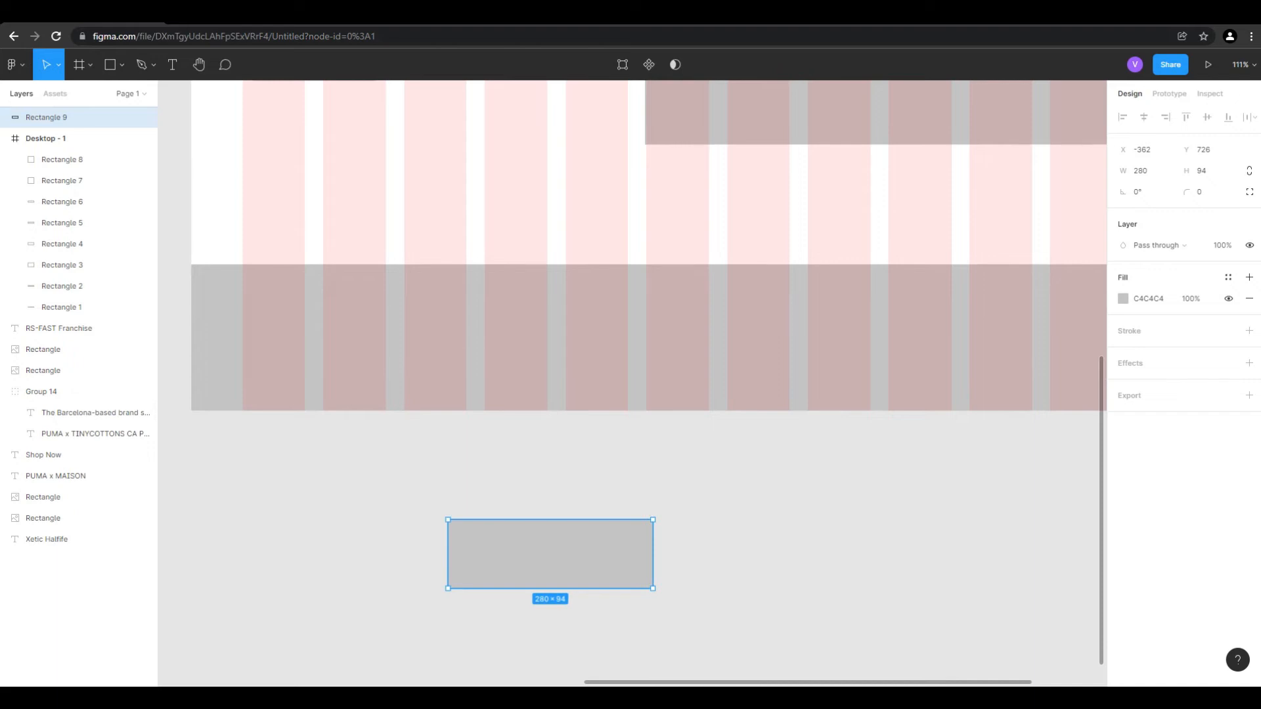
click(1143, 171)
text(300)
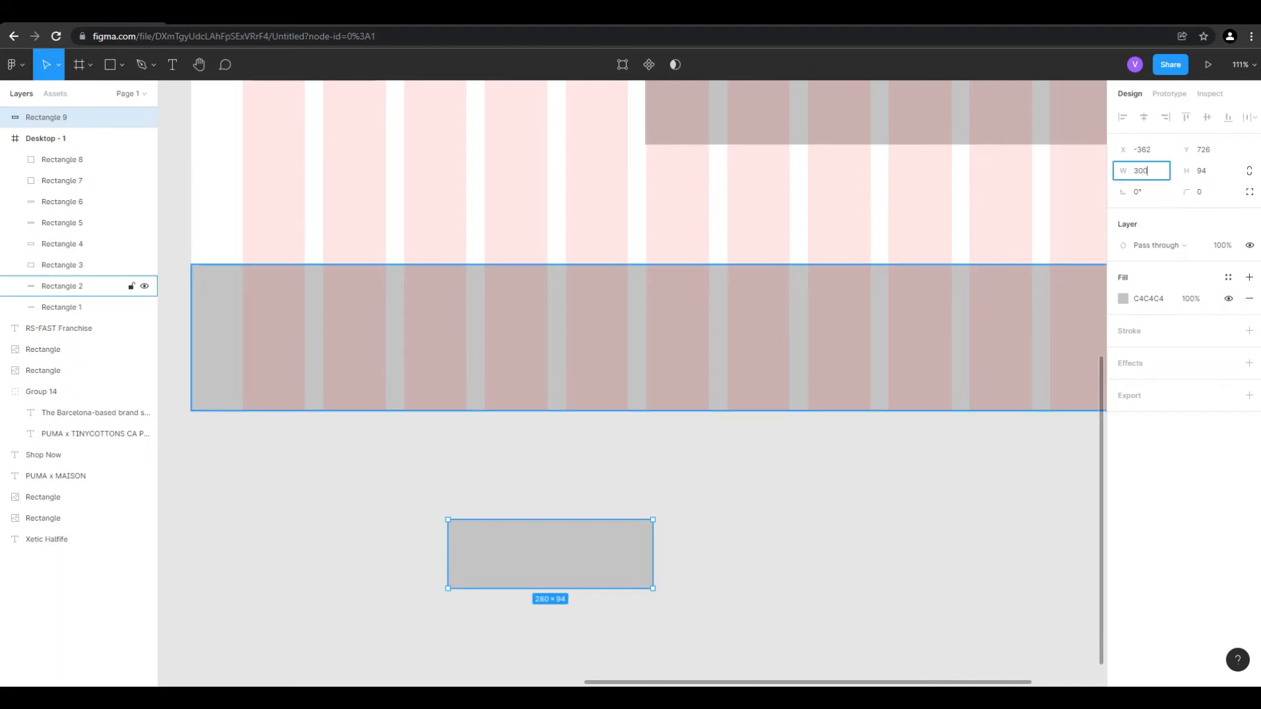
key(Tab)
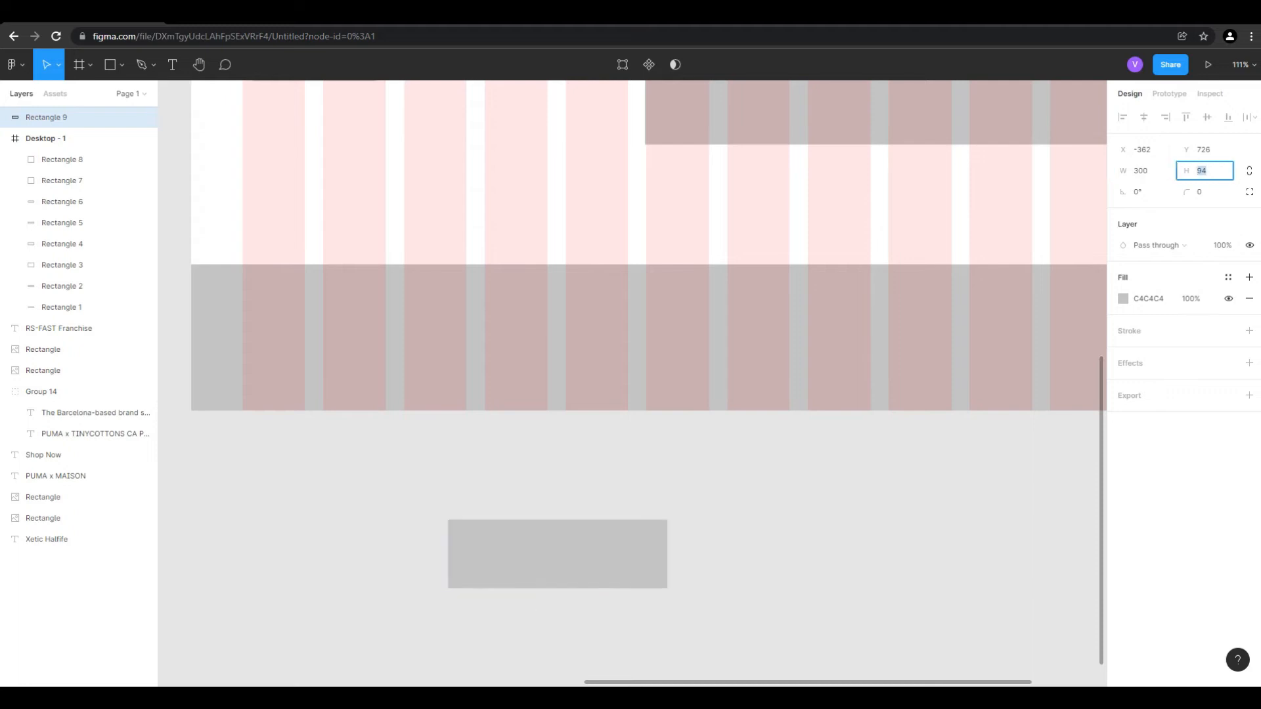
text(150)
click(755, 538)
Move the 300 by 150 rectangle onto the footer bar and cut and paste it into the frame at X 512, Y 849
drag(557, 574, 674, 336)
key(ctrl+x)
key(ctrl+v)
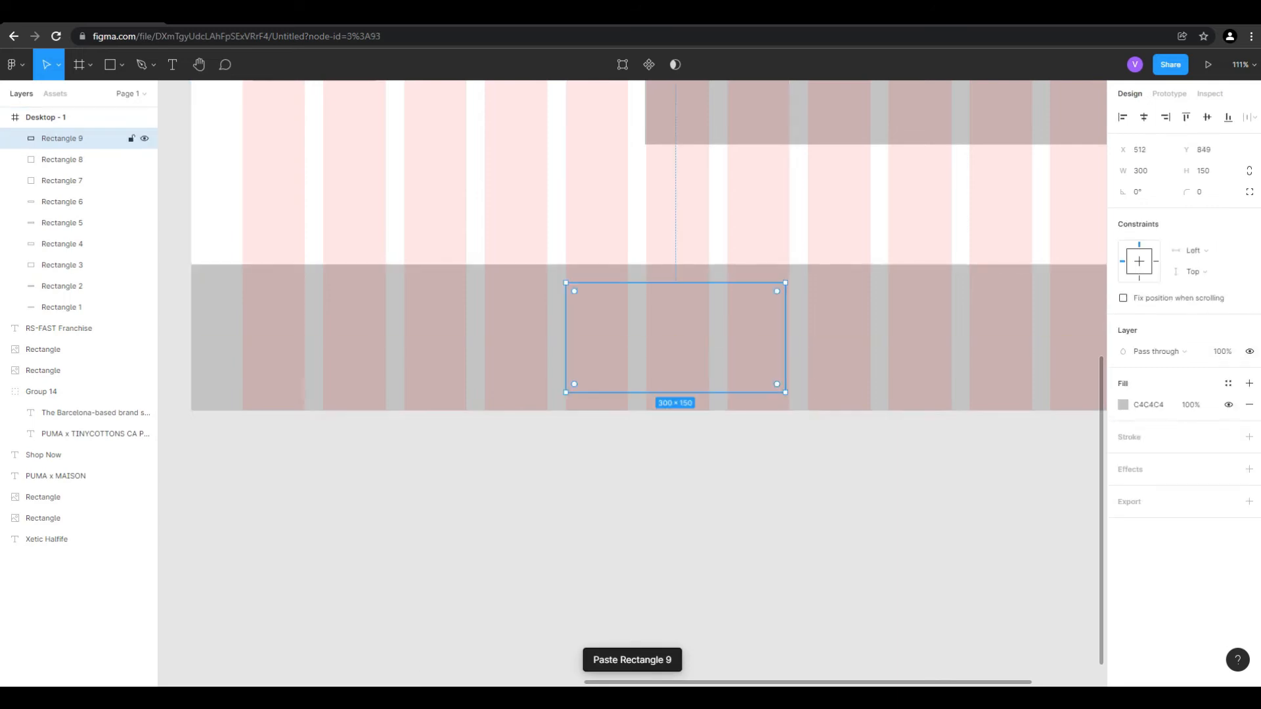
Cut and paste the 300 by 150 footer rectangle in place and set its fill to FFFFFF
key(ctrl+x)
key(ctrl+v)
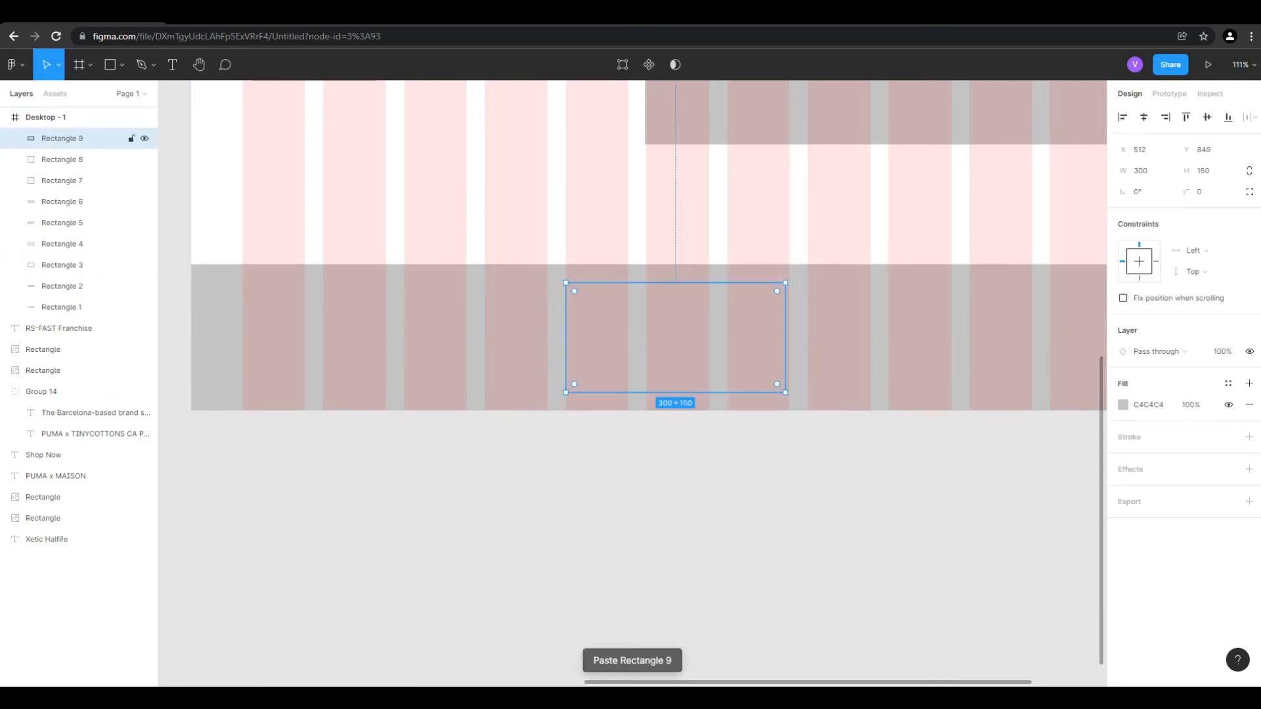
click(1123, 405)
drag(1029, 409, 948, 356)
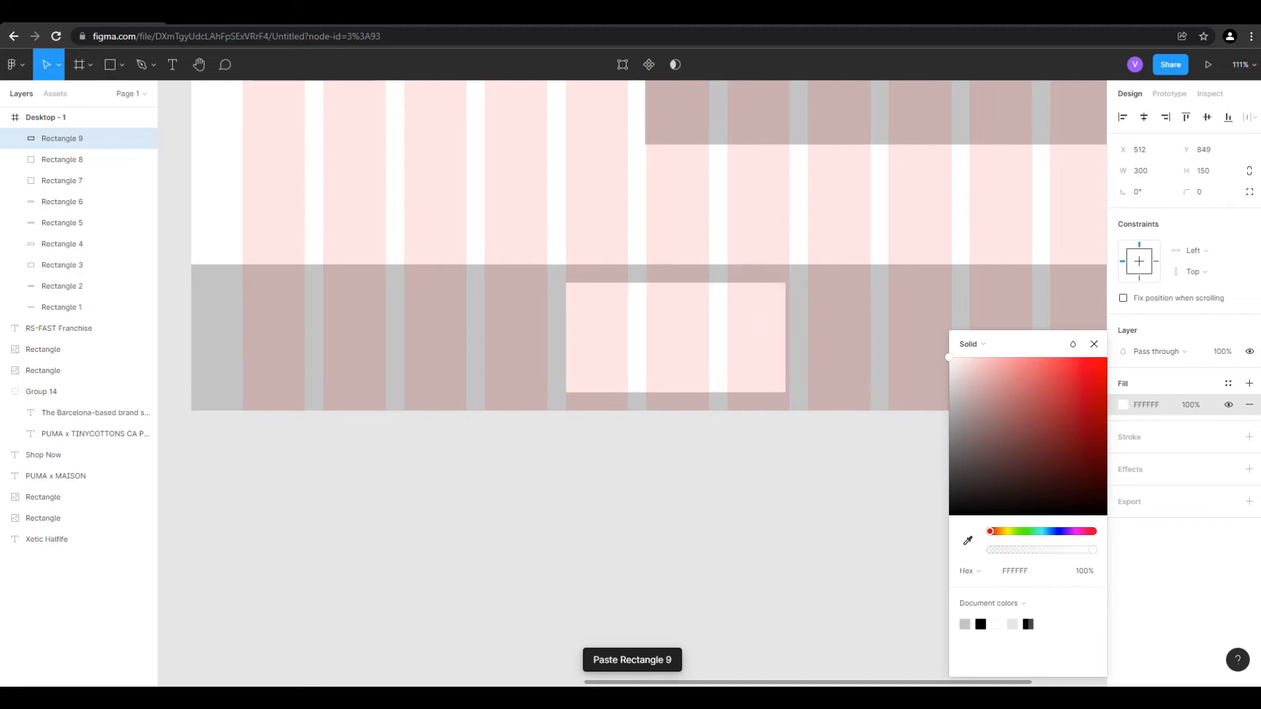
click(670, 457)
Duplicate the white footer rectangle twice along the bar, placing the copies at X 615 and X 939, Y 849
scroll(670, 457, down, 3)
drag(672, 383, 728, 383)
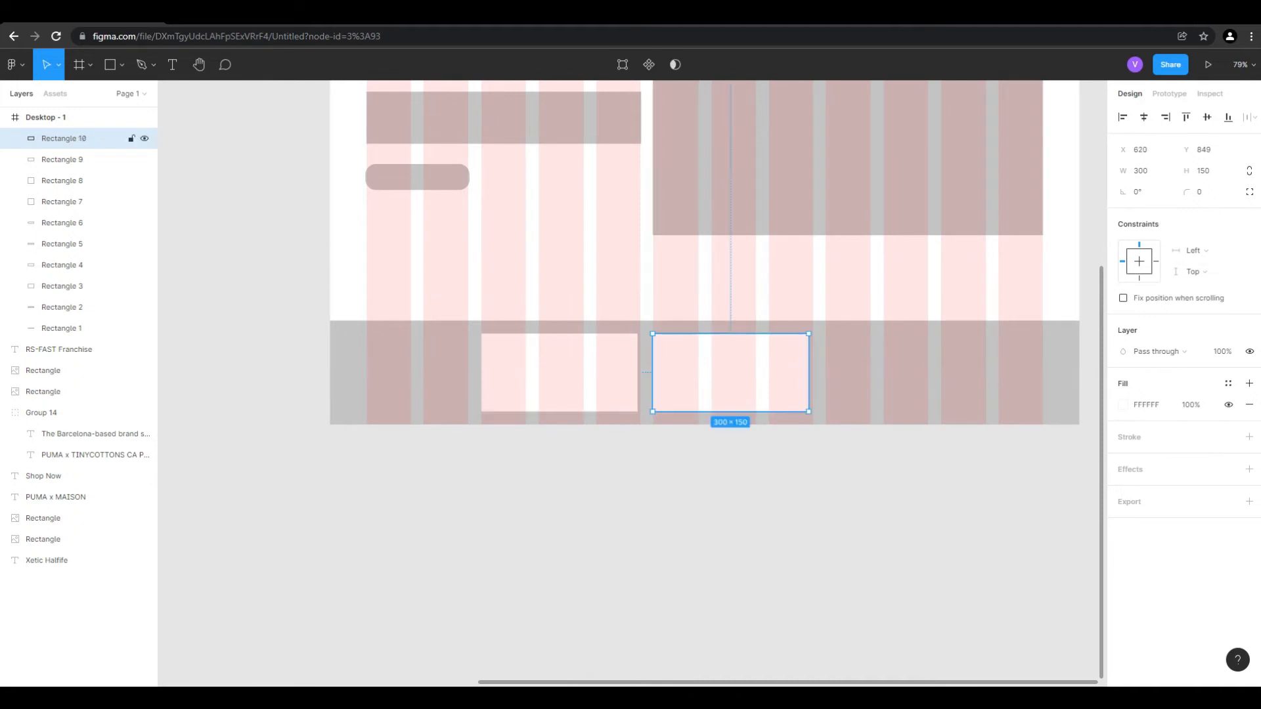
key(alt+Left)
key(alt+Left)
key(alt+Left)
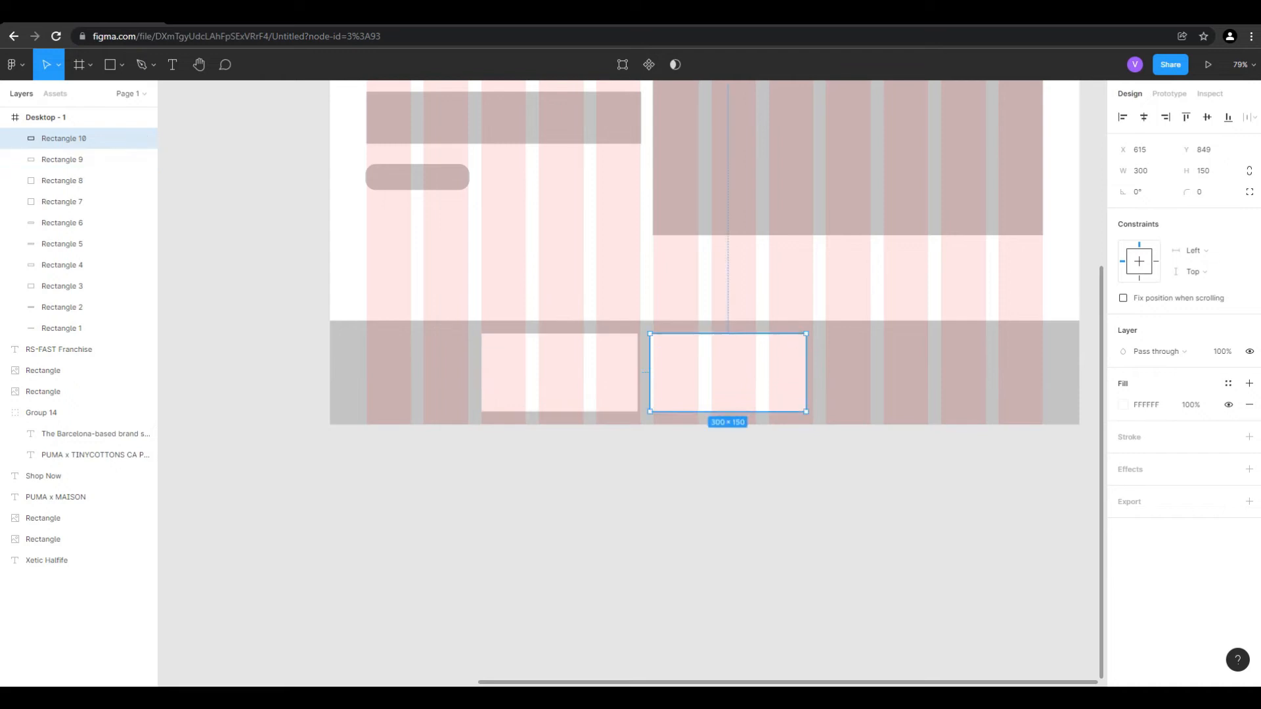
key(ctrl+d)
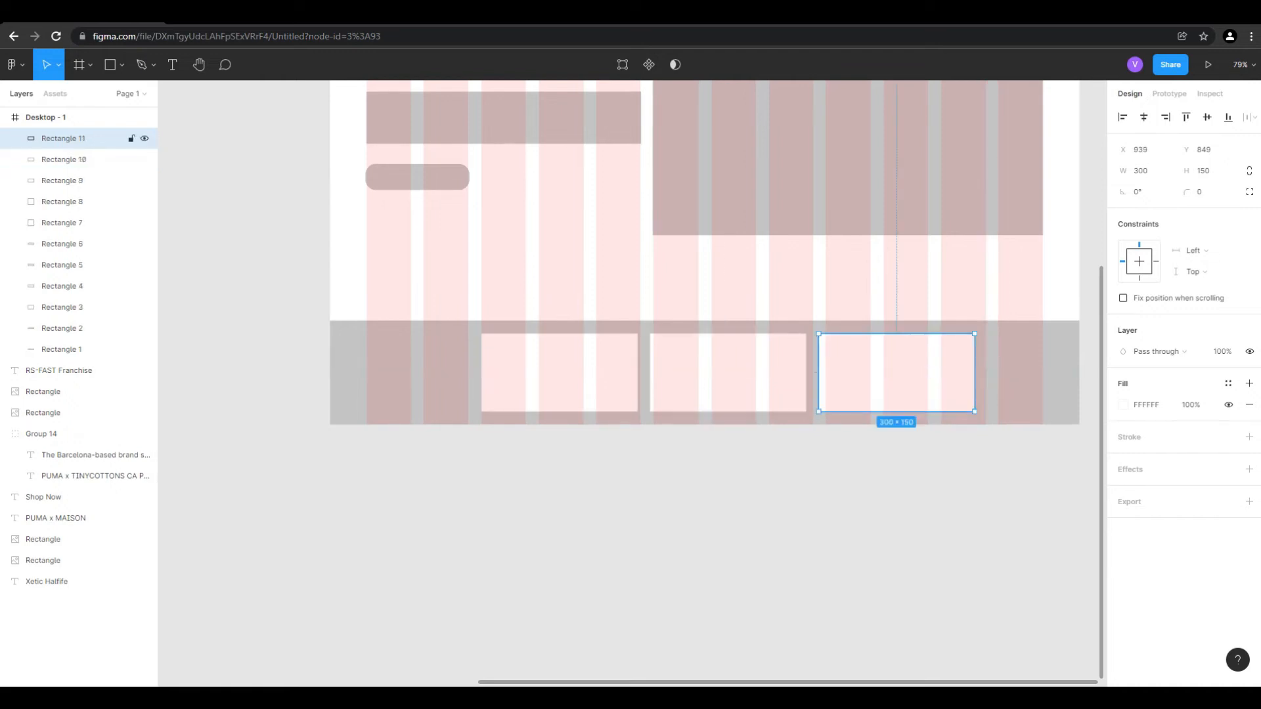
Group the three white footer rectangles and centre the group horizontally and vertically on the footer bar
shift+click(728, 381)
shift+click(566, 381)
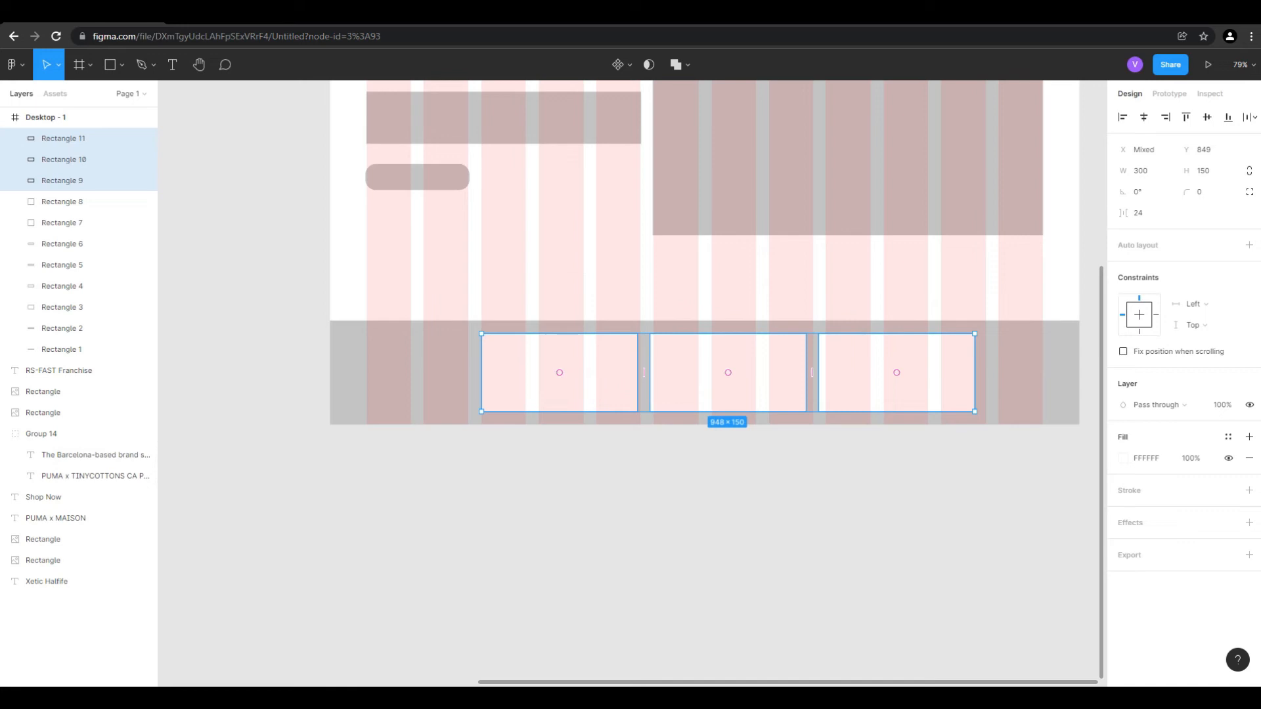
right_click(760, 371)
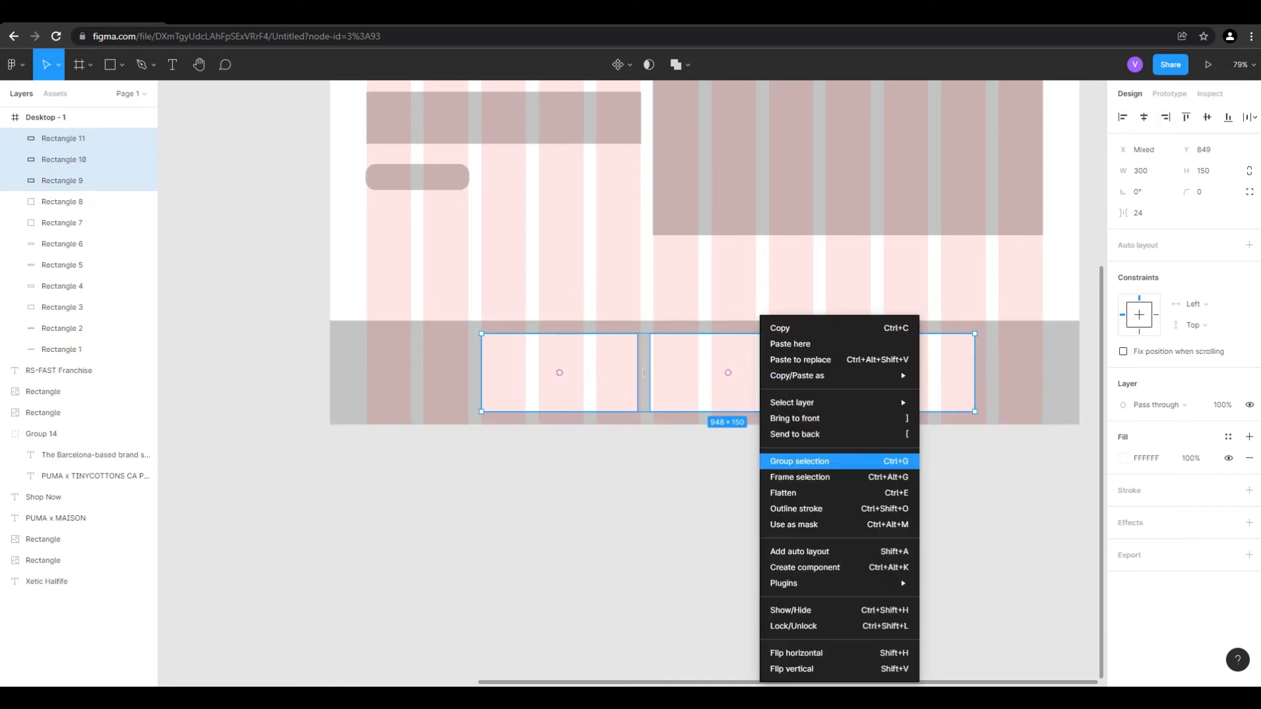
click(799, 461)
drag(760, 371, 731, 371)
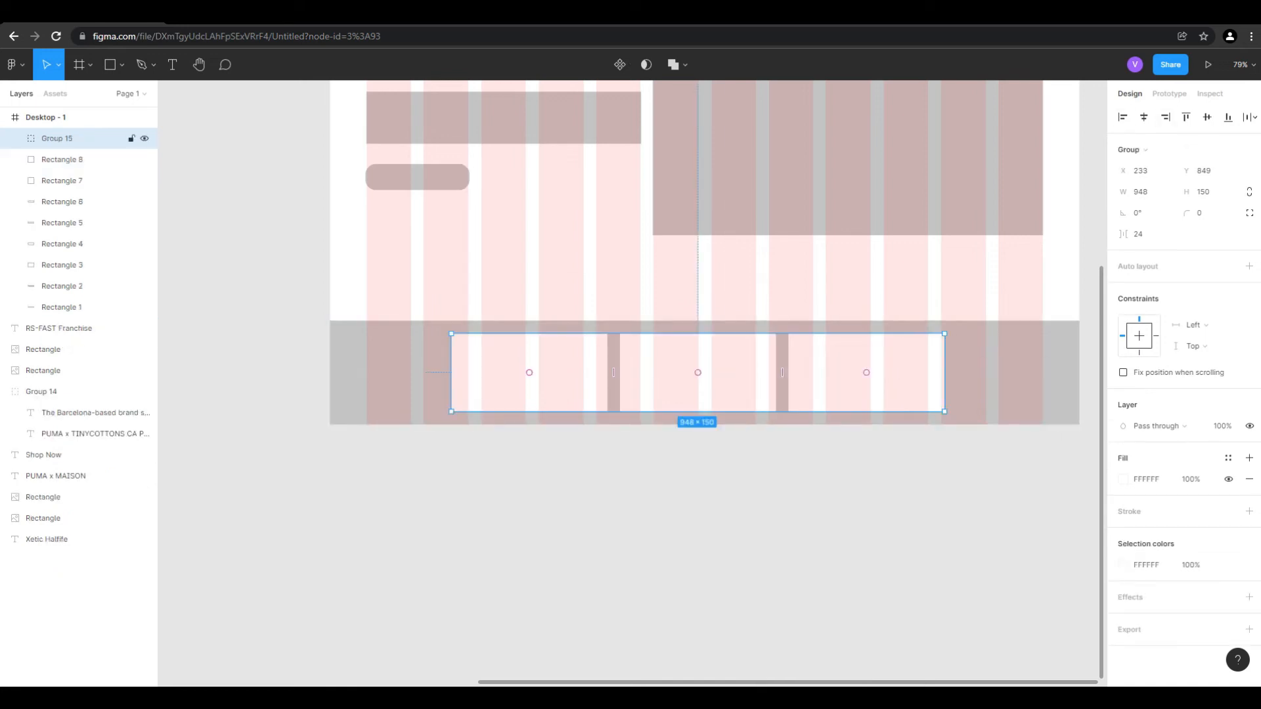
shift+click(1014, 375)
click(1143, 117)
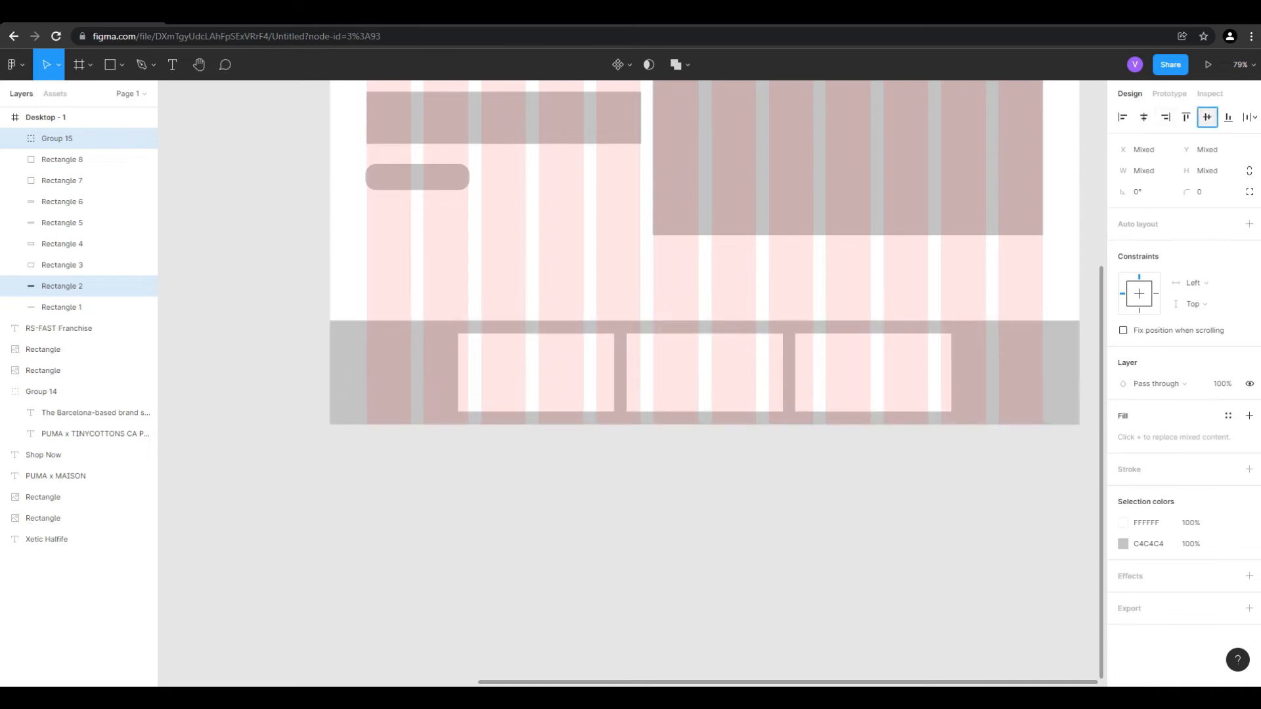
click(615, 475)
Draw a square about 54 by 54 px before the footer group, lock its proportions and set its height to 60
scroll(615, 475, down, 1)
scroll(734, 401, up, 3)
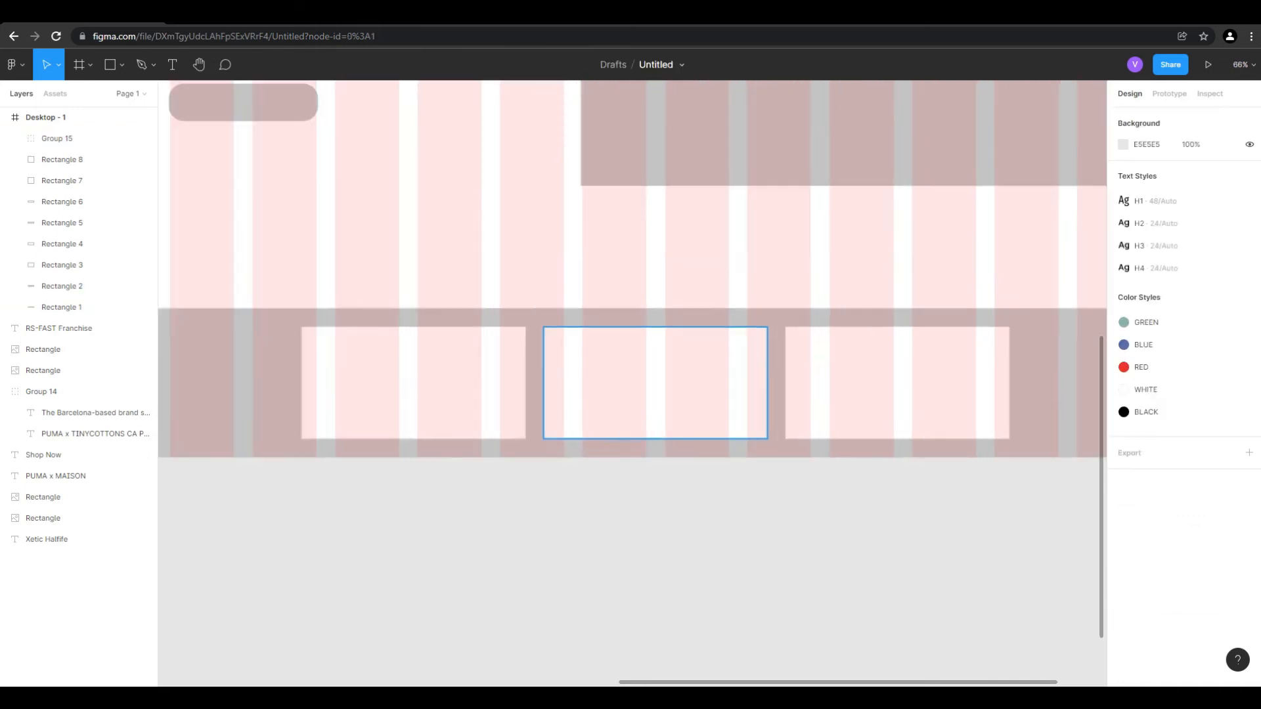
scroll(682, 528, down, 2)
scroll(386, 479, up, 3)
key(r)
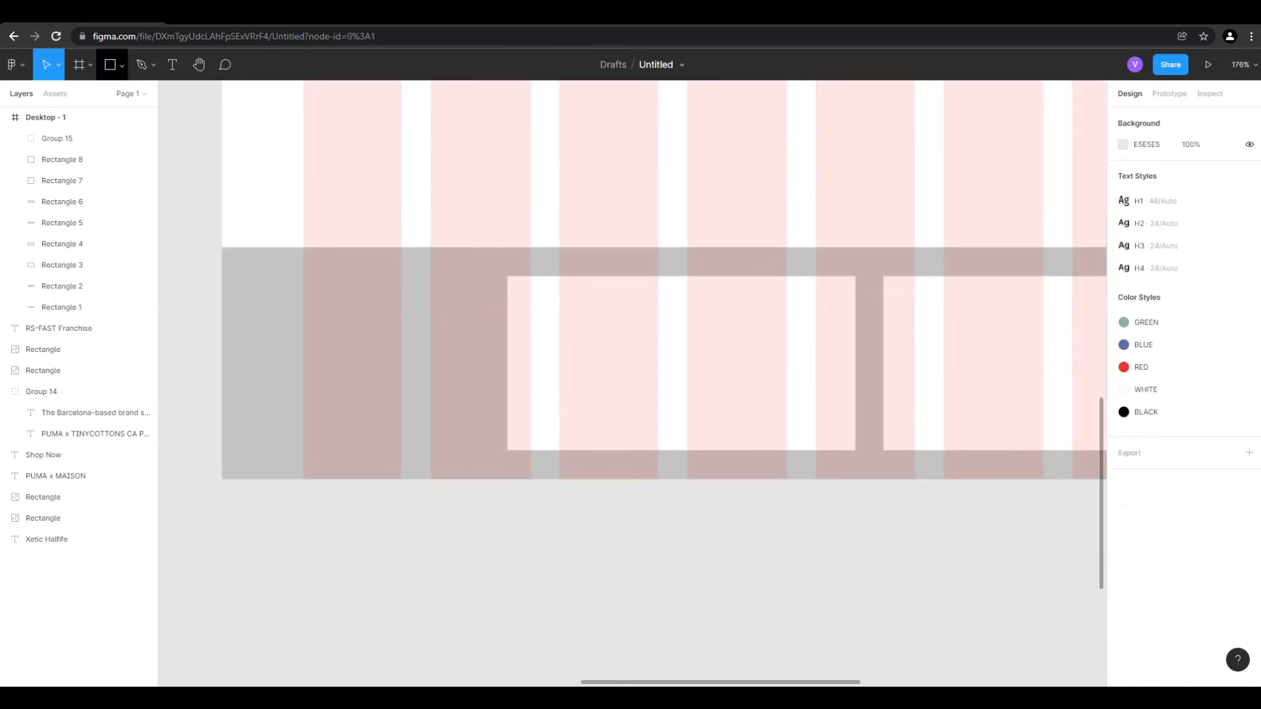
scroll(387, 407, up, 2)
drag(443, 312, 532, 400)
click(1204, 170)
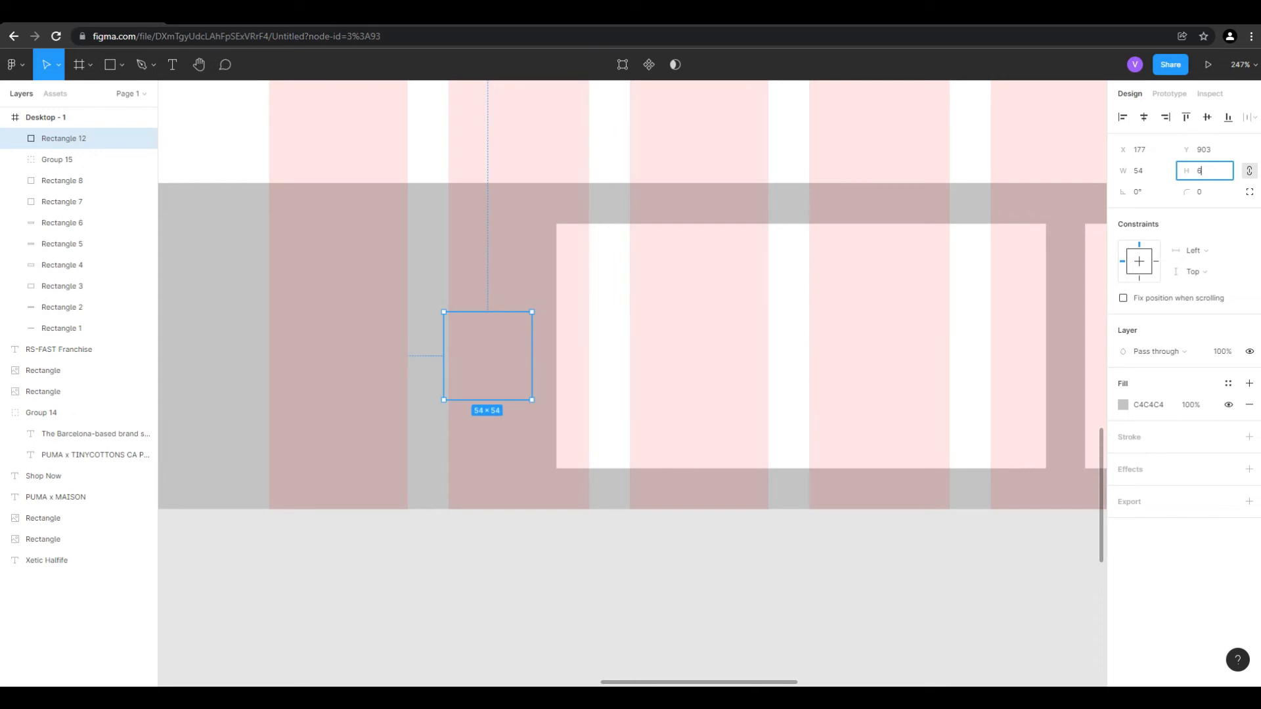
click(564, 551)
Set the fill of the 60 px square on the footer bar to FFFFFF
click(493, 362)
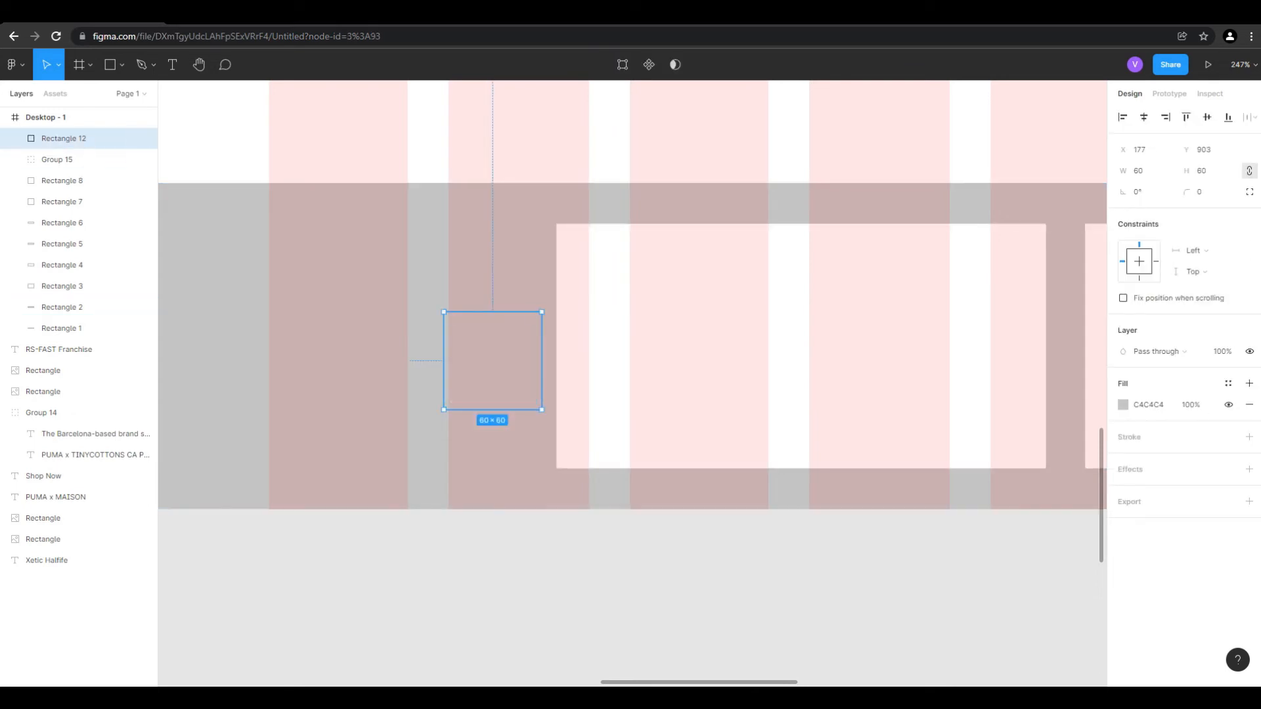
click(1123, 404)
drag(1053, 393, 950, 357)
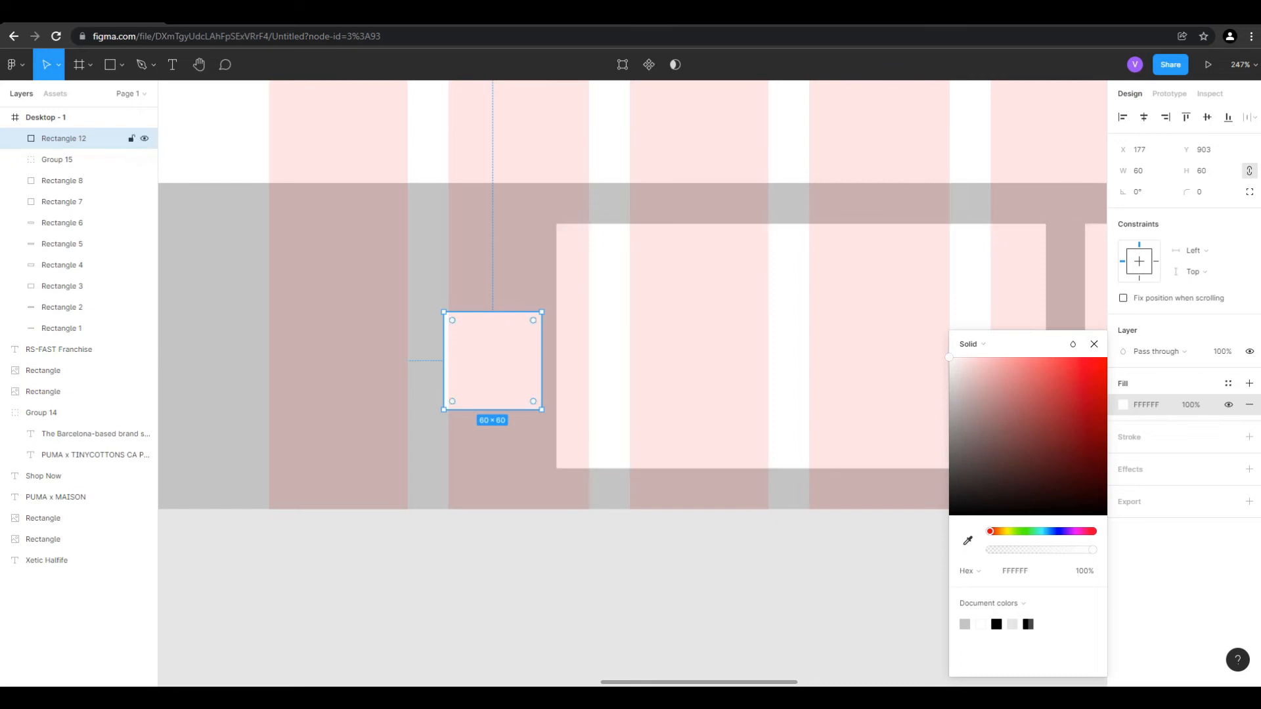
Move the 60 px white square to X 178, Y 903, leaving an 8 px gap before the footer group
mouse_move(492, 361)
mouse_down()
mouse_move(438, 361)
mouse_move(468, 360)
mouse_up()
key(alt)
scroll(500, 412, down, 4)
scroll(563, 397, up, 2)
key(alt)
key(Right)
key(Right)
key(Right)
key(Right)
key(Right)
key(Right)
key(Right)
key(Right)
key(Right)
key(Right)
key(Right)
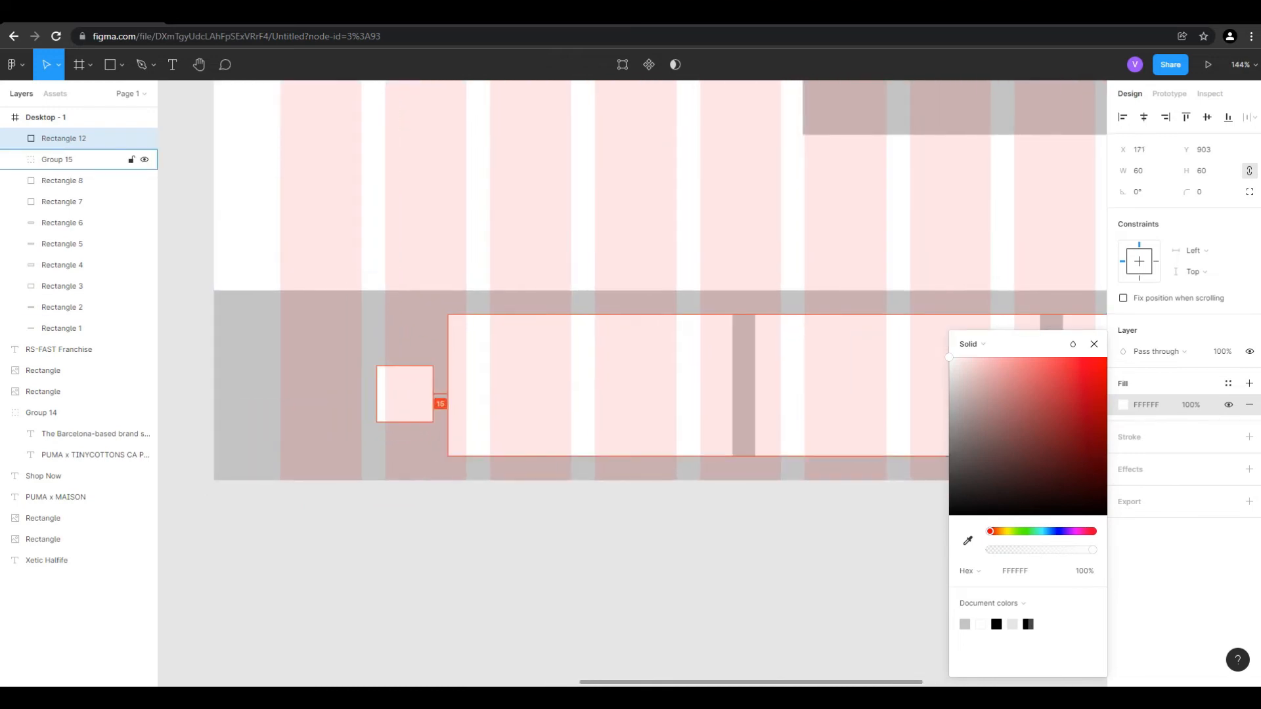
key(Right)
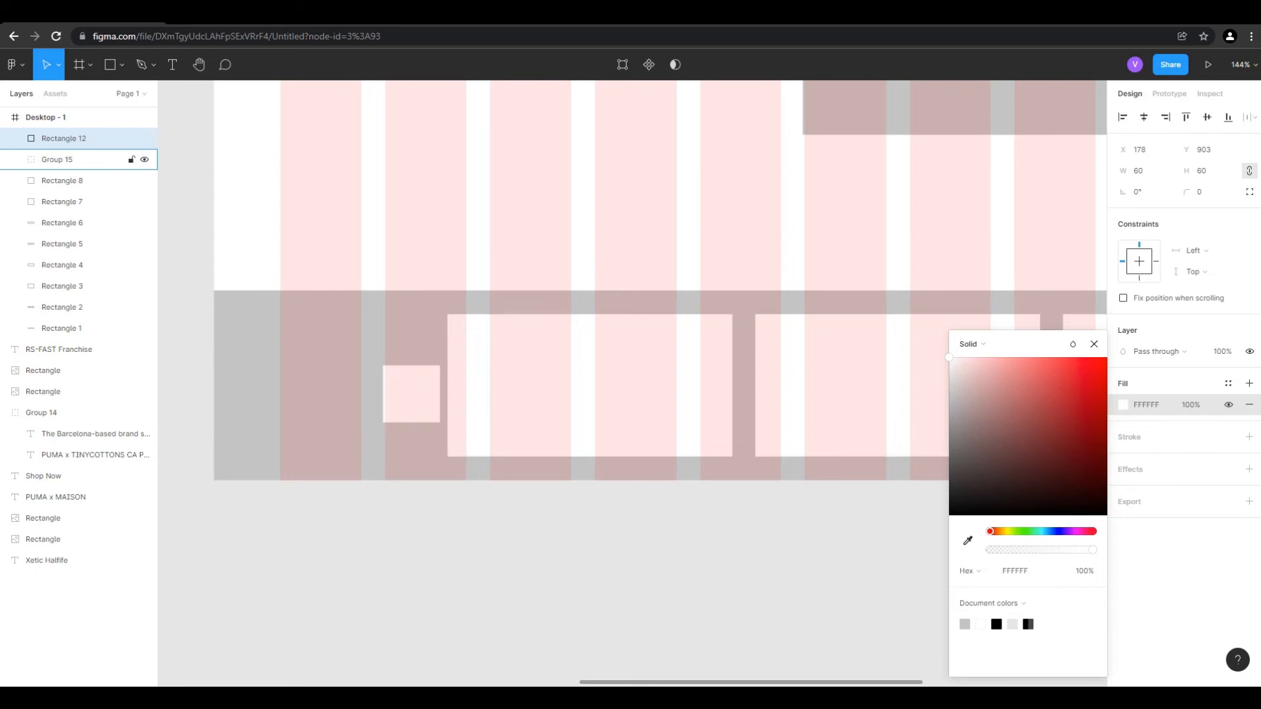
scroll(446, 403, down, 3)
key(Delete)
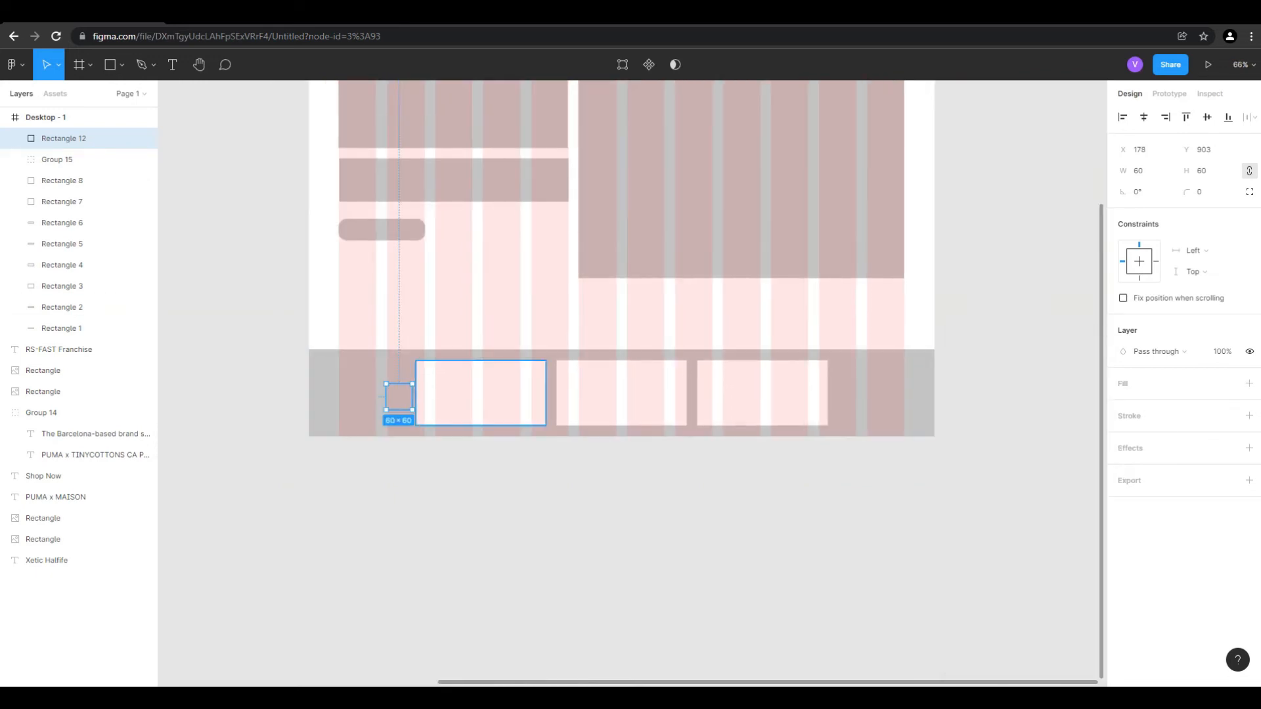
scroll(904, 402, up, 6)
key(ctrl+z)
scroll(775, 409, down, 6)
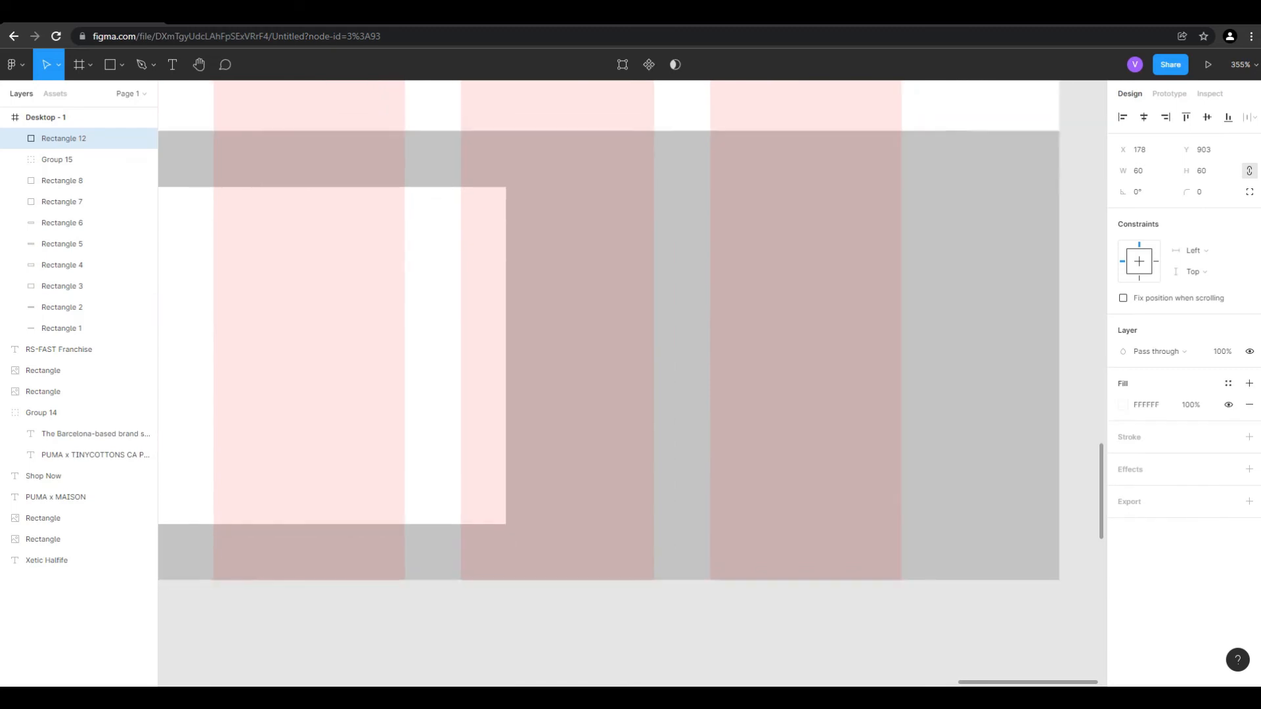
scroll(736, 400, up, 1)
key(ctrl+v)
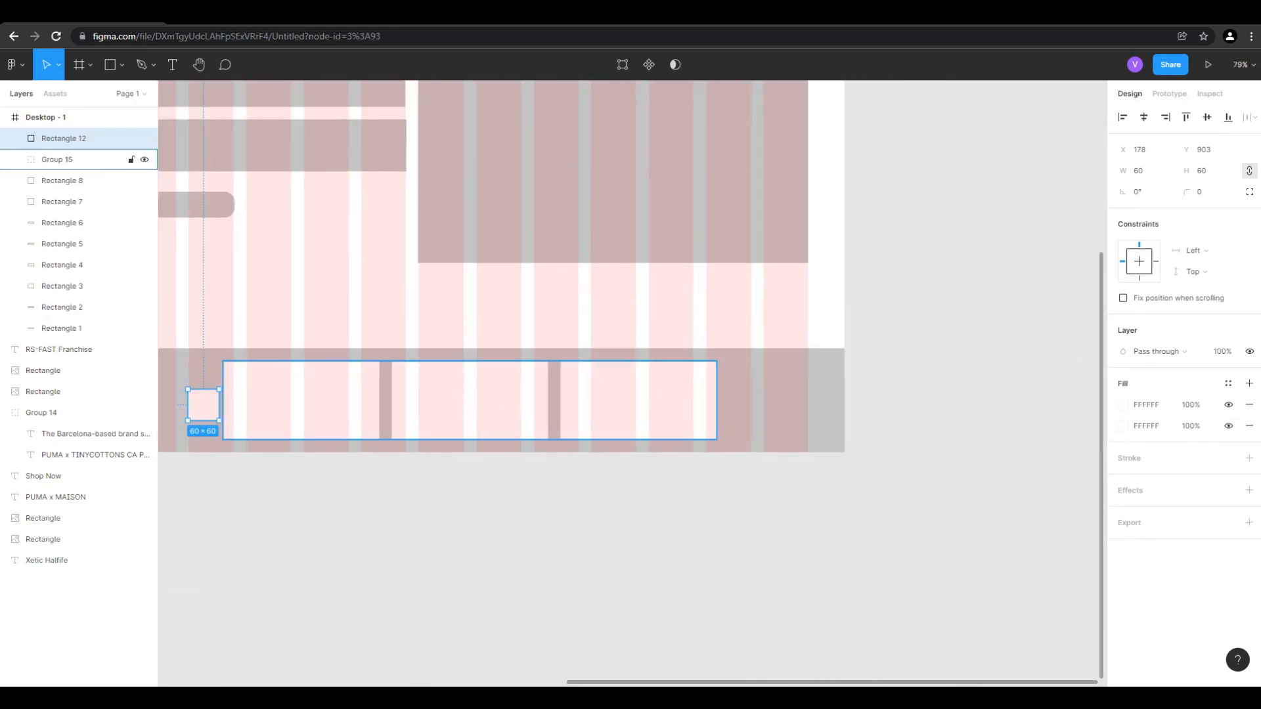
drag(203, 405, 758, 416)
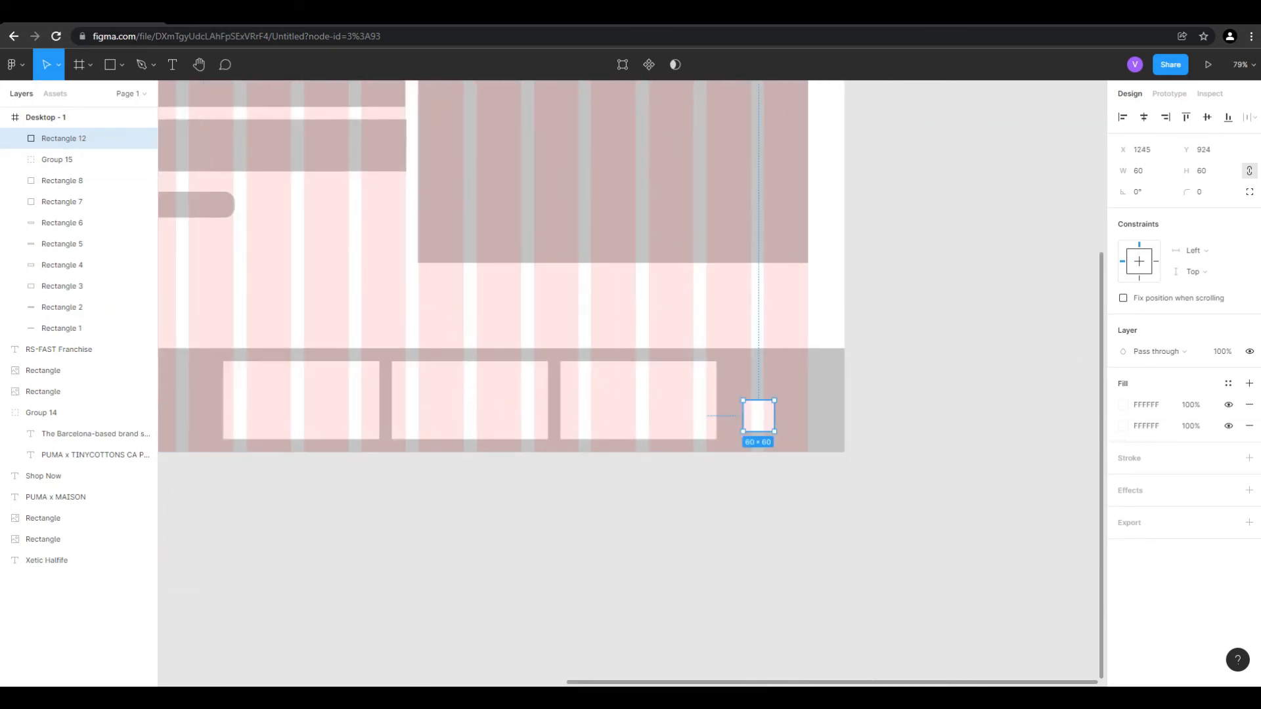
key(ctrl+z)
Add a copy of the 60 px white square just past the last footer rectangle, at X 1202, Y 894
scroll(786, 411, up, 6)
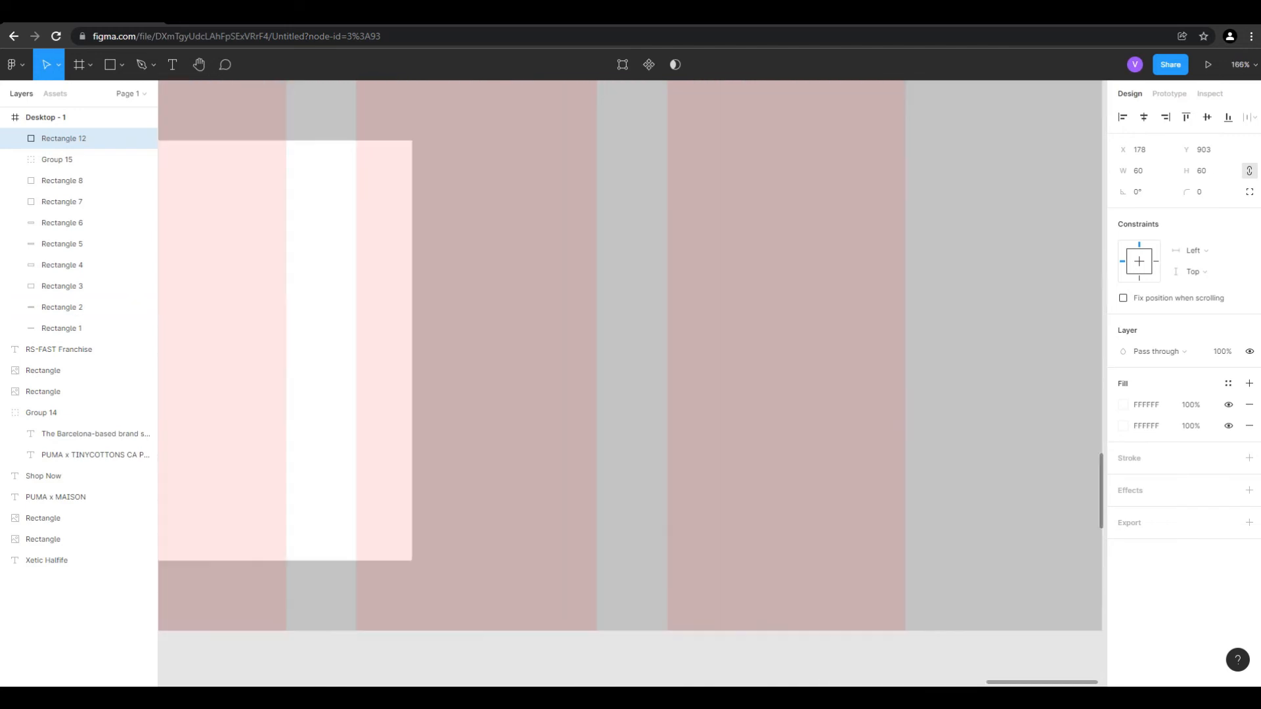
key(ctrl+v)
drag(633, 384, 550, 350)
key(Left)
key(Left)
key(Left)
key(Left)
key(Left)
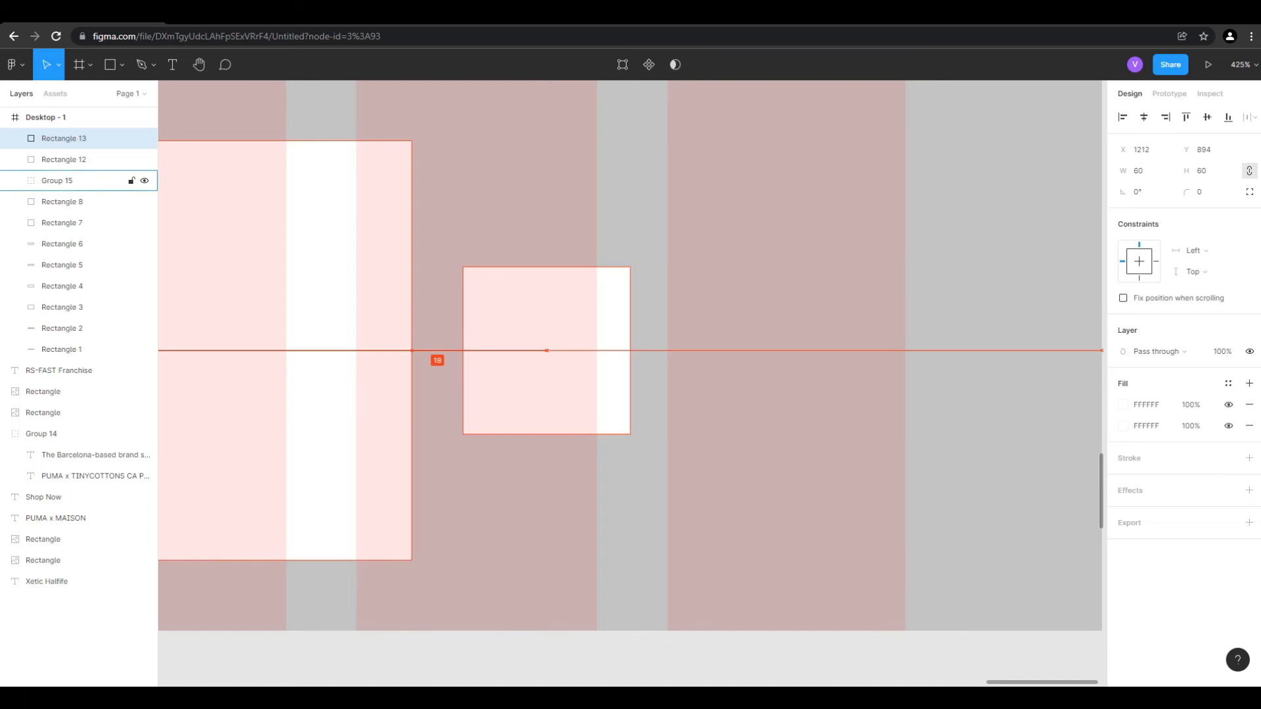
key(Left)
key(Left)
key(Left)
key(Left)
key(Left)
key(Left)
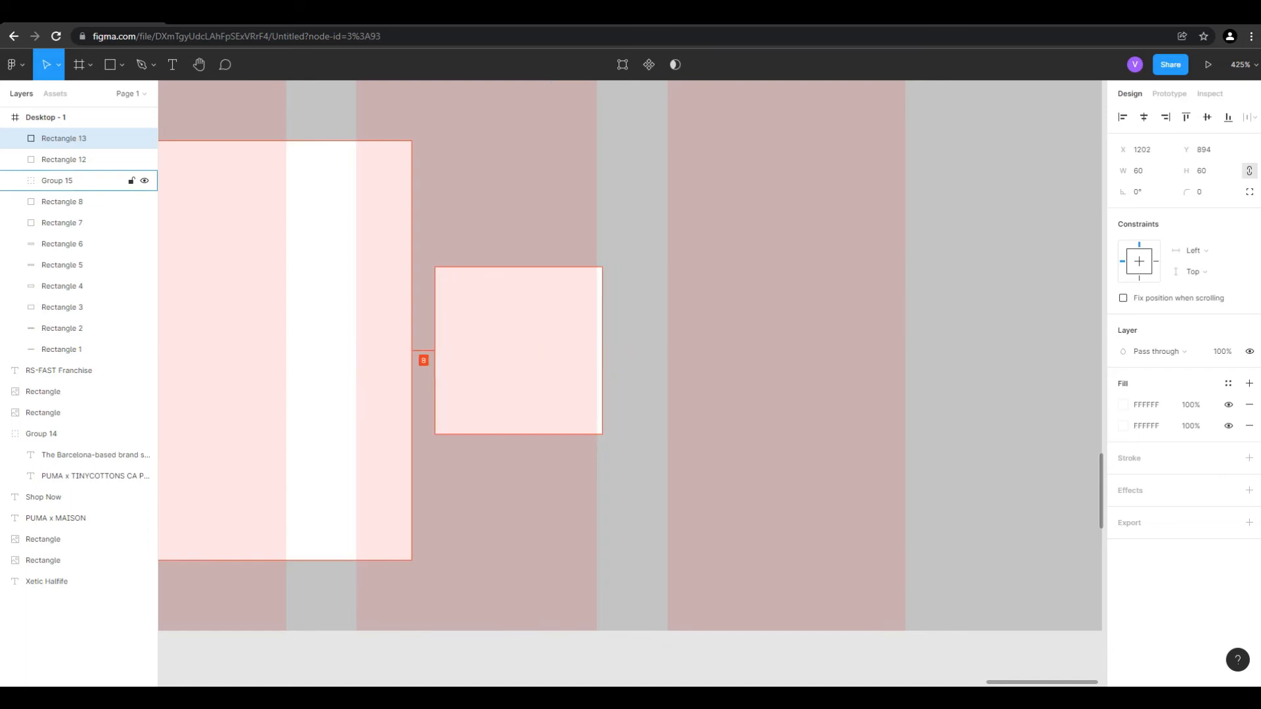
scroll(565, 430, down, 10)
click(875, 511)
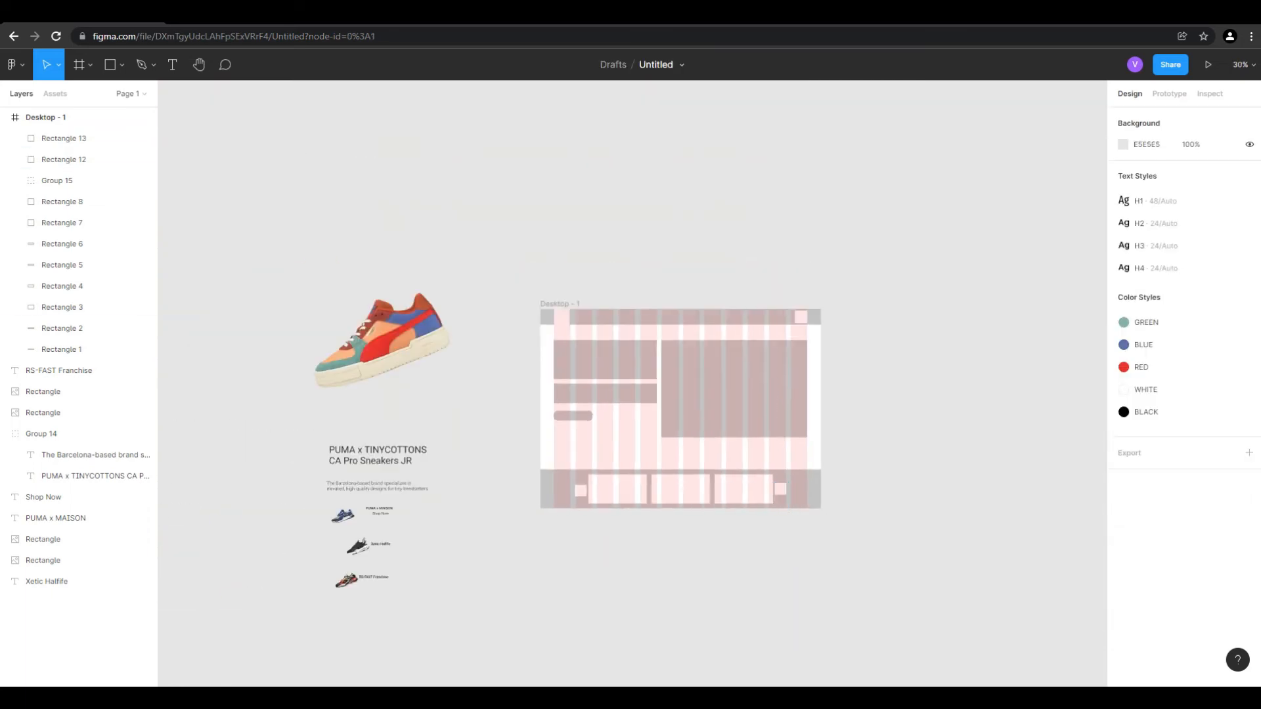
Change the shared fill colour of the footer group and its two flanking squares to light red
scroll(879, 496, up, 4)
scroll(912, 486, down, 5)
scroll(571, 384, up, 3)
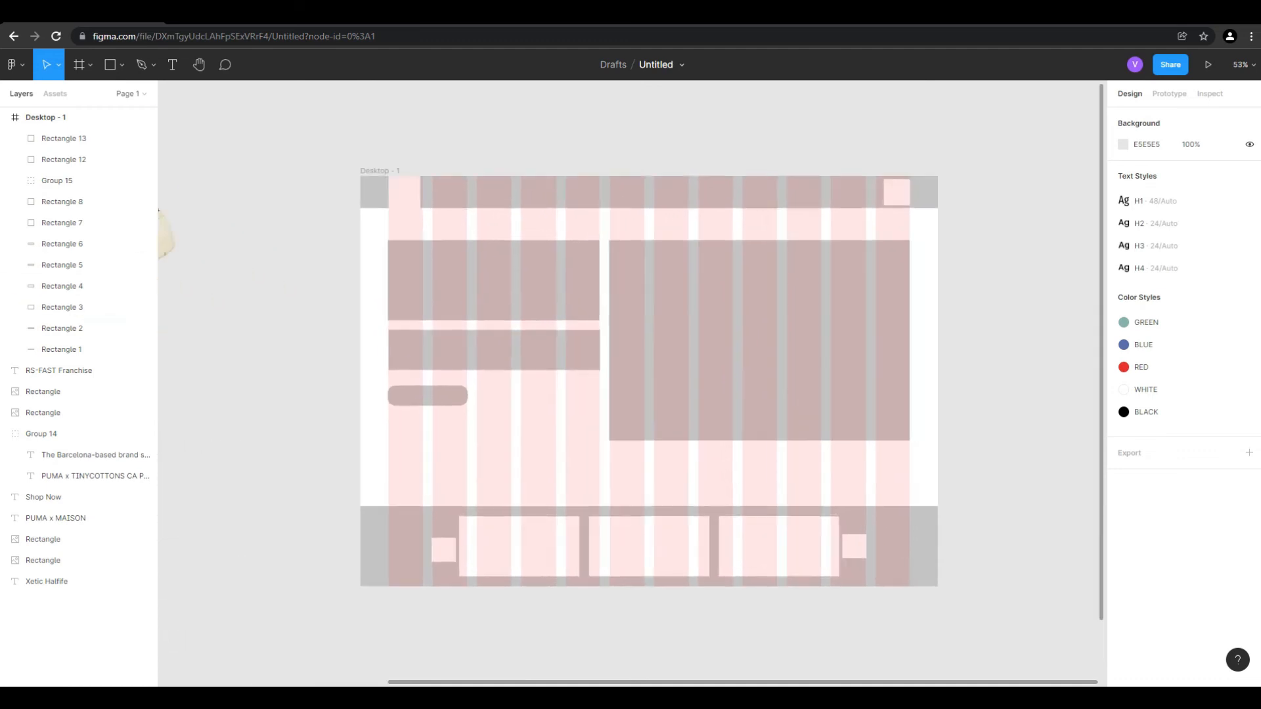
click(64, 160)
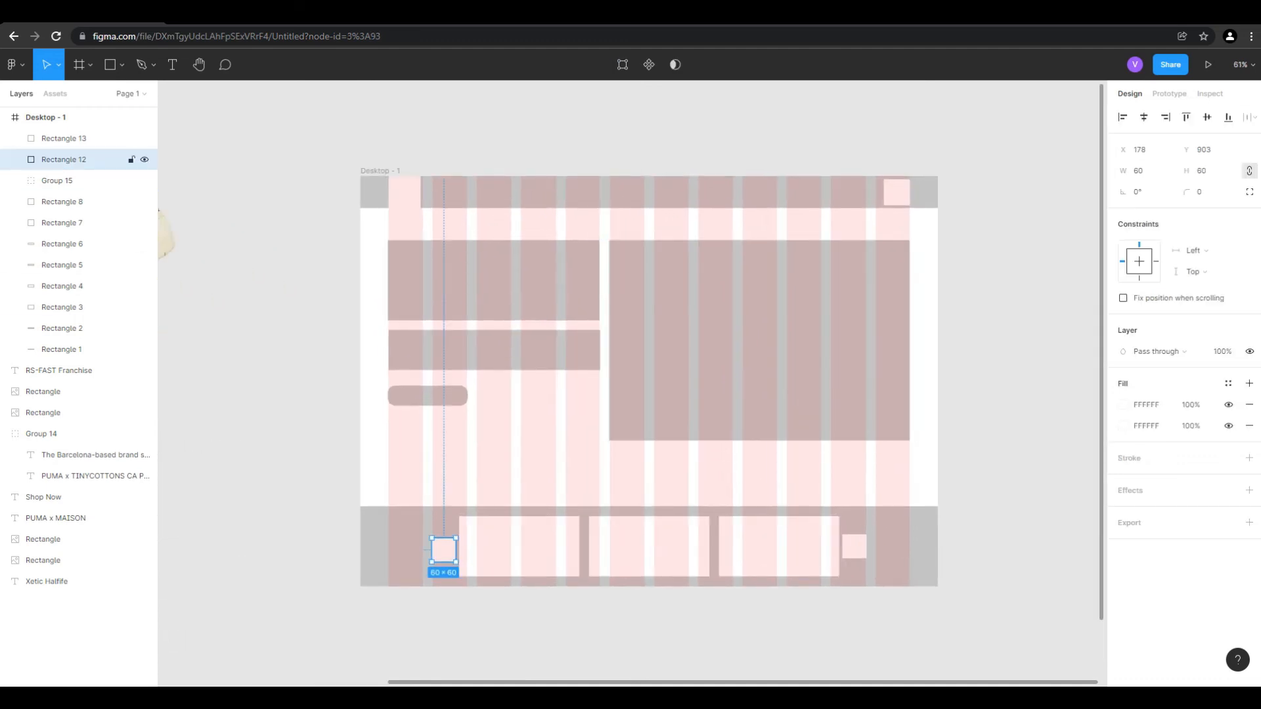
shift+click(57, 181)
shift+click(64, 139)
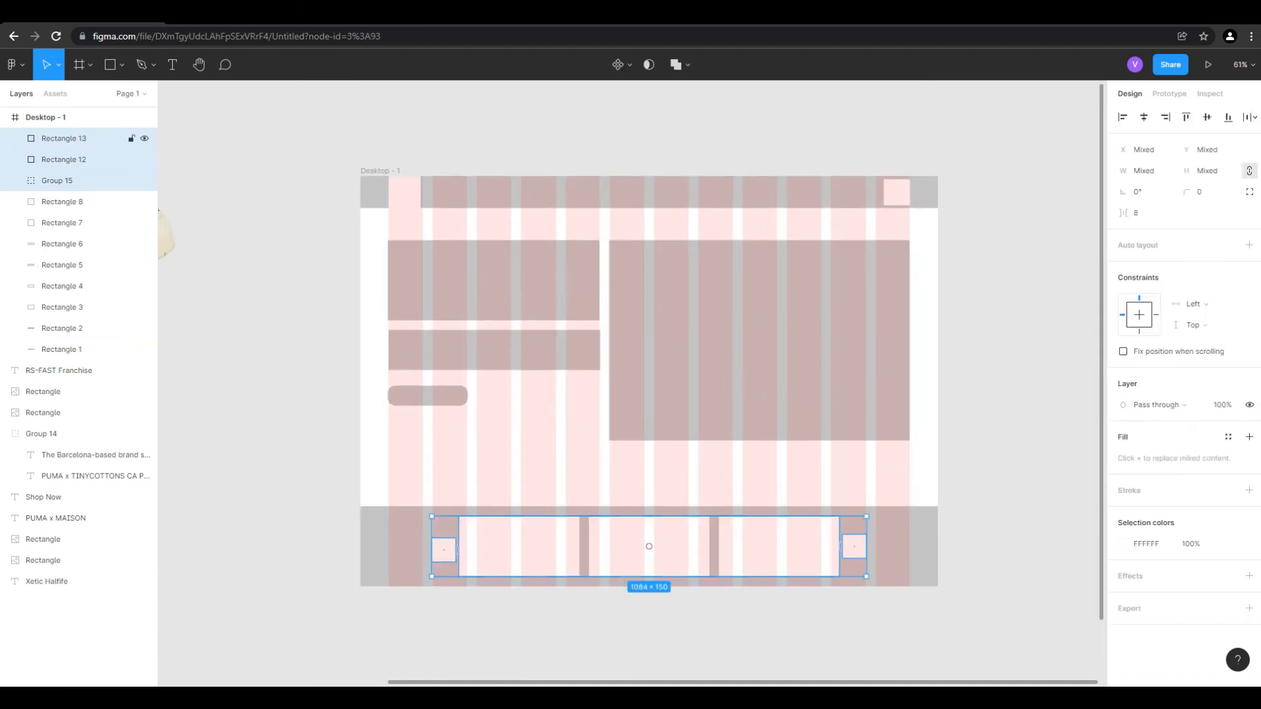
click(1122, 544)
click(1085, 463)
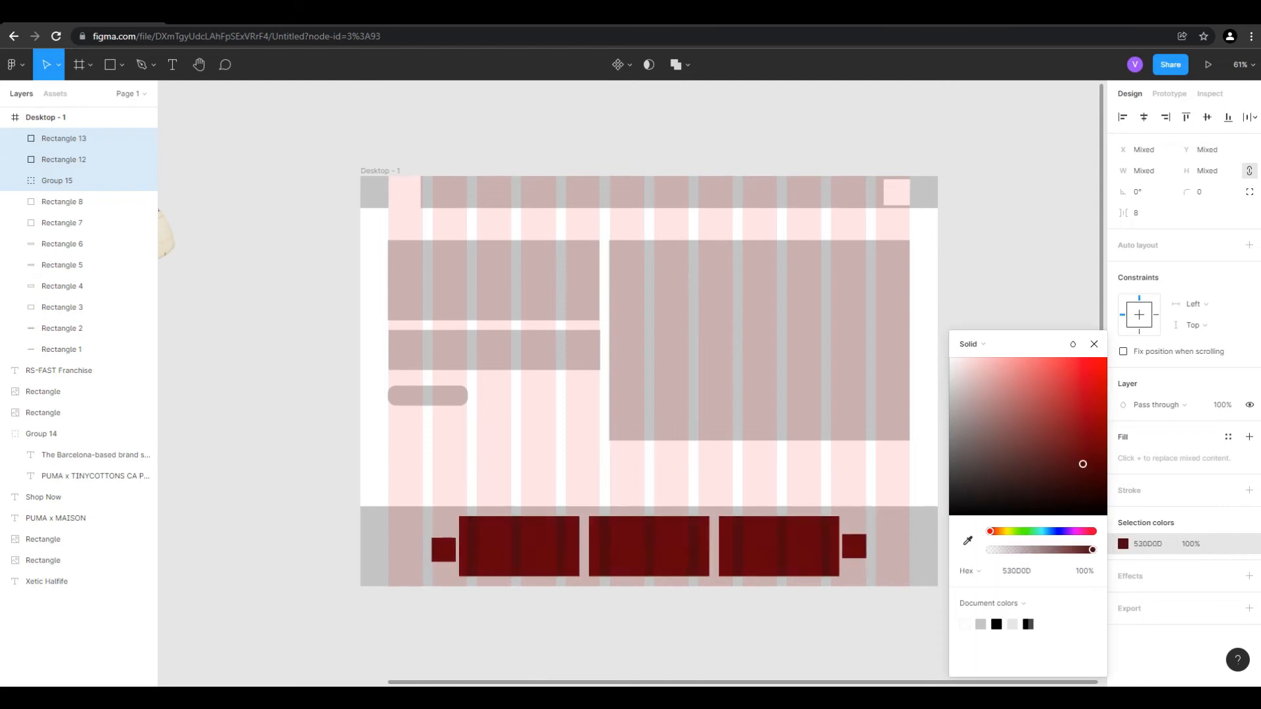
drag(1085, 463, 1024, 357)
Fill the two white header squares with the light red document colour used in the footer
click(896, 192)
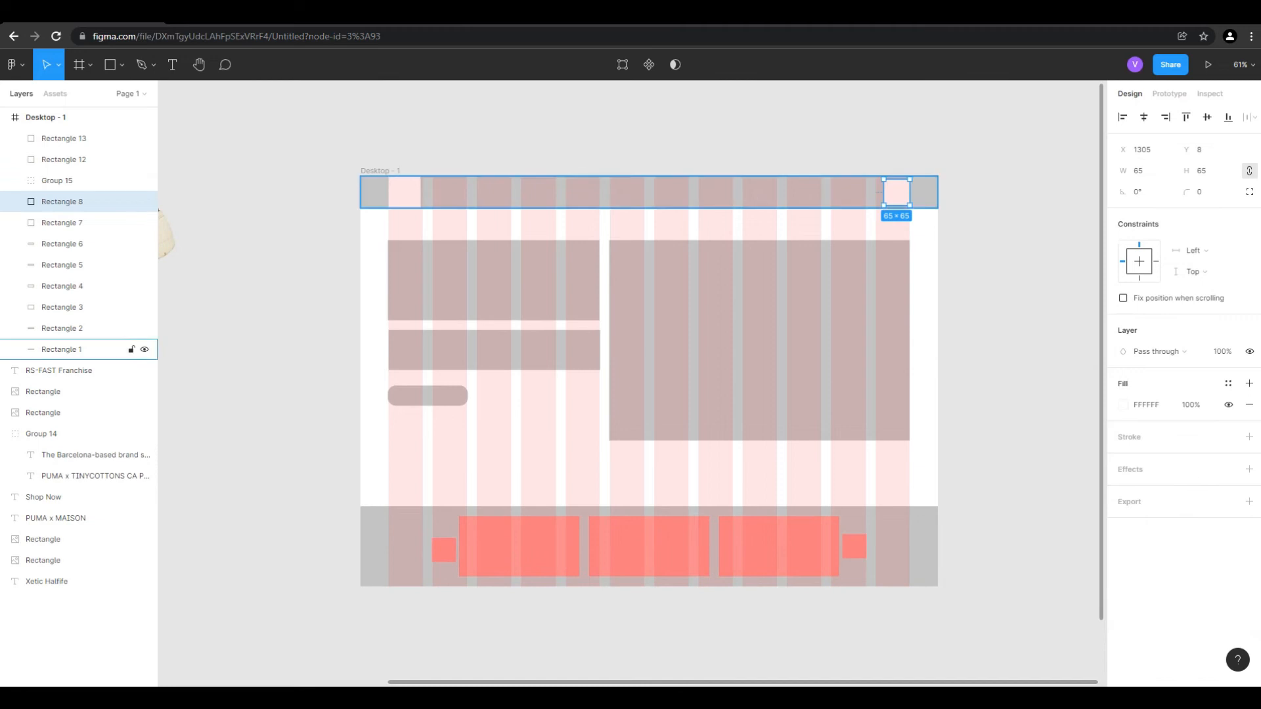
shift+click(404, 191)
click(1123, 457)
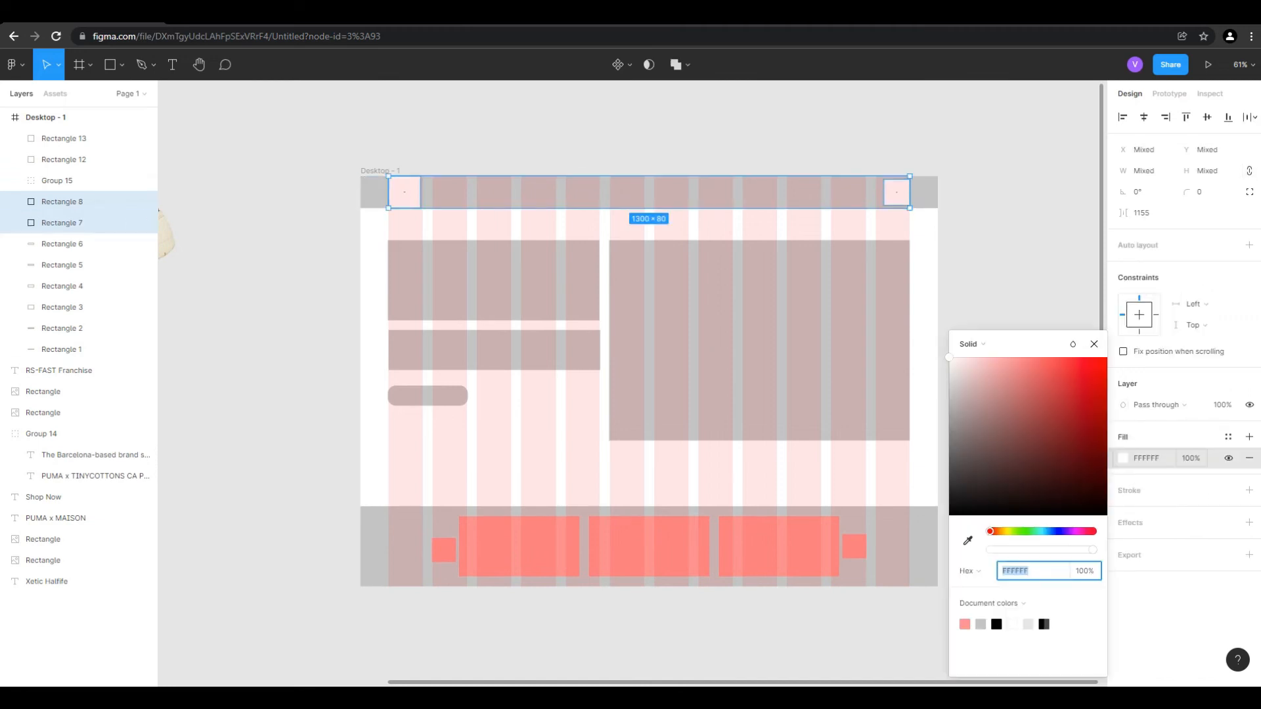
click(965, 624)
click(1011, 263)
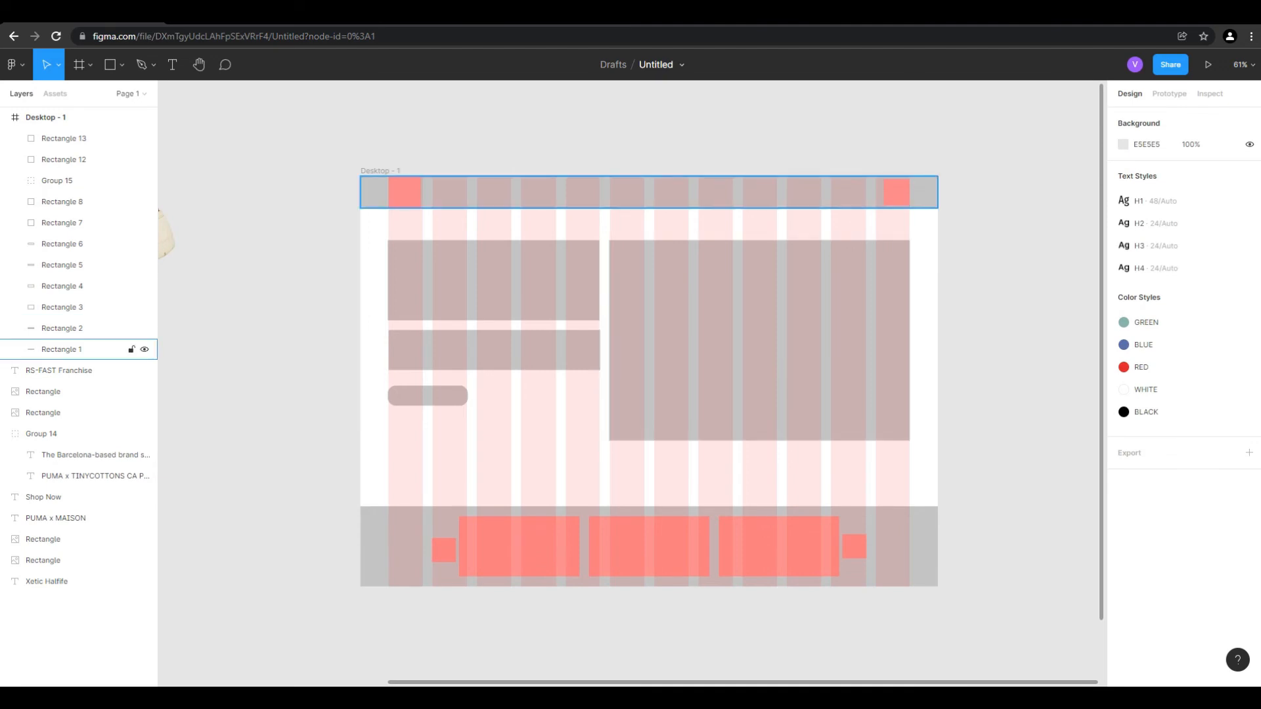
Try setting the width of the rounded button rectangle to 220
click(62, 244)
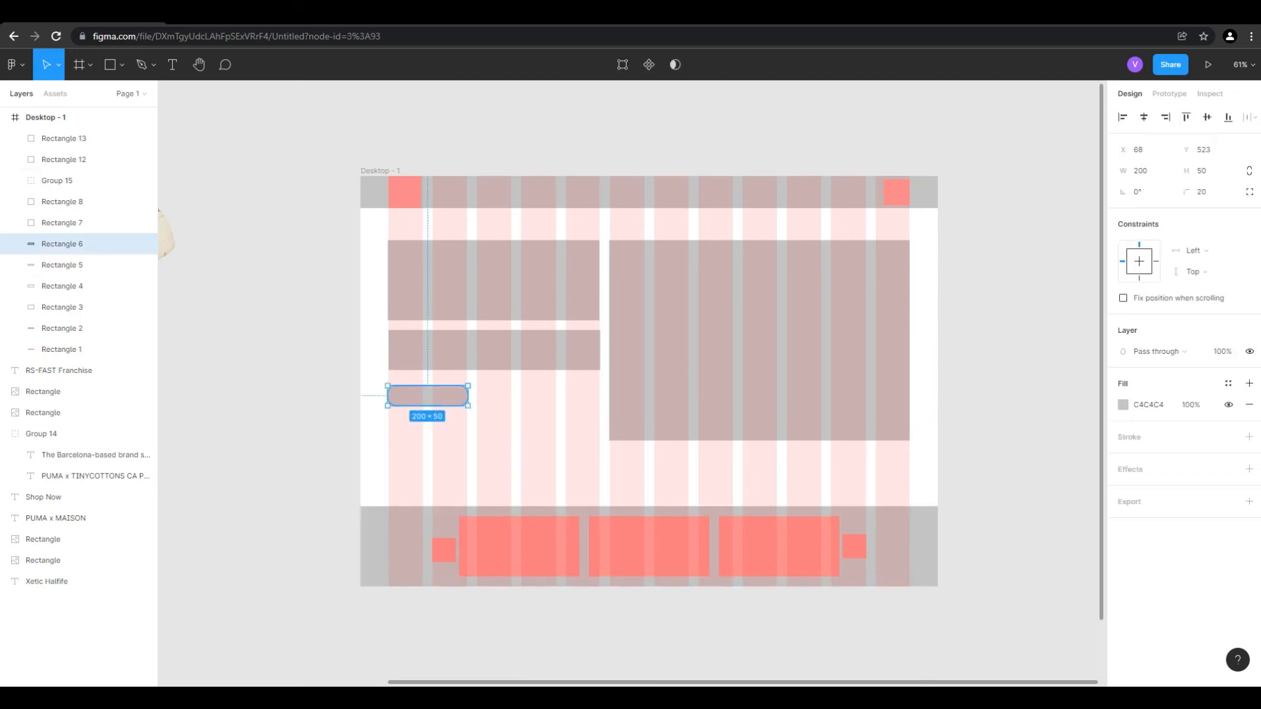
click(1141, 170)
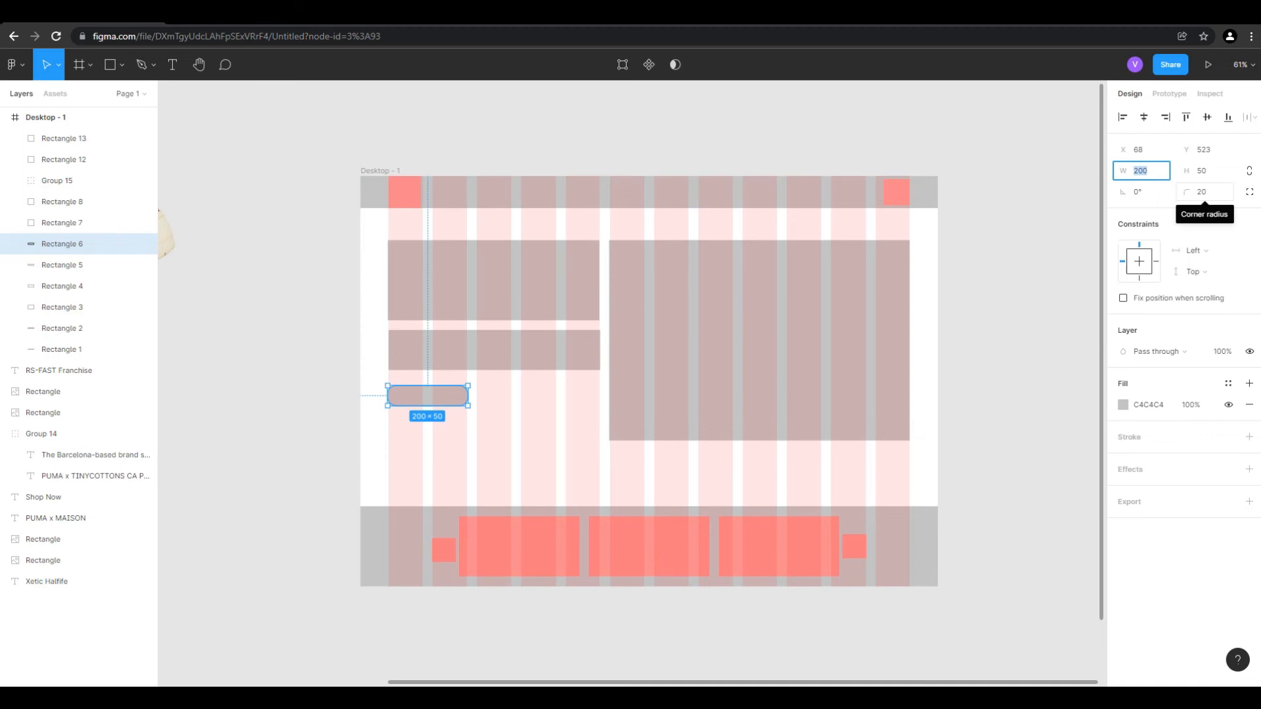
text(220)
key(Return)
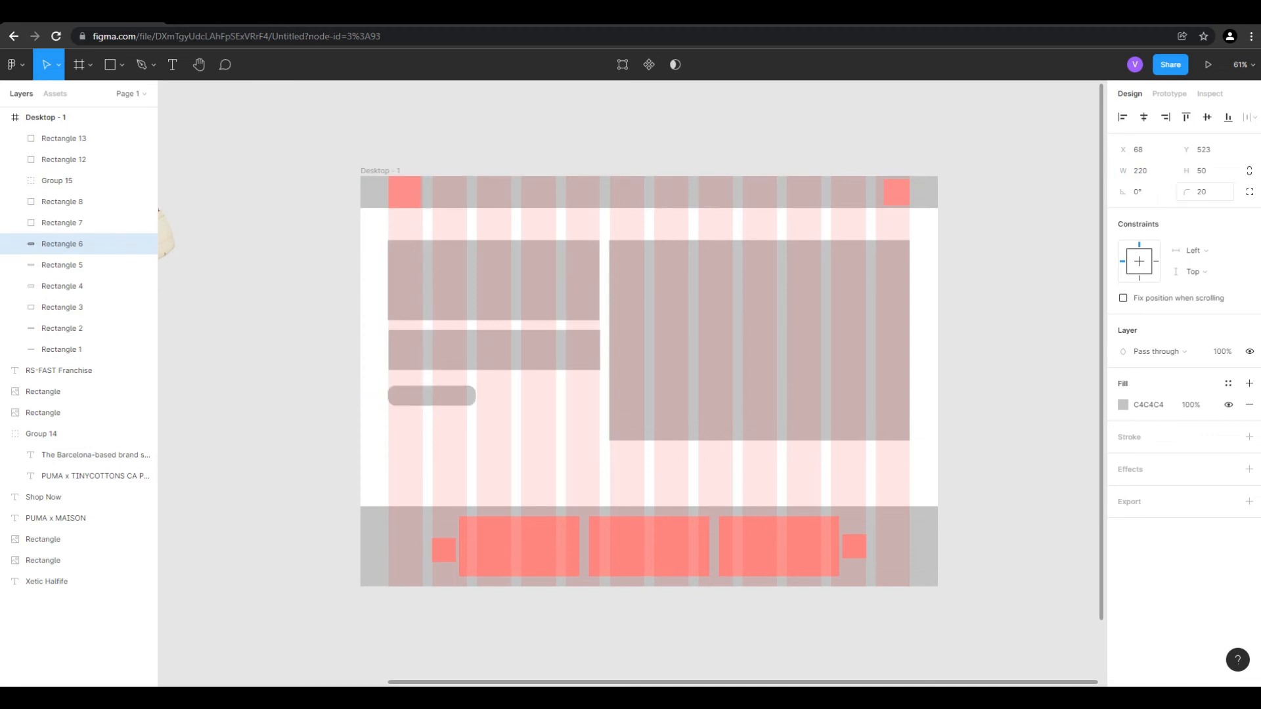
Try setting the height of the rounded button rectangle to 80 and undo it
click(1204, 170)
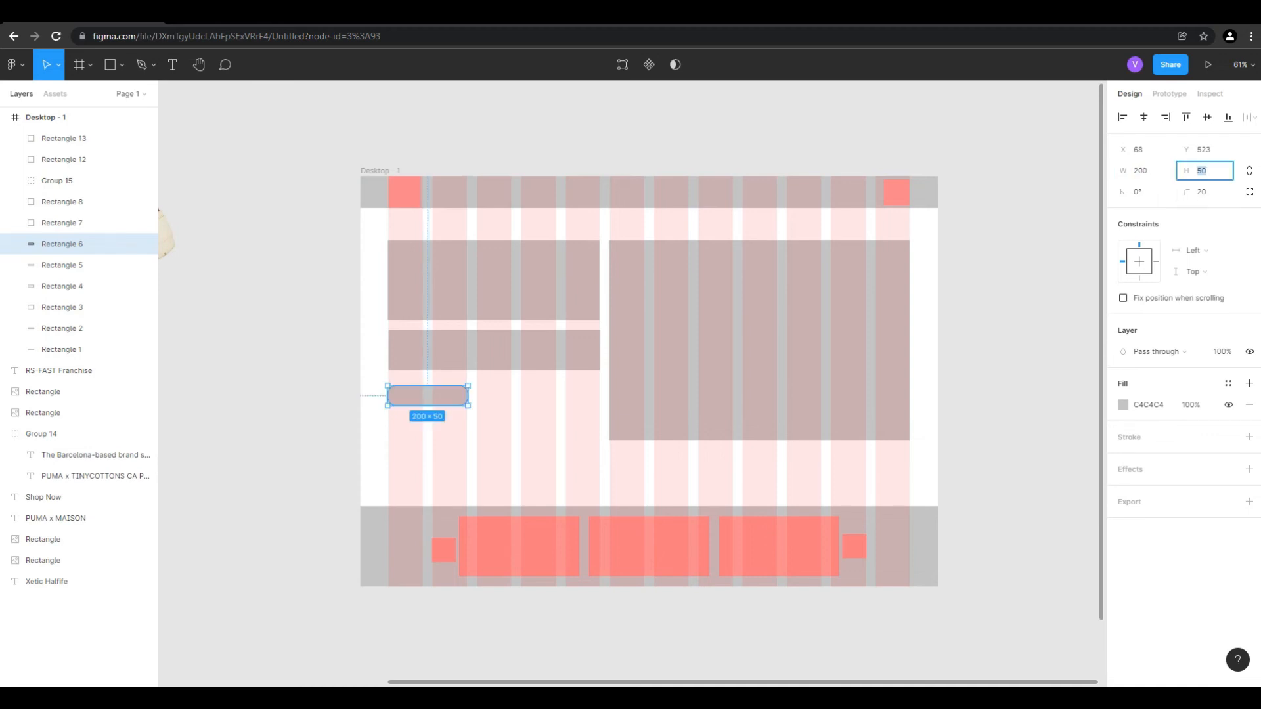
text(80)
key(Return)
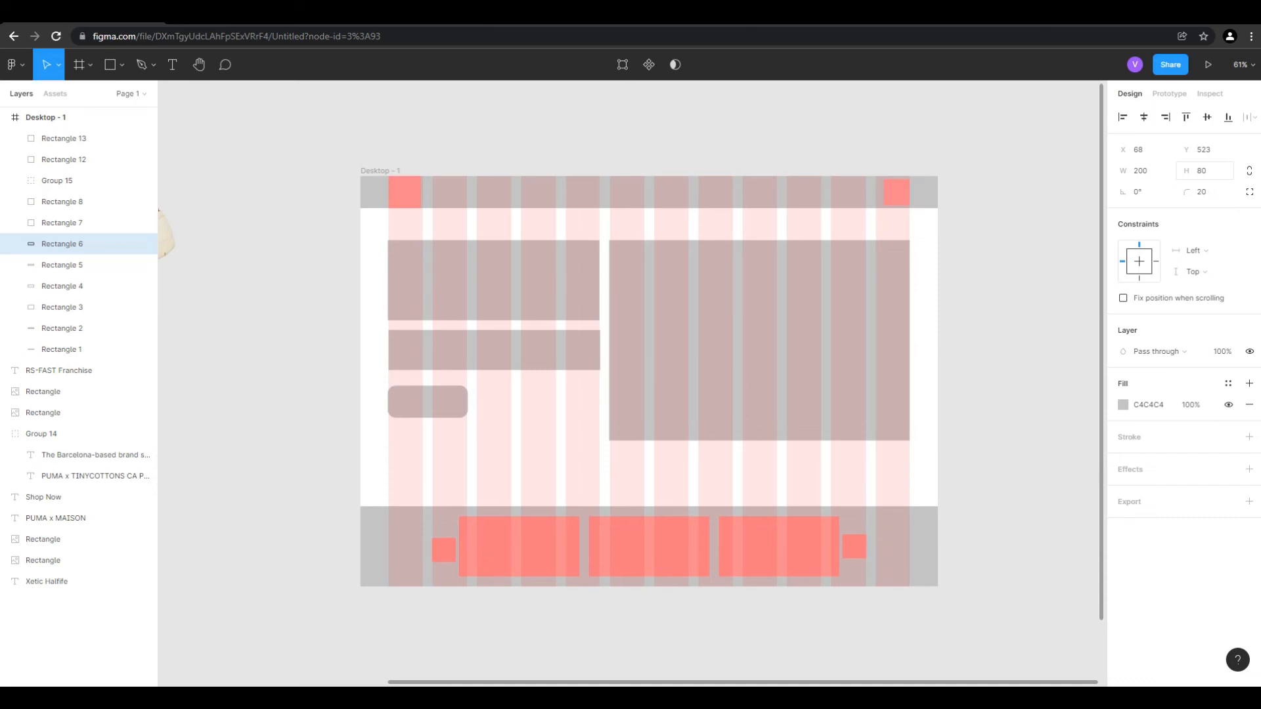
key(ctrl+z)
Set the height of the rounded button rectangle to 60
click(1204, 171)
text(6)
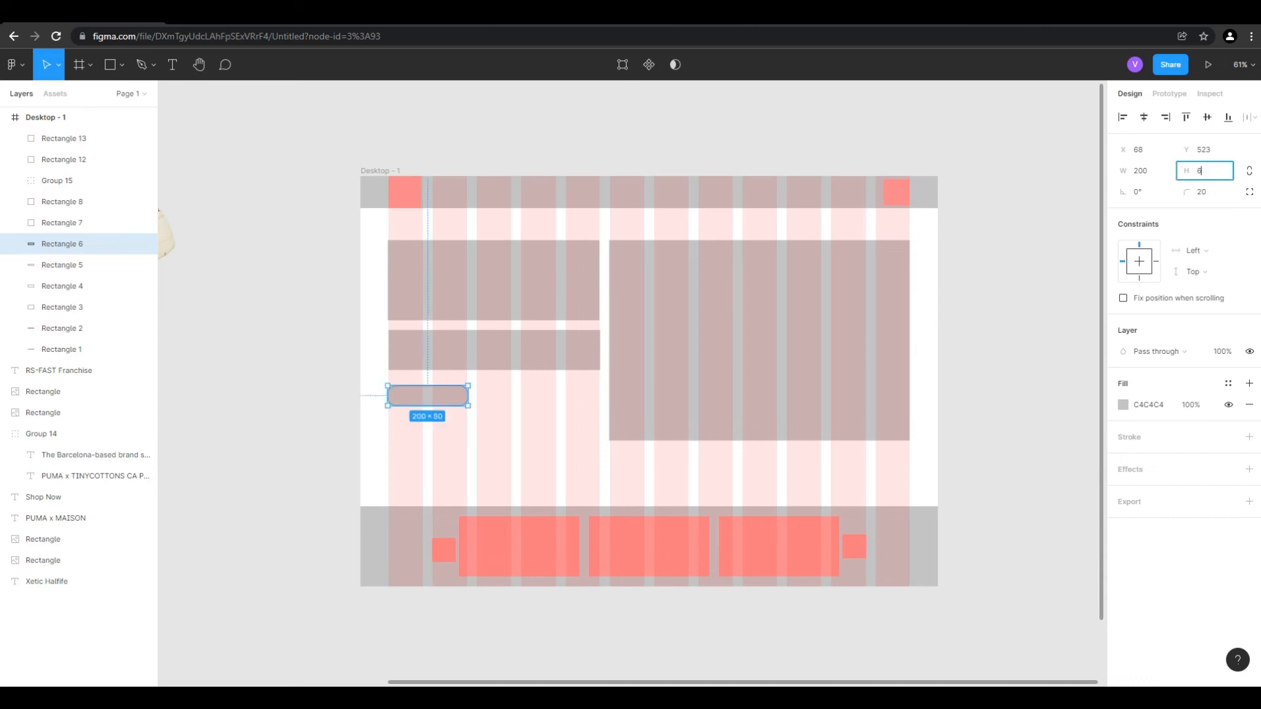
text(0)
key(Return)
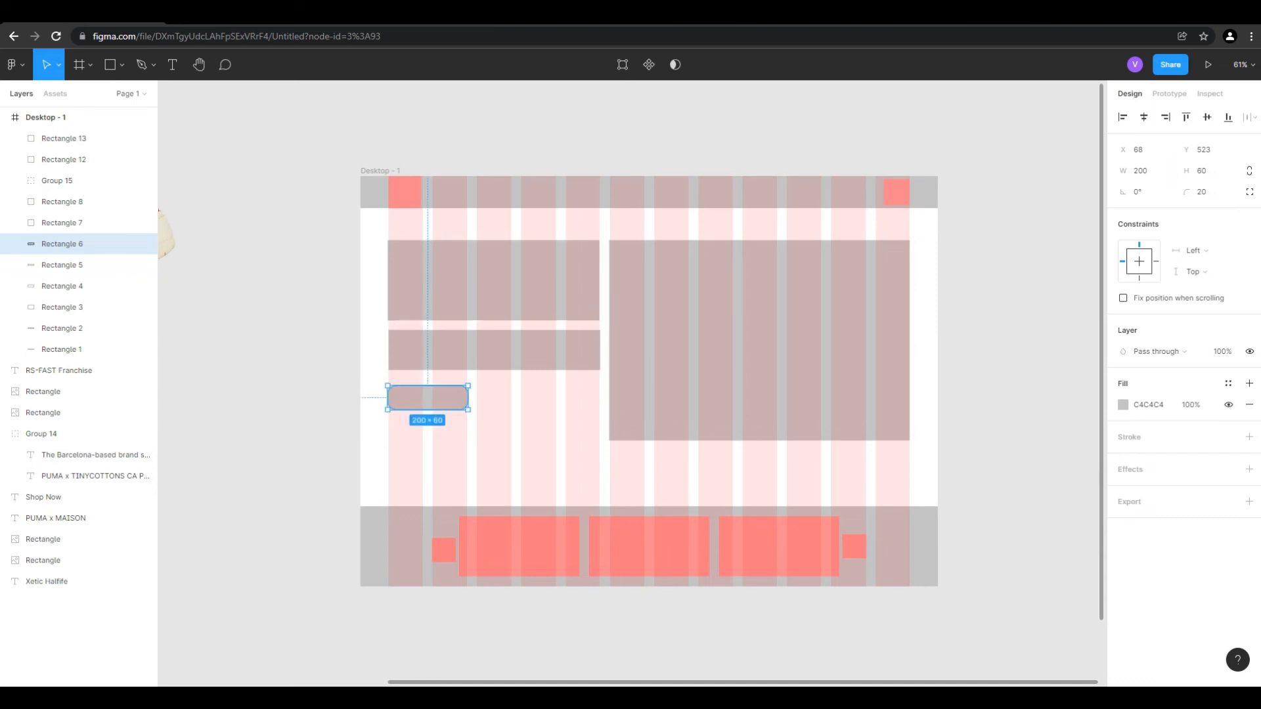
Widen the rounded button rectangle to 223 so it ends at the start of the third grid column
scroll(427, 397, up, 5)
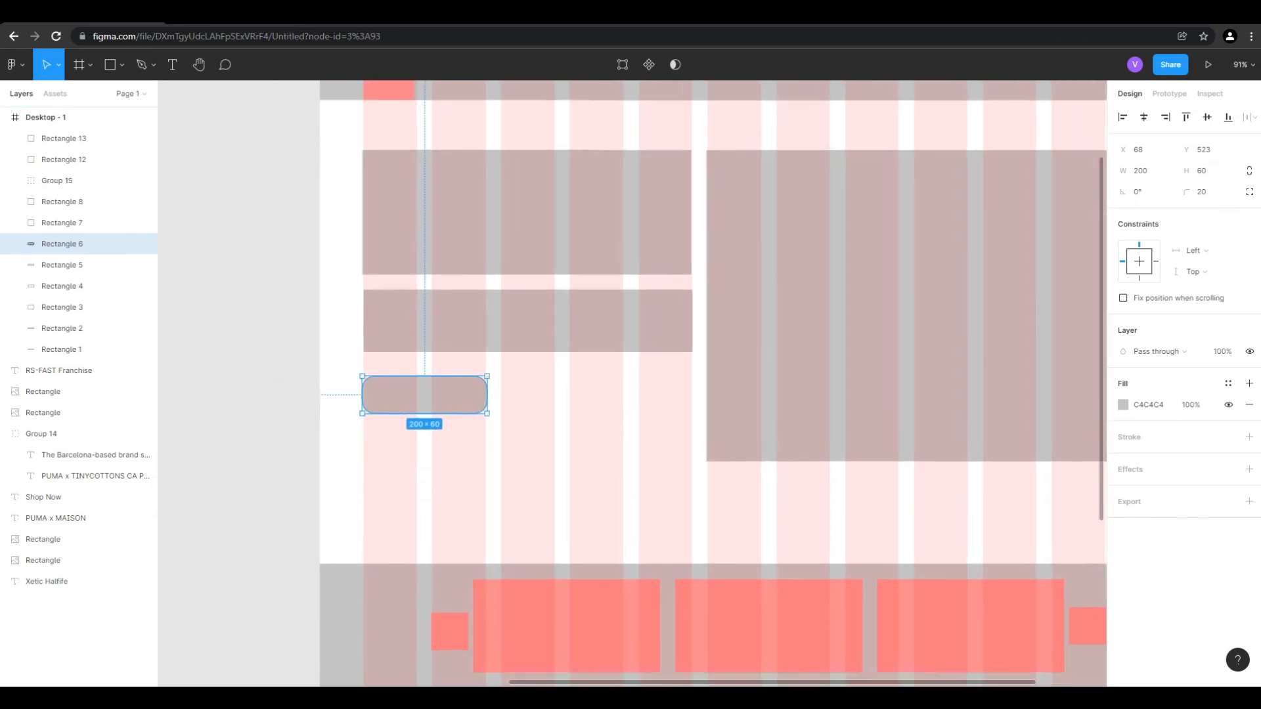
scroll(450, 404, up, 5)
drag(506, 388, 529, 387)
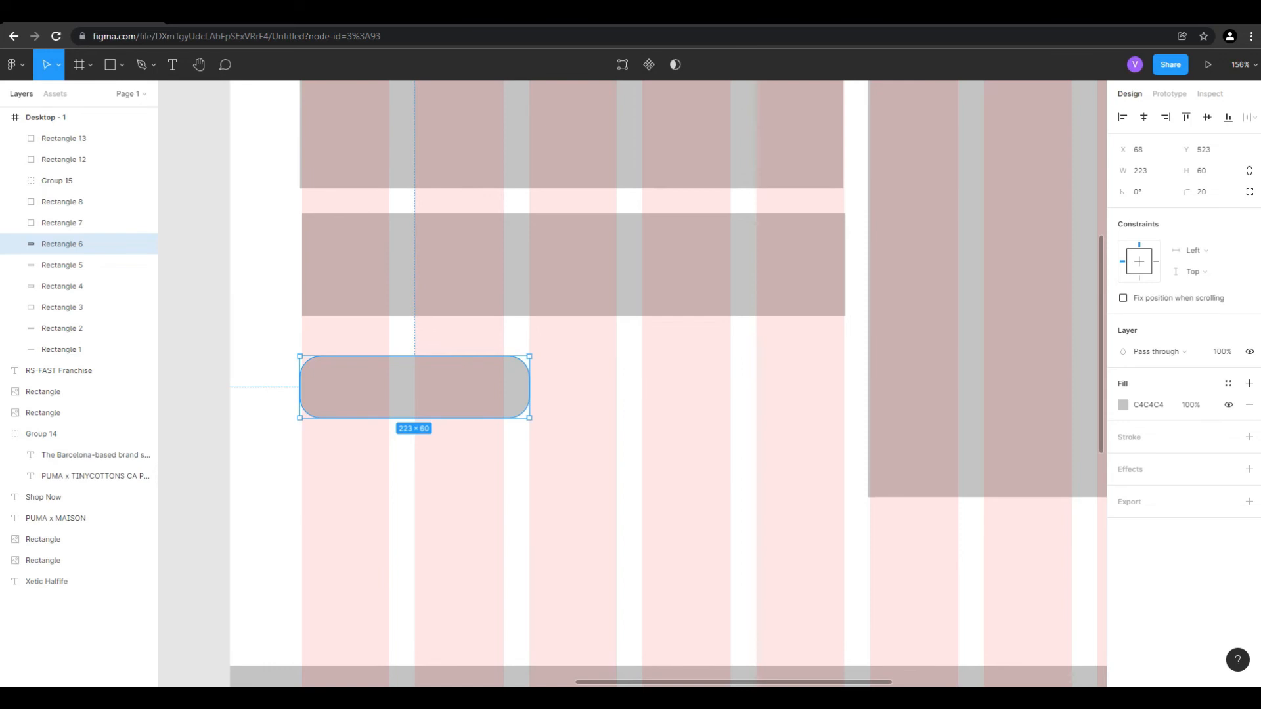
click(1147, 171)
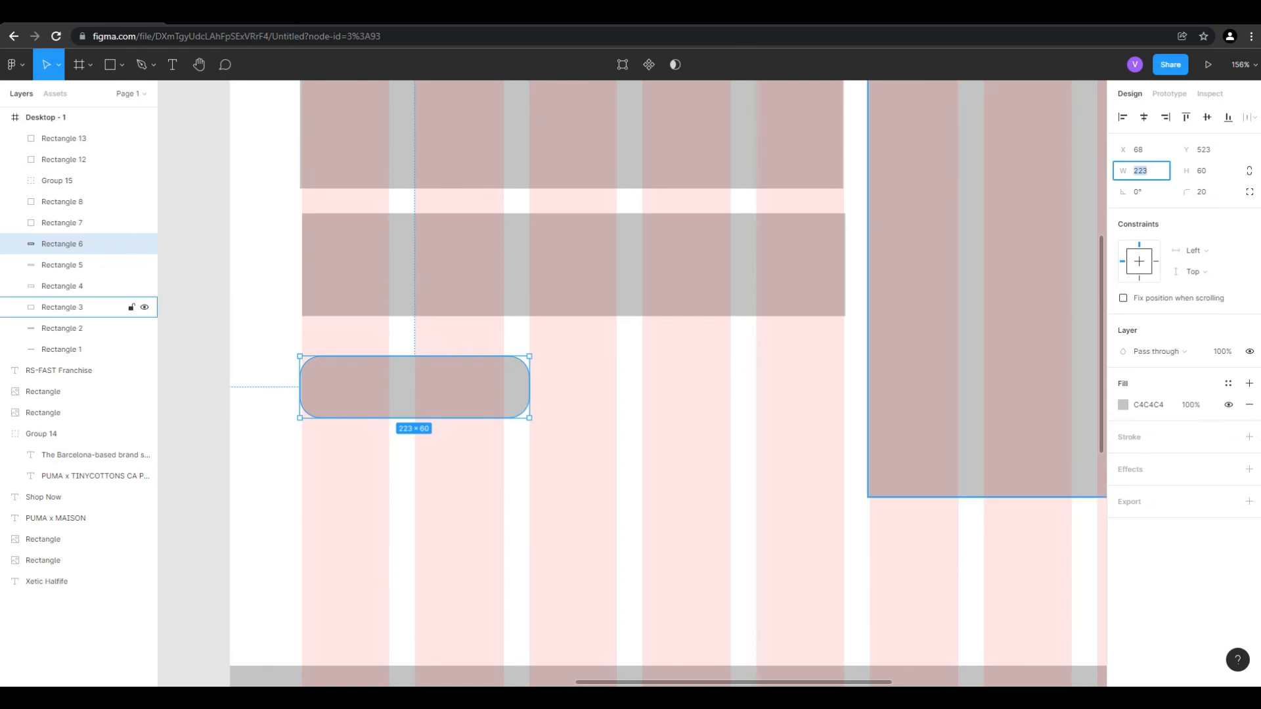
Round the button rectangle's corners to a radius of 30 and deselect it
scroll(405, 360, down, 6)
scroll(430, 375, up, 6)
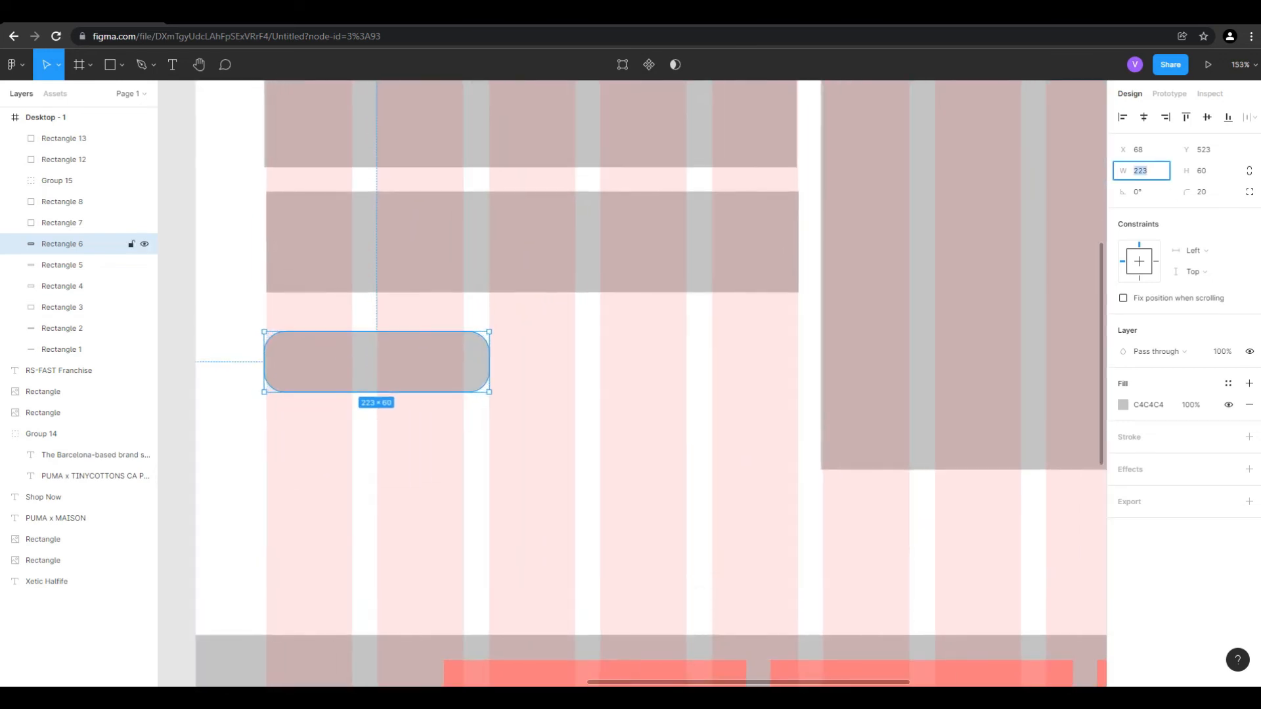
scroll(383, 369, up, 5)
drag(540, 337, 522, 355)
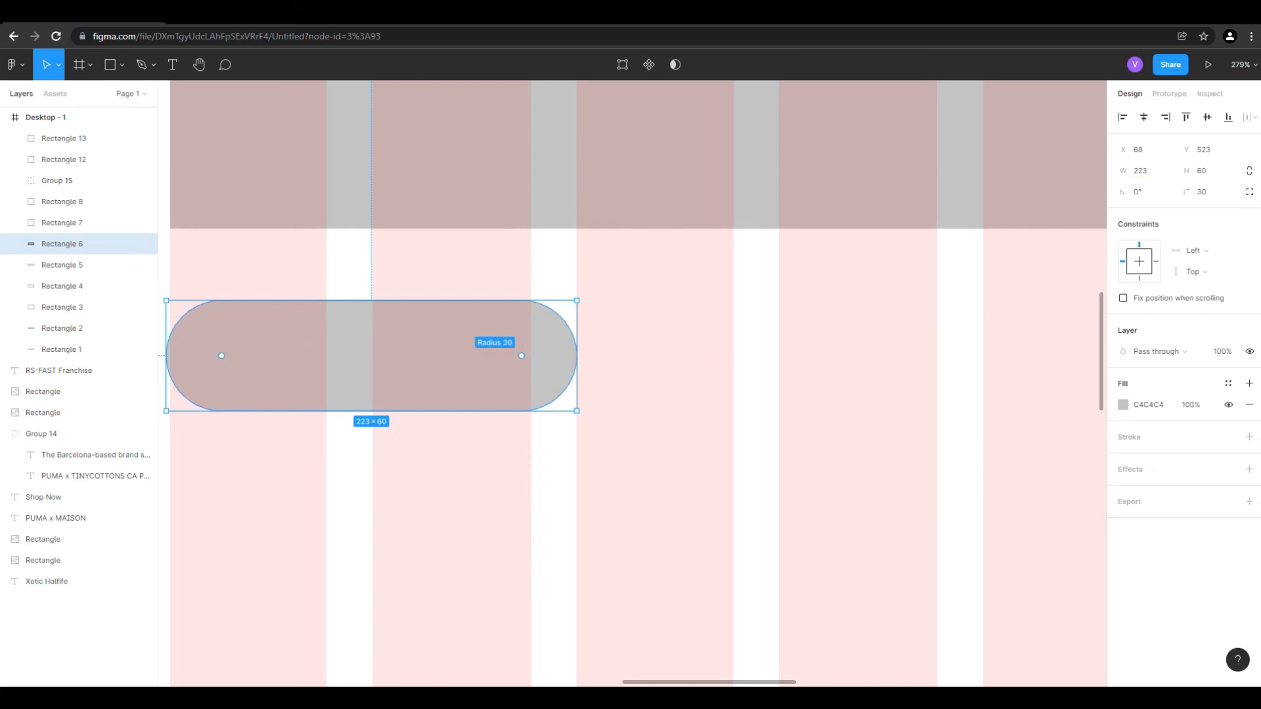
scroll(522, 325, down, 5)
click(222, 420)
scroll(222, 421, down, 6)
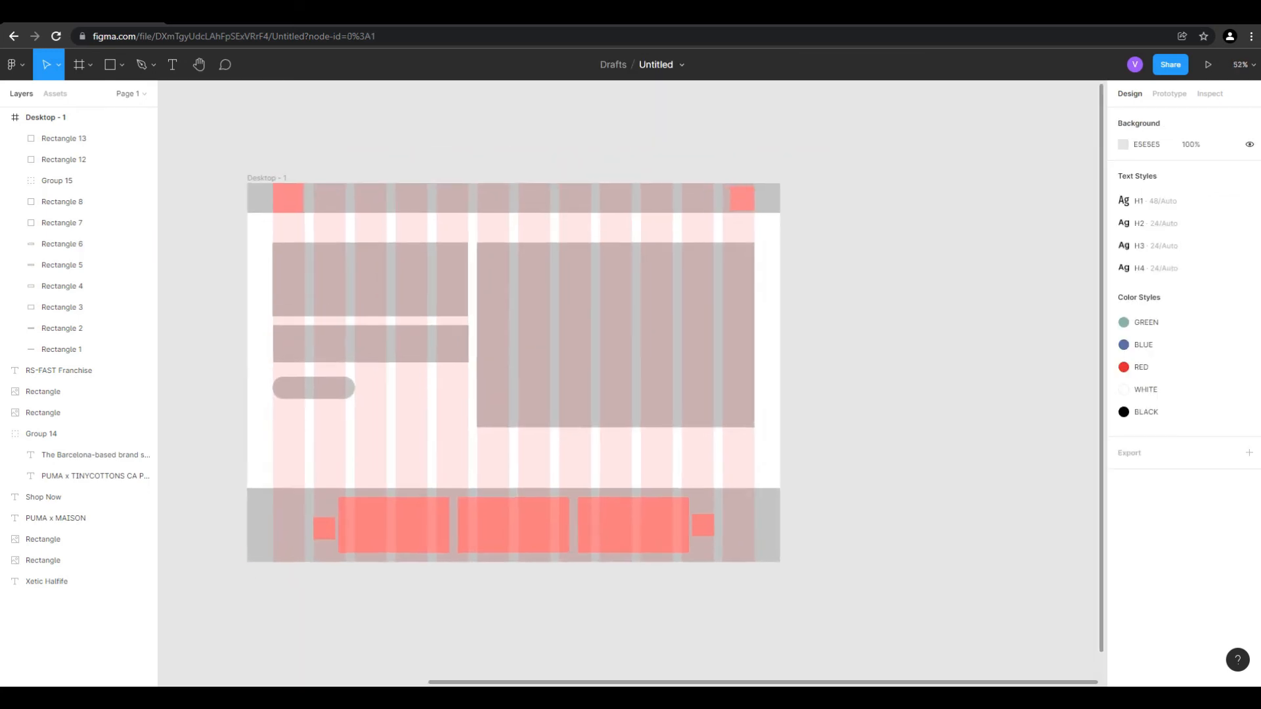
scroll(348, 385, up, 2)
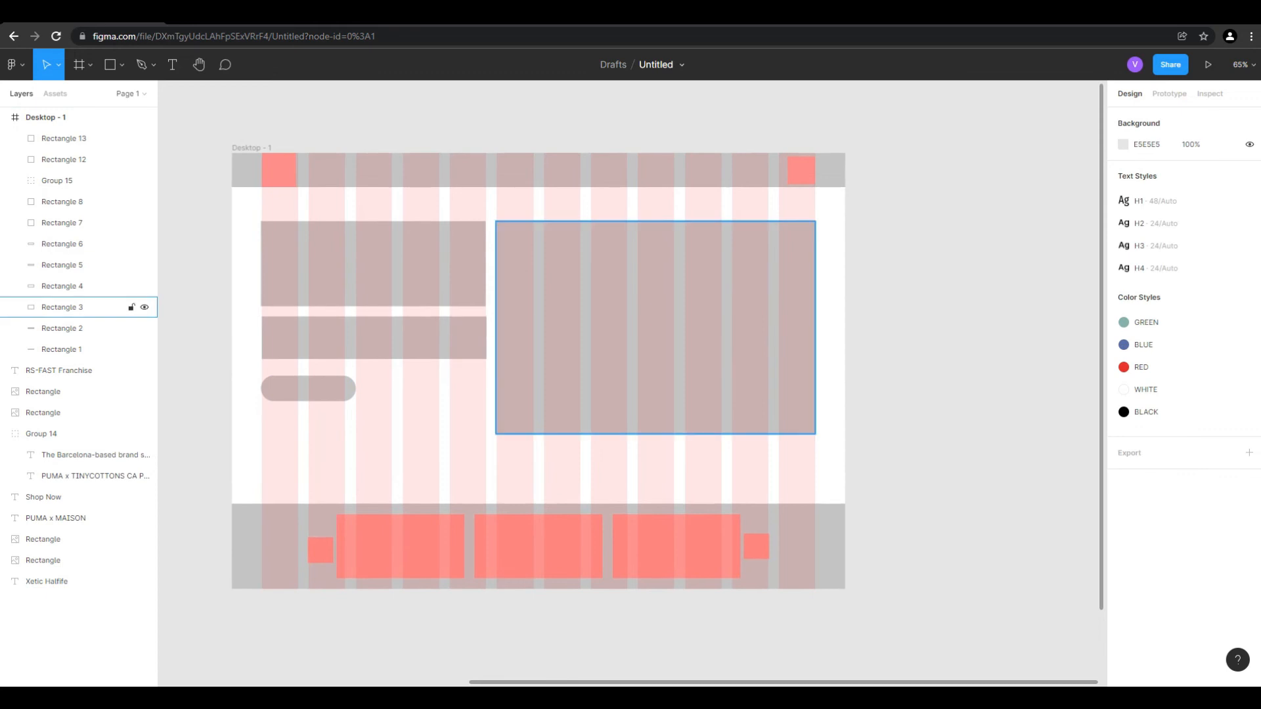
key(r)
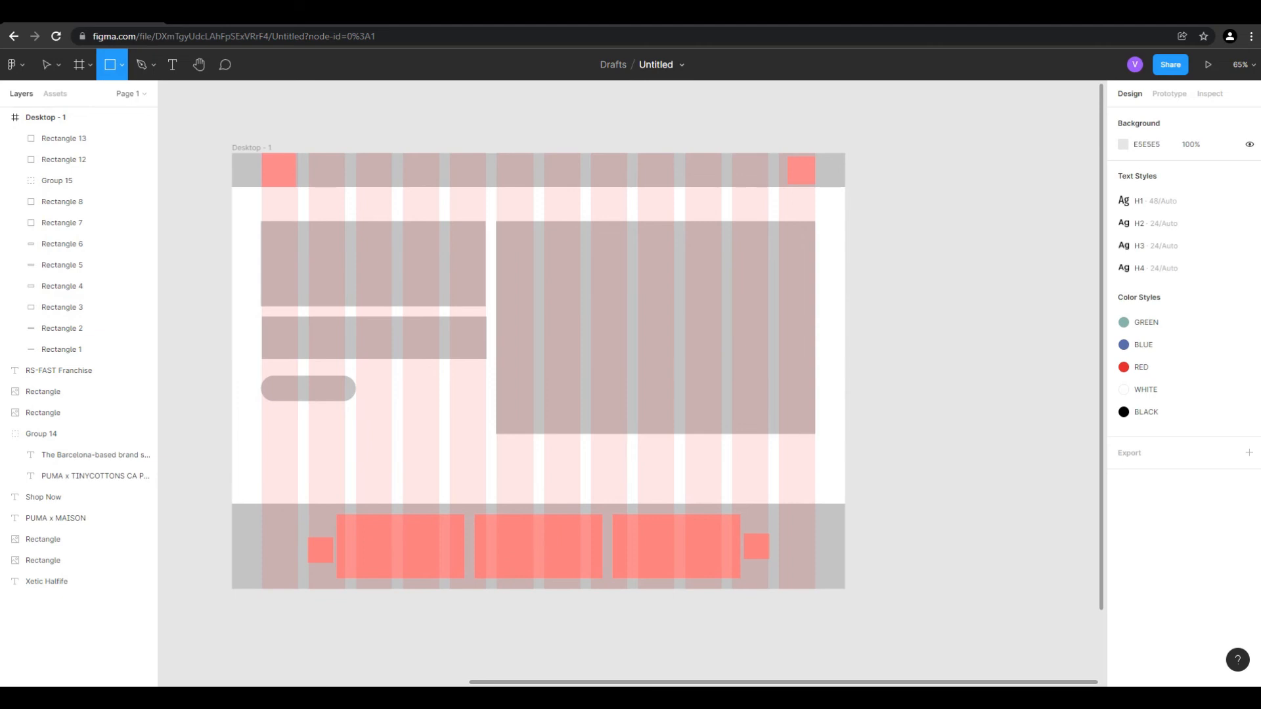
scroll(782, 478, up, 5)
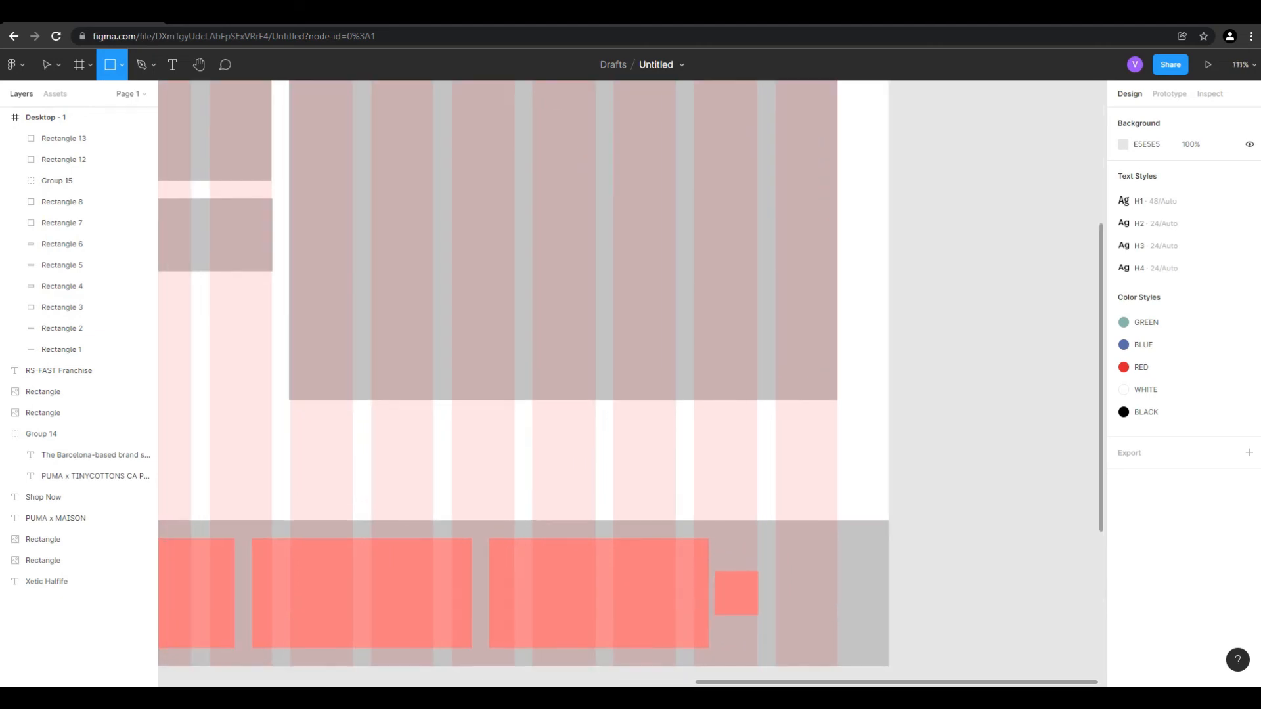
scroll(632, 383, up, 4)
scroll(631, 384, down, 4)
scroll(632, 384, up, 2)
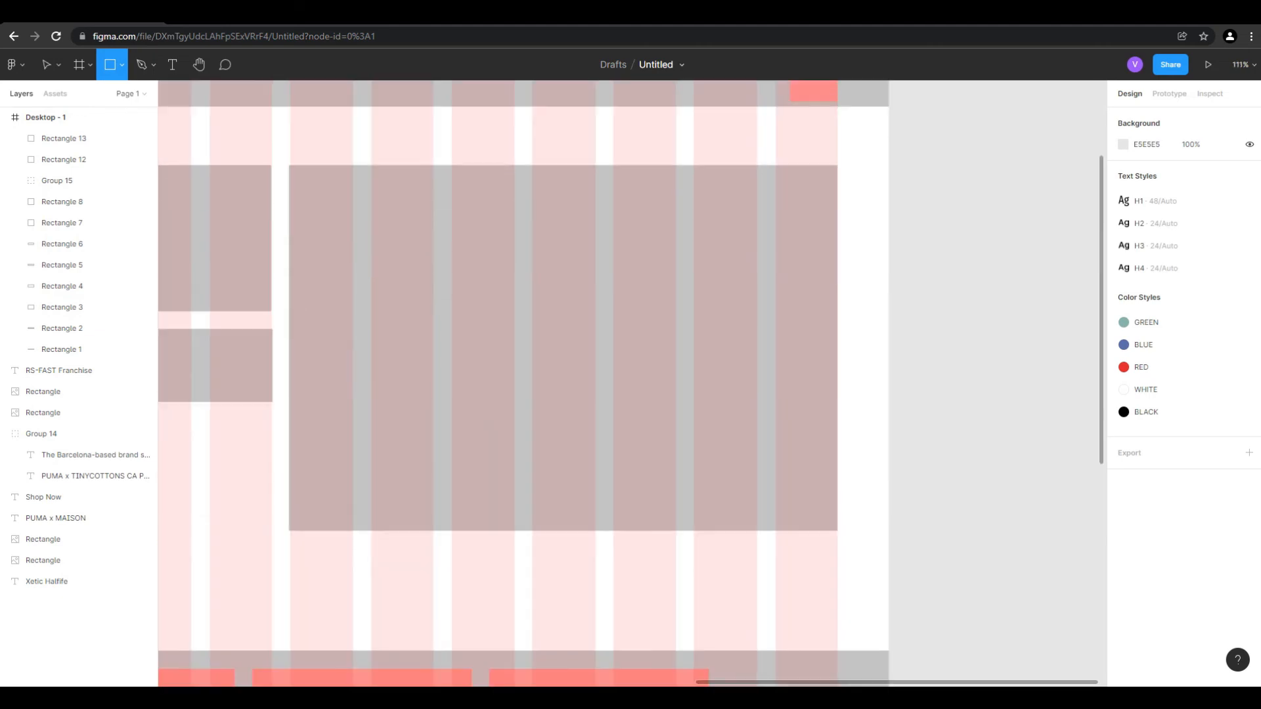
scroll(948, 442, down, 5)
click(59, 65)
click(60, 97)
scroll(363, 177, down, 5)
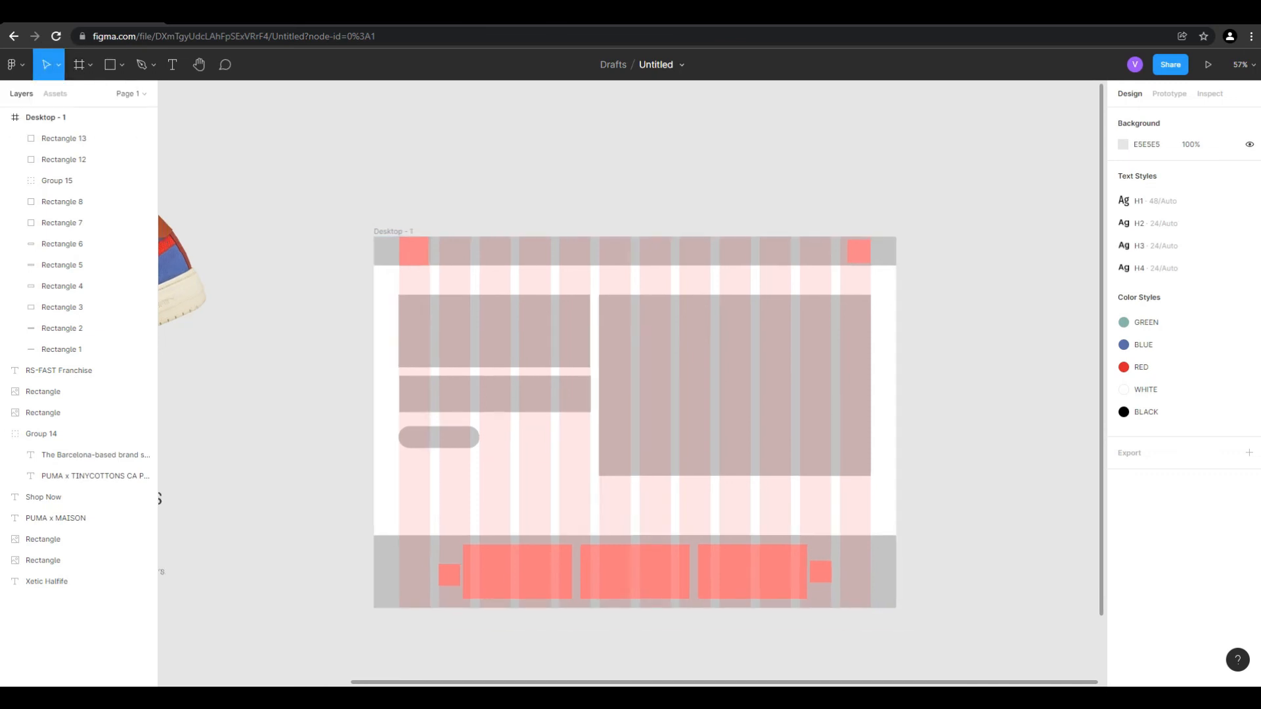
scroll(486, 246, up, 5)
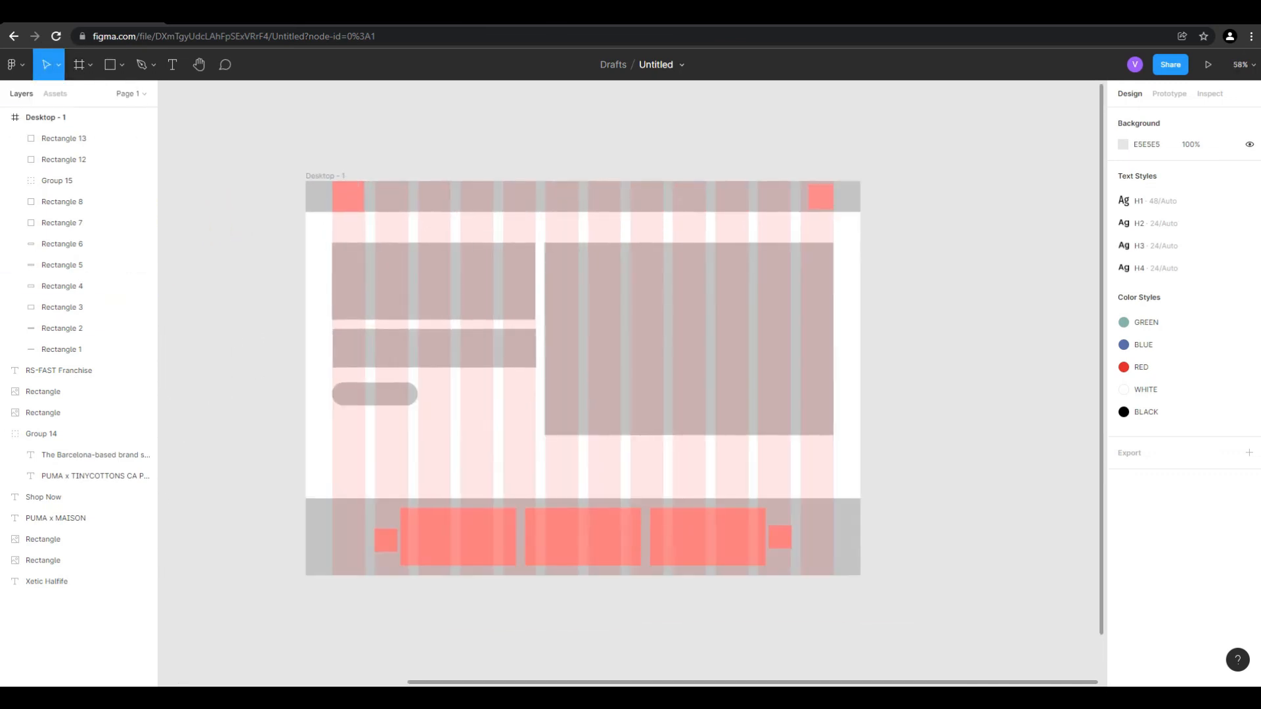
scroll(339, 178, up, 1)
scroll(788, 273, down, 5)
scroll(644, 273, up, 3)
scroll(755, 272, down, 1)
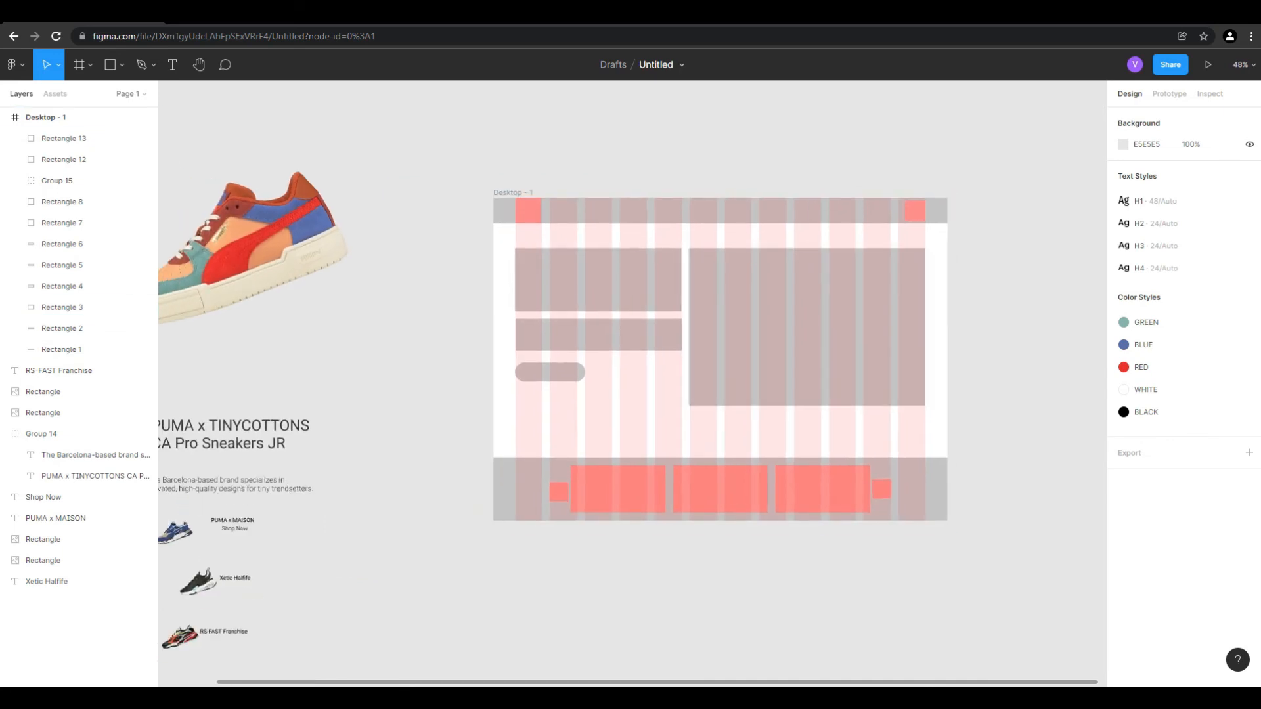
scroll(1047, 302, up, 3)
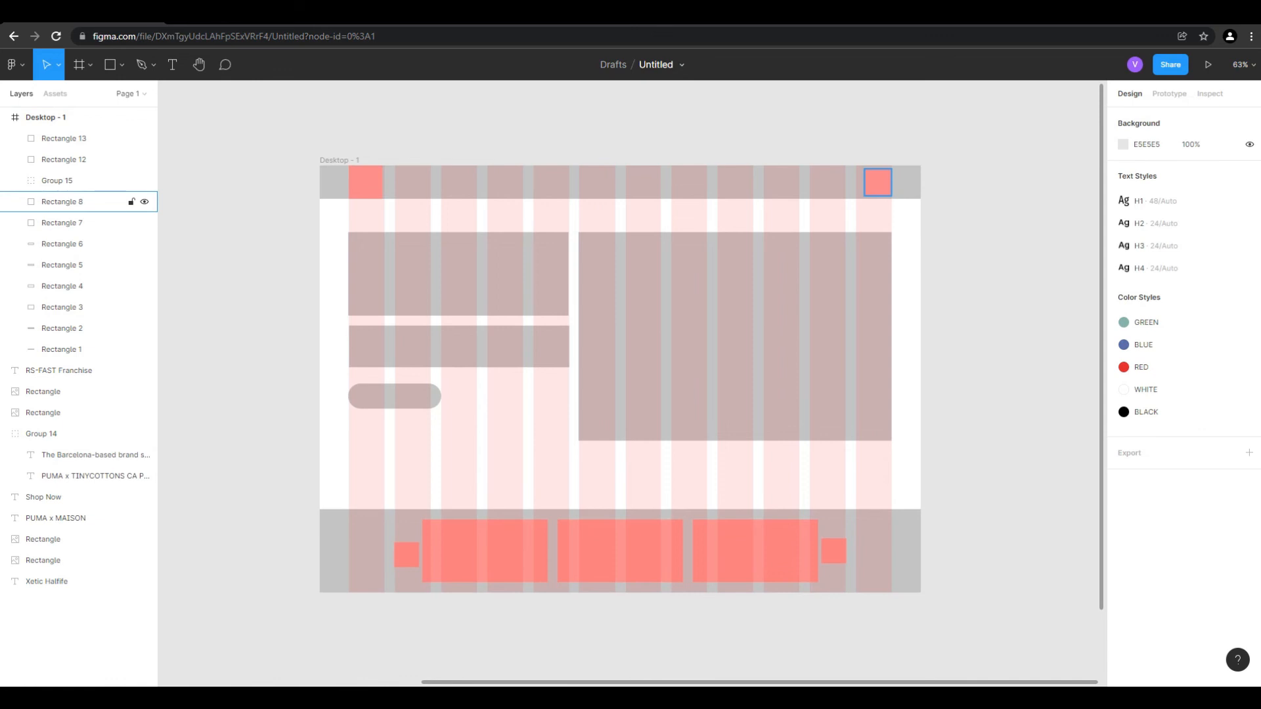
Group the header bar rectangle with its two light red squares
click(877, 183)
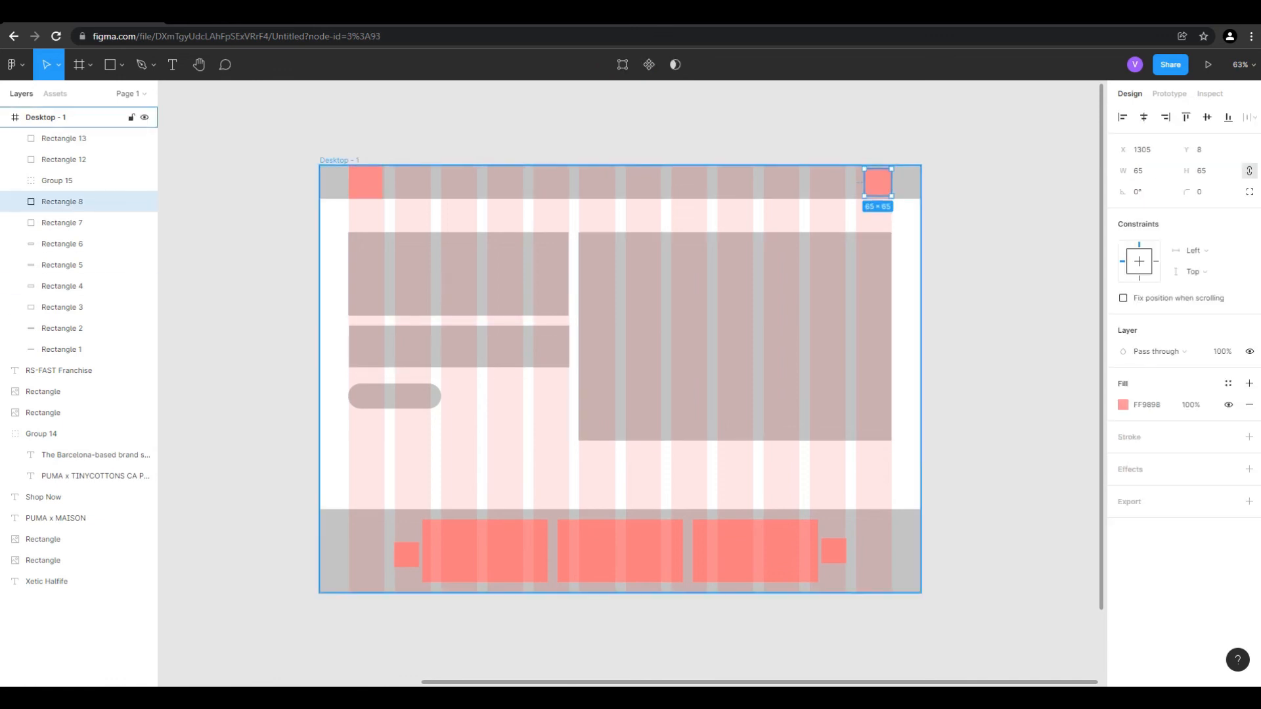
click(339, 160)
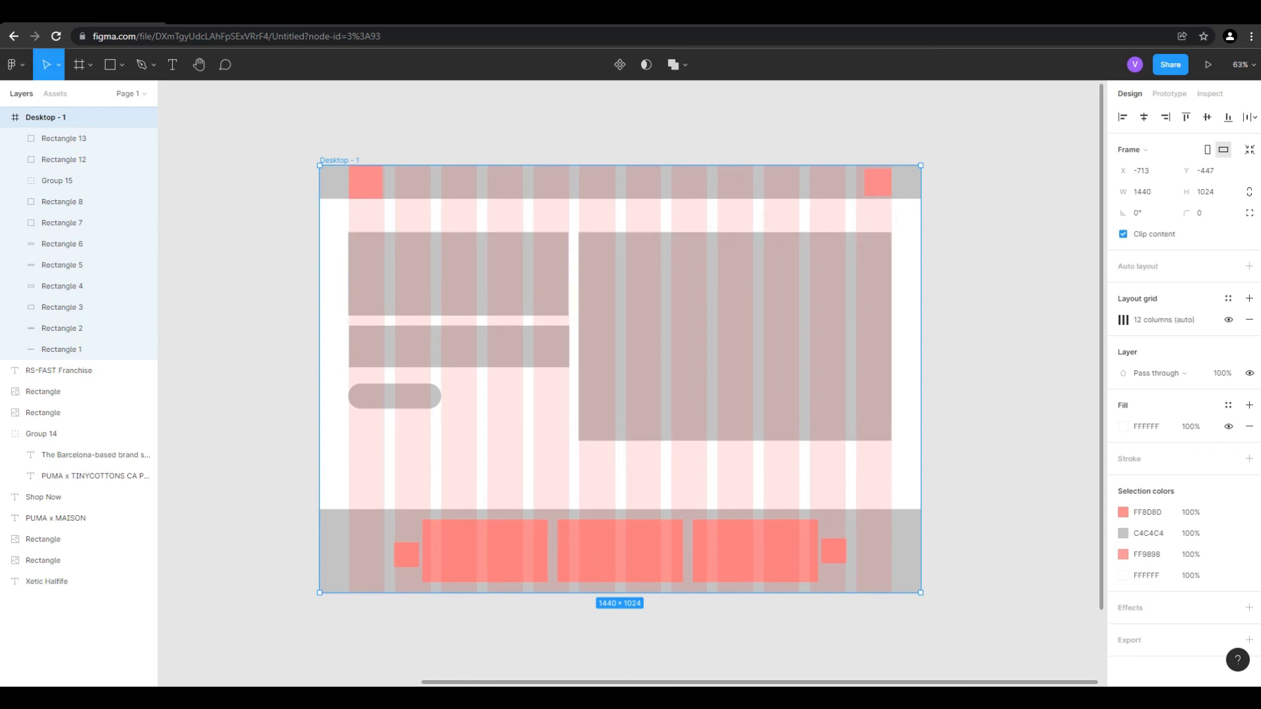
click(63, 286)
click(62, 202)
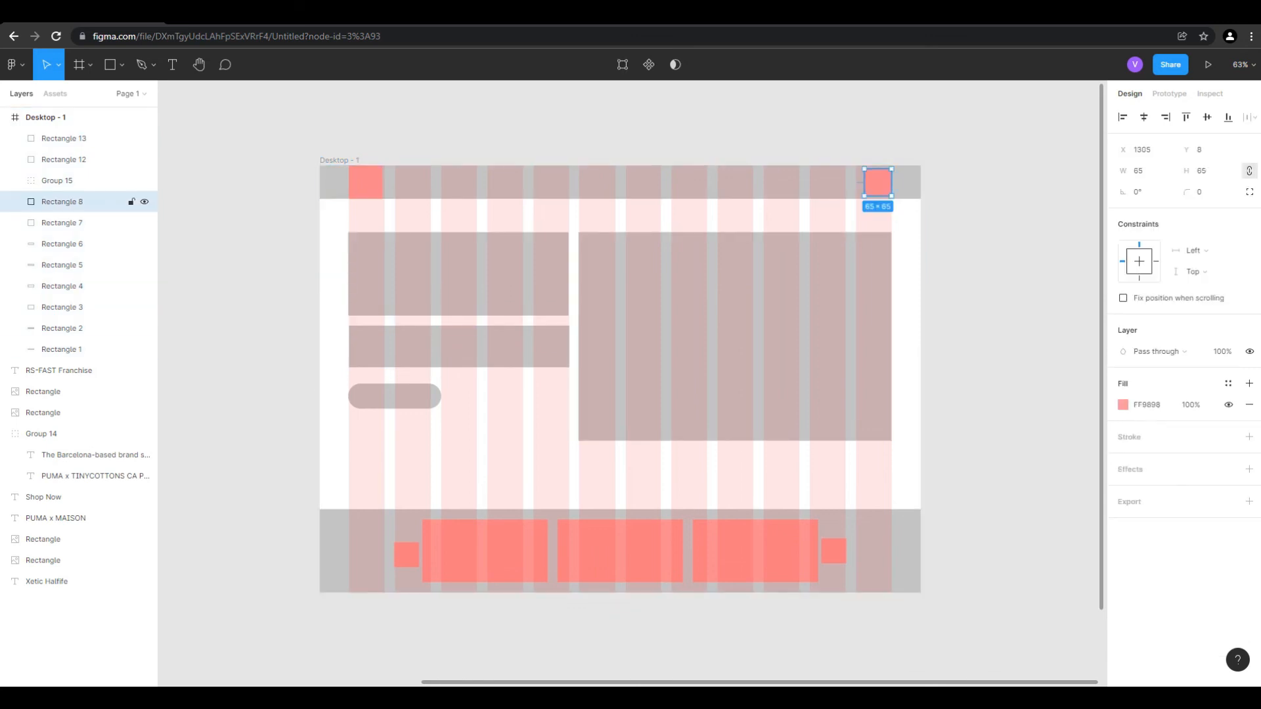
shift+click(62, 223)
shift+click(62, 349)
right_click(458, 188)
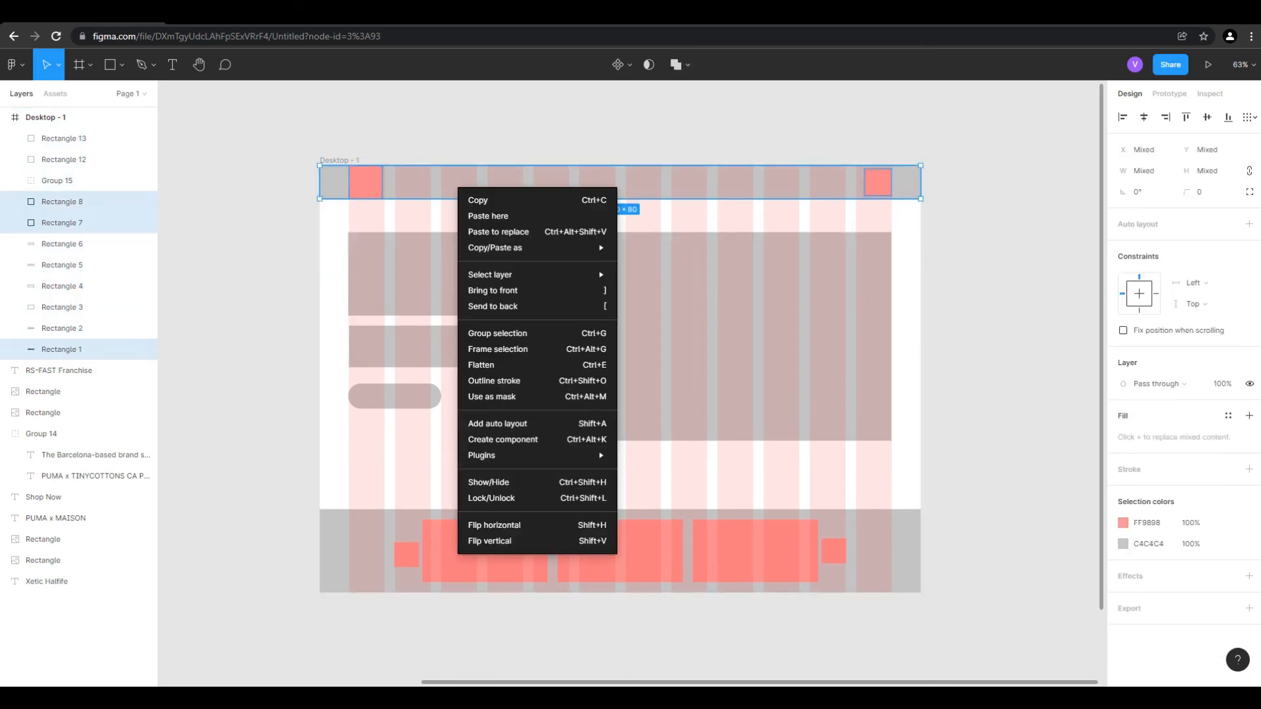
click(497, 333)
Group the footer bar, the three-rectangle group and its two flanking squares, and clear the selection
click(56, 181)
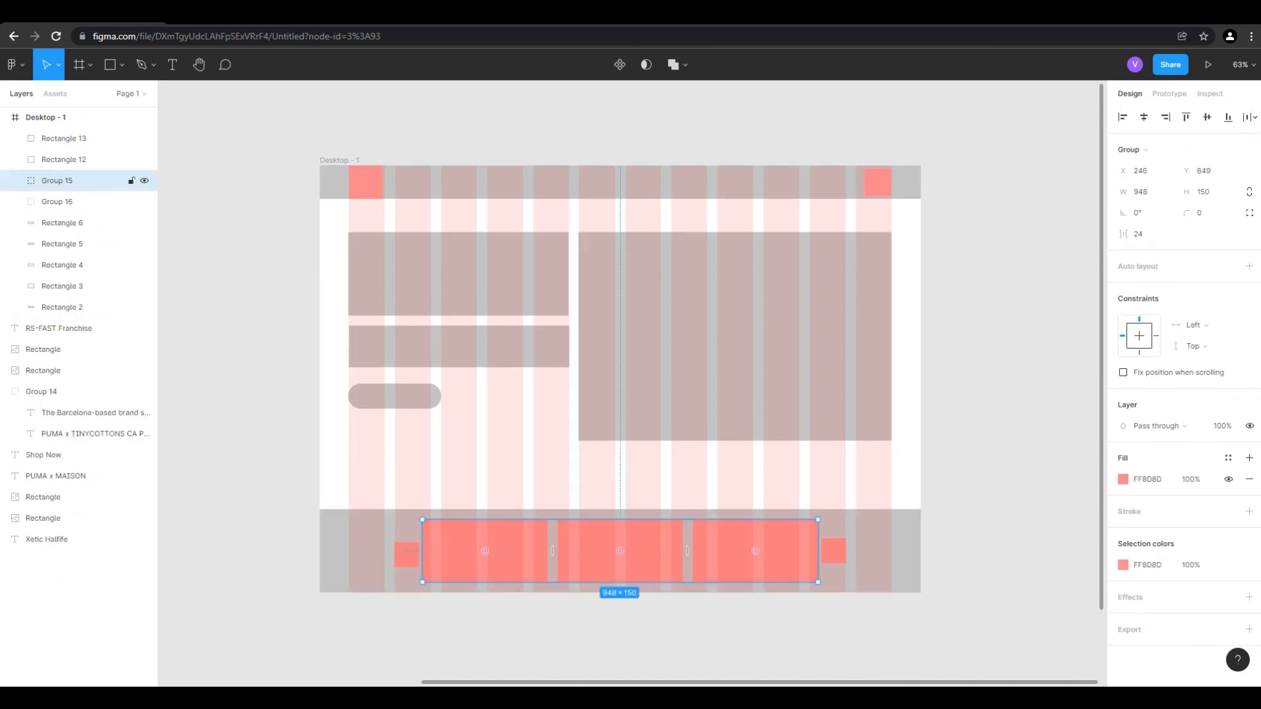
shift+click(63, 160)
shift+click(63, 137)
shift+click(62, 307)
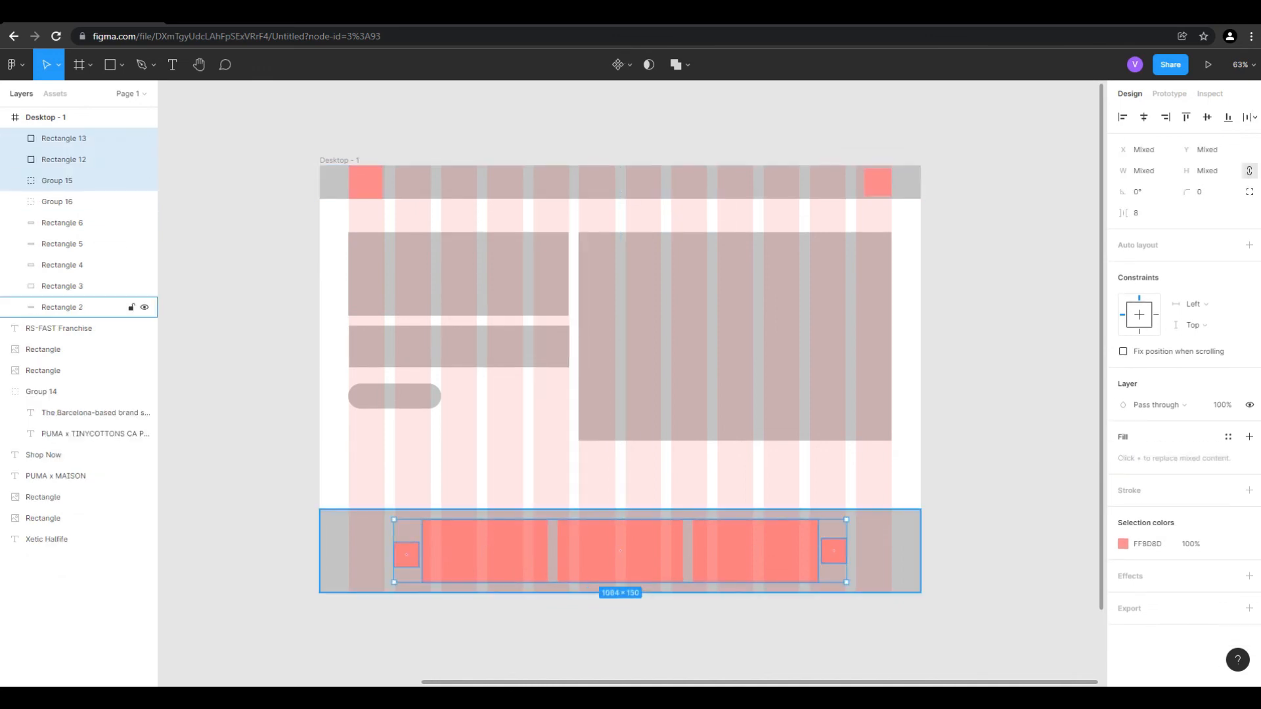
right_click(898, 299)
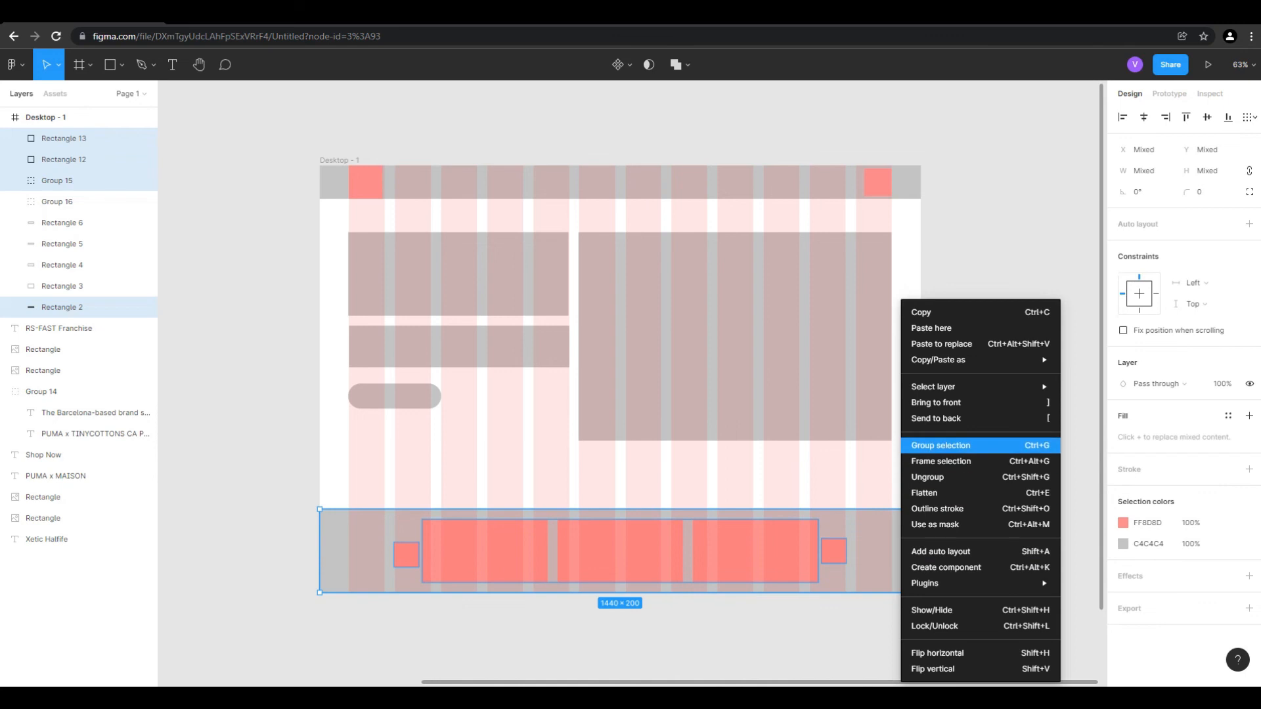
click(919, 441)
click(952, 453)
scroll(515, 574, up, 6)
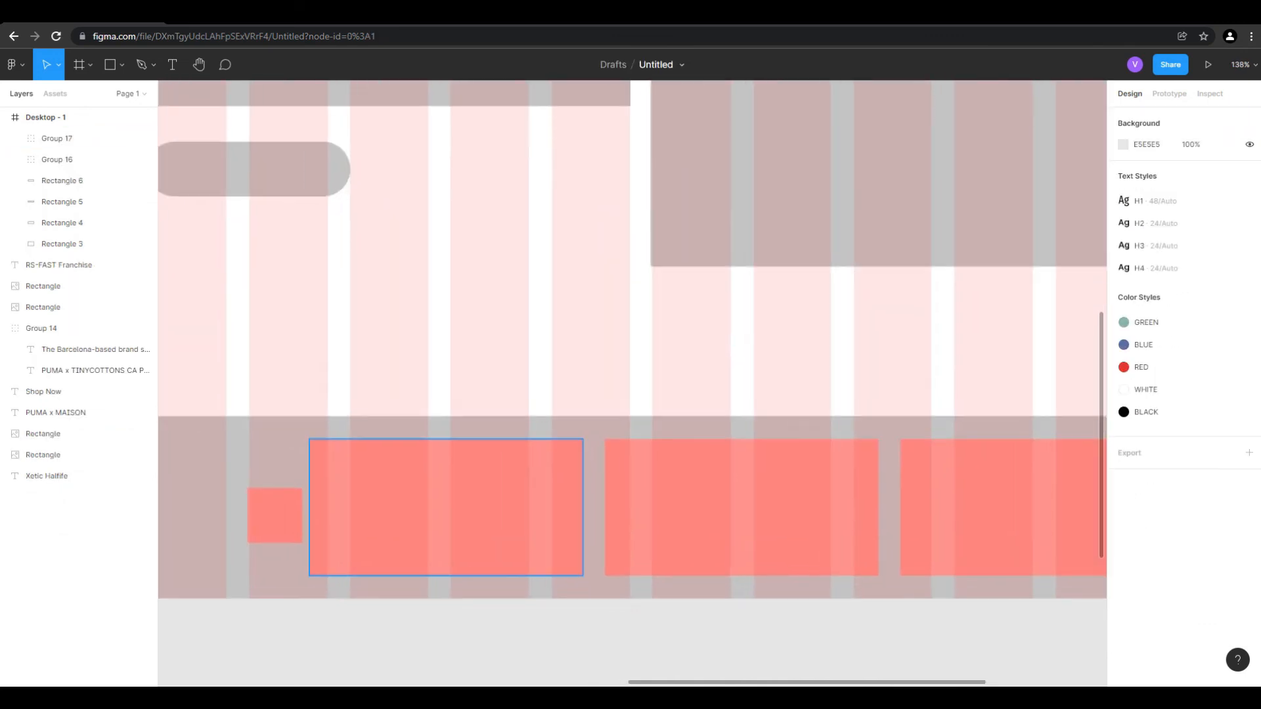
scroll(525, 563, down, 5)
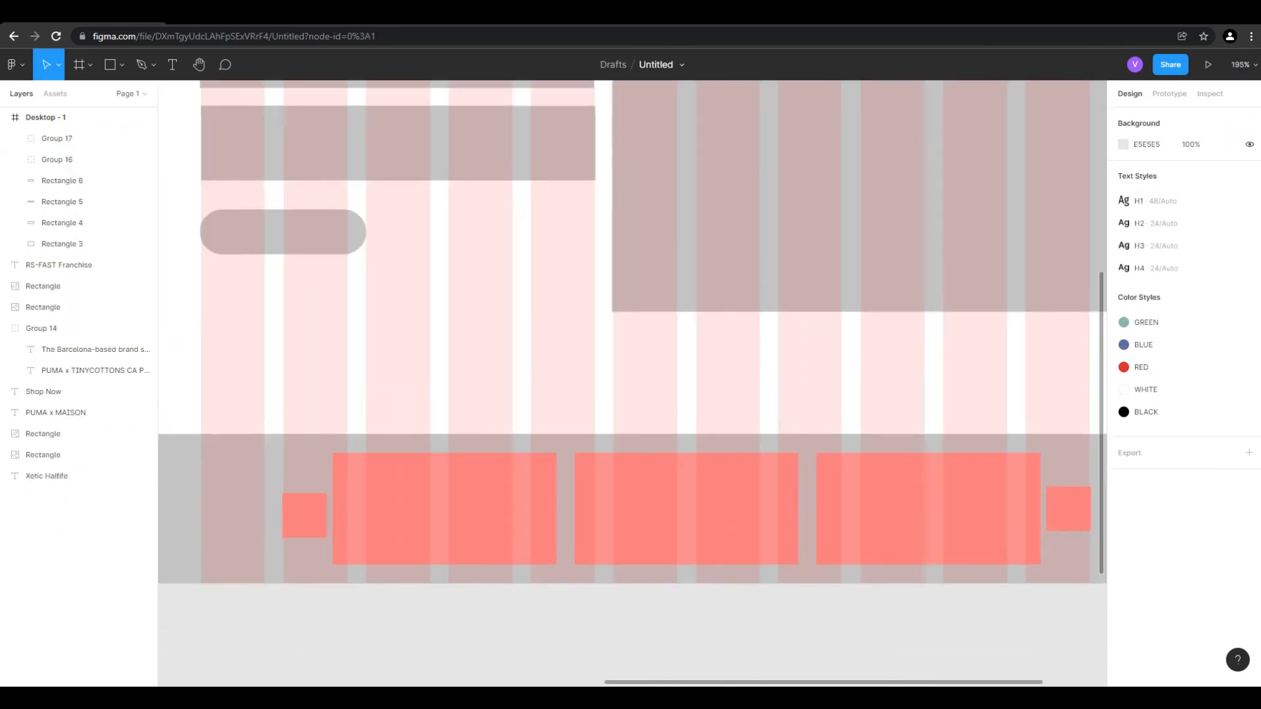
scroll(666, 637, up, 2)
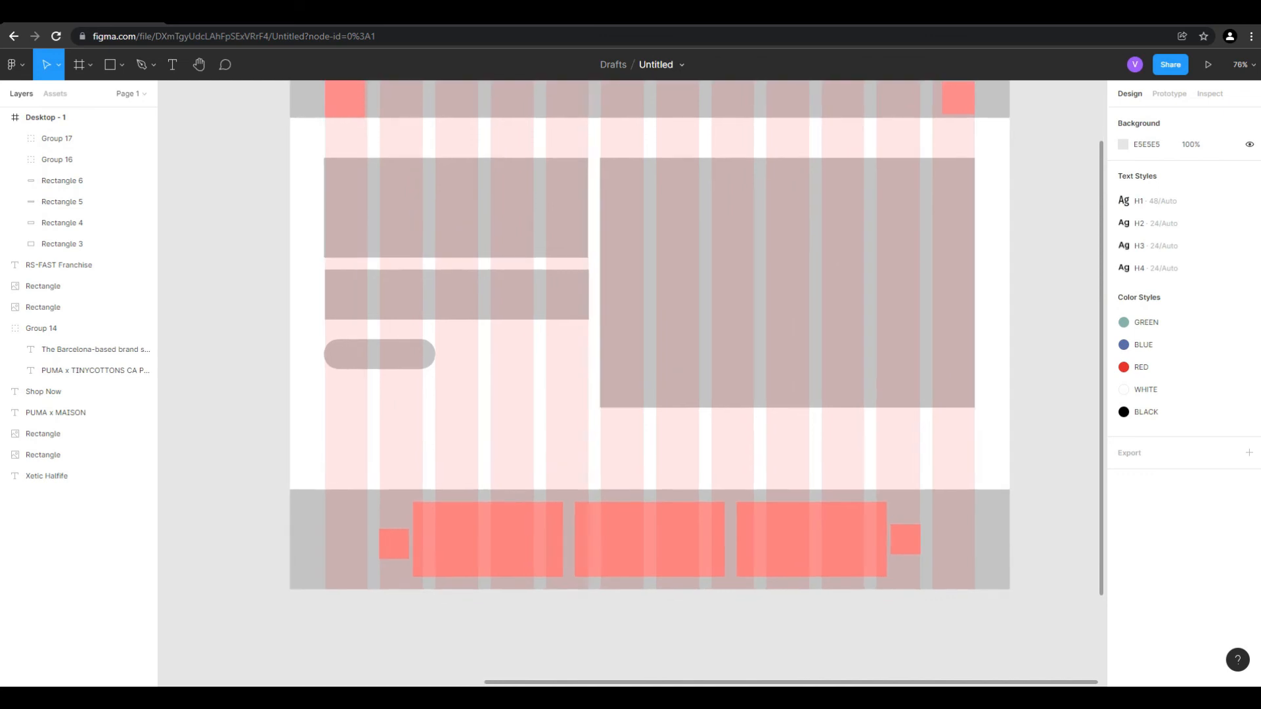
scroll(669, 650, down, 2)
scroll(670, 651, up, 1)
scroll(669, 650, down, 2)
scroll(669, 650, up, 2)
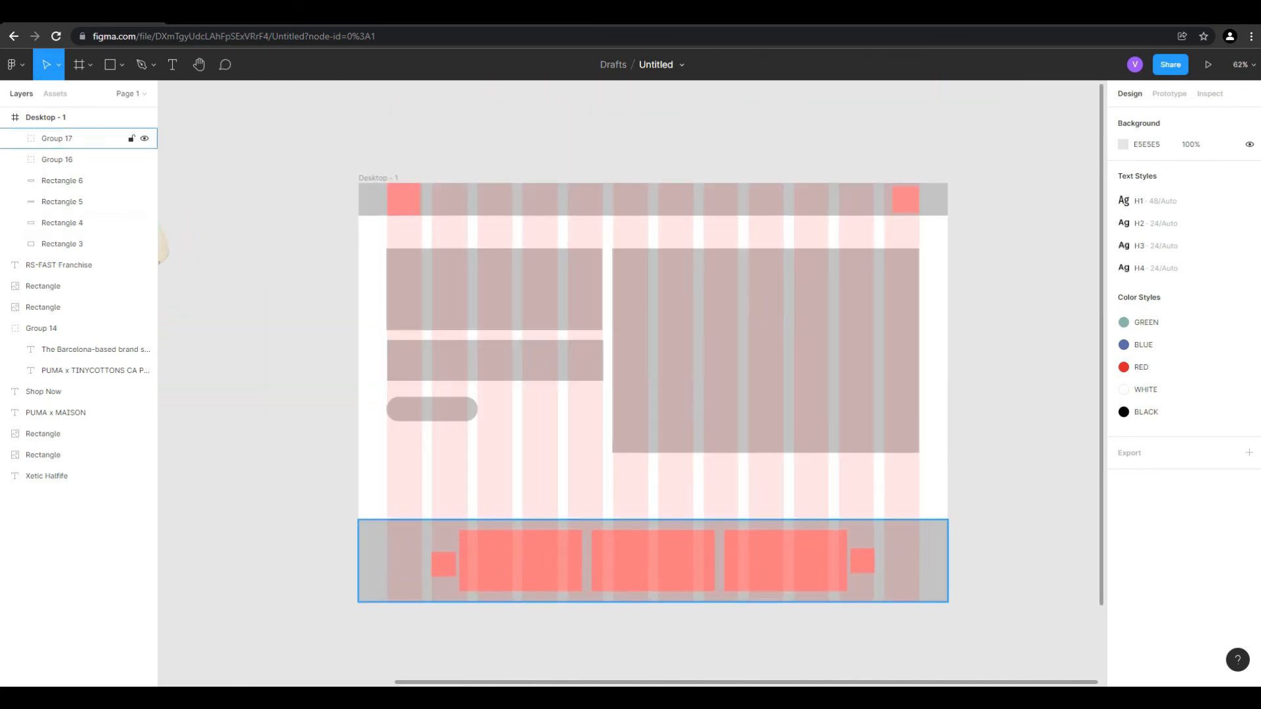
Align the vertical centre of the footer's right-hand square with that of the footer bar
scroll(707, 593, up, 5)
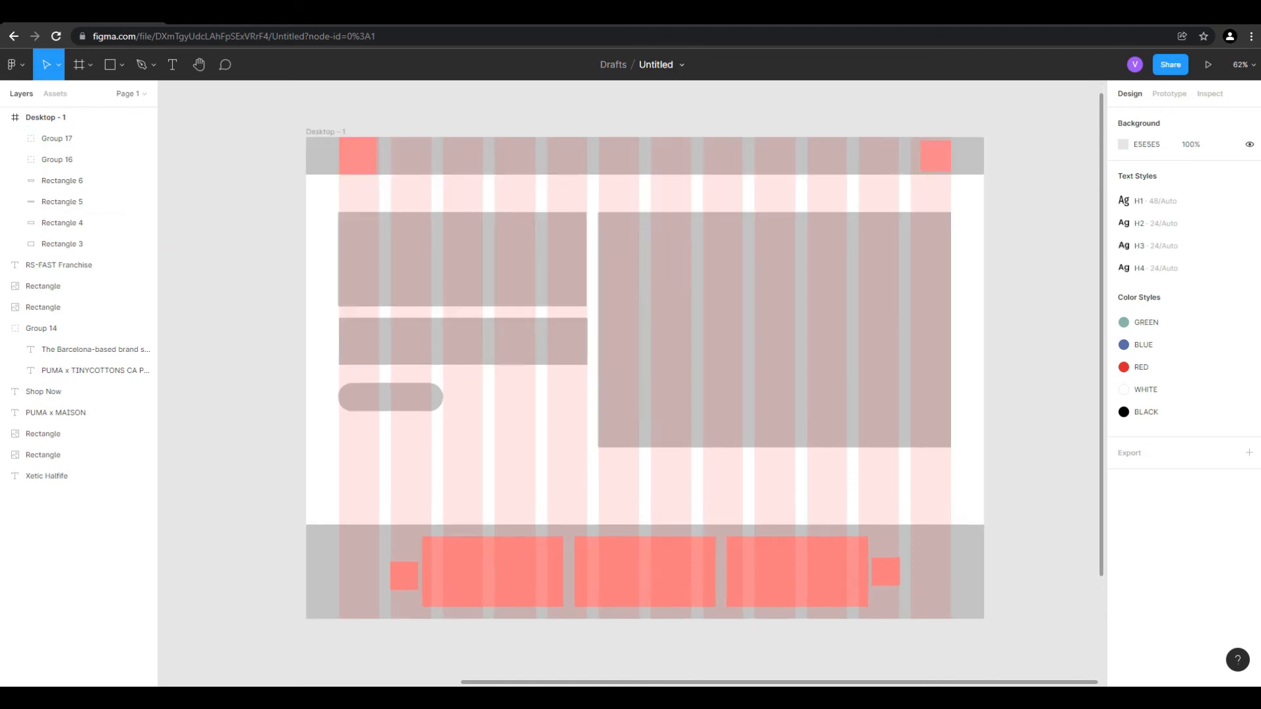
double_click(1032, 525)
shift+click(1033, 576)
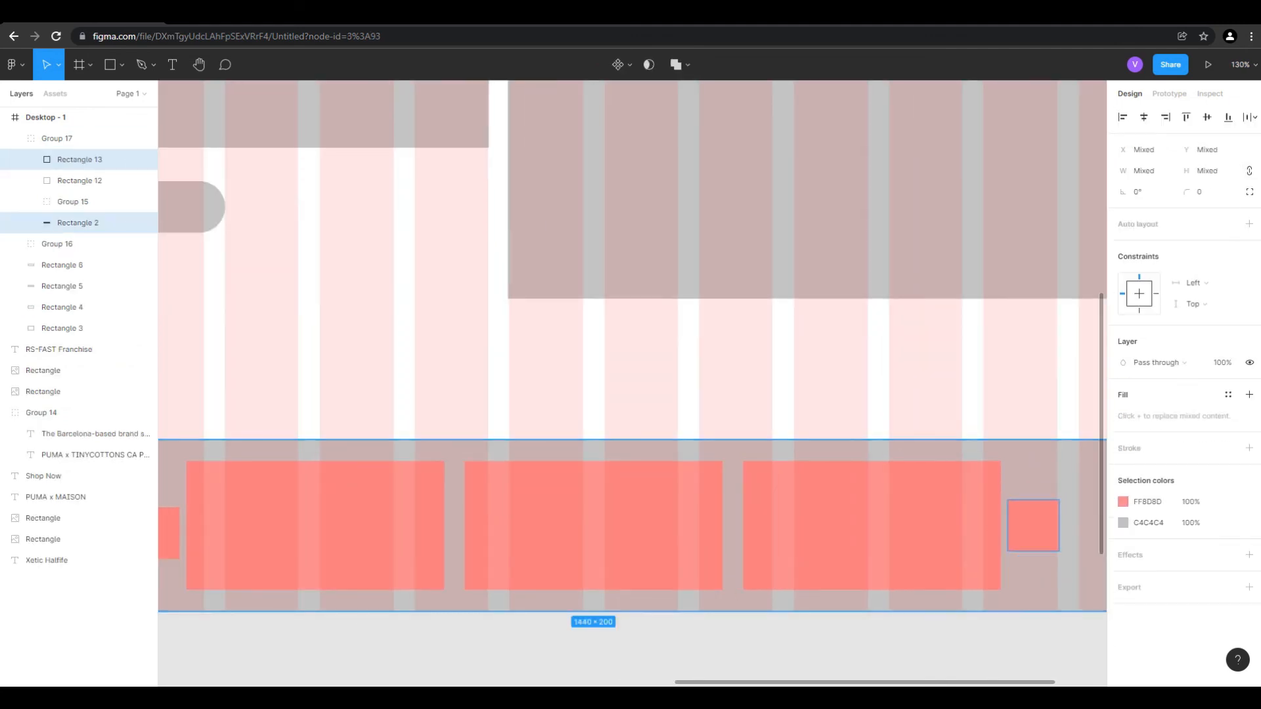
click(1207, 118)
Align the vertical centre of the footer's left-hand square with that of the footer bar and deselect
scroll(884, 382, down, 2)
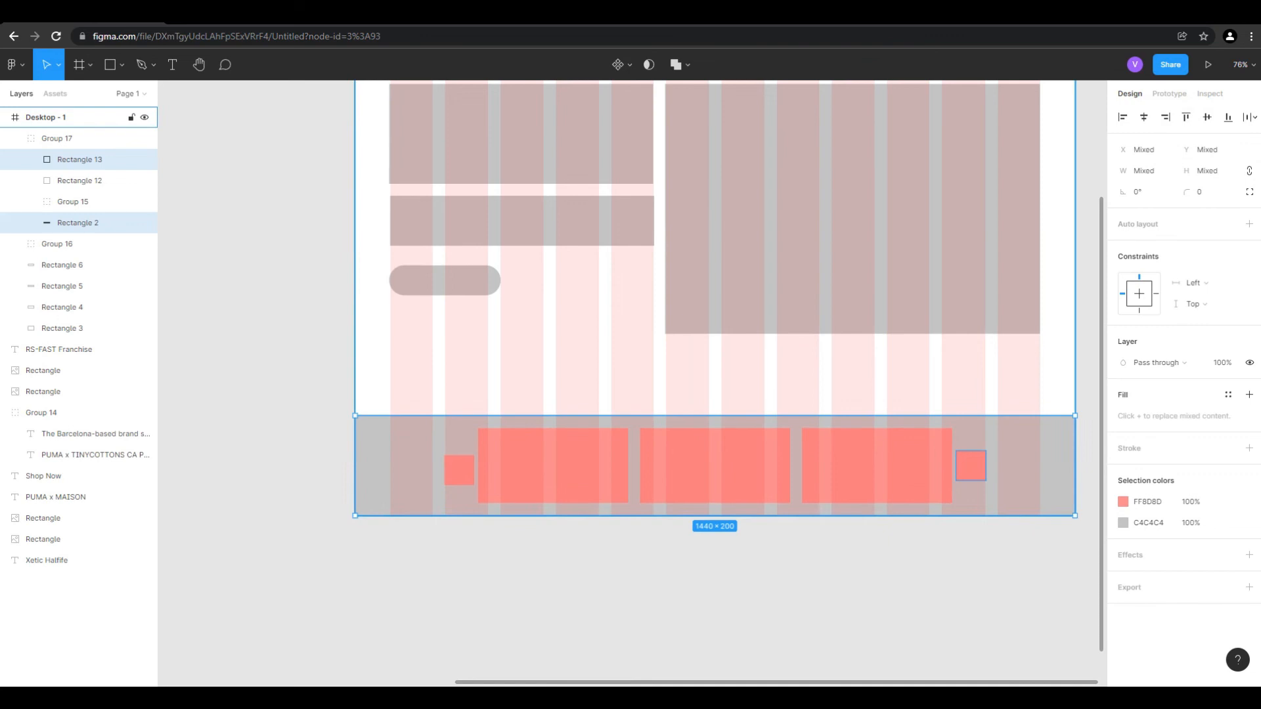
click(459, 471)
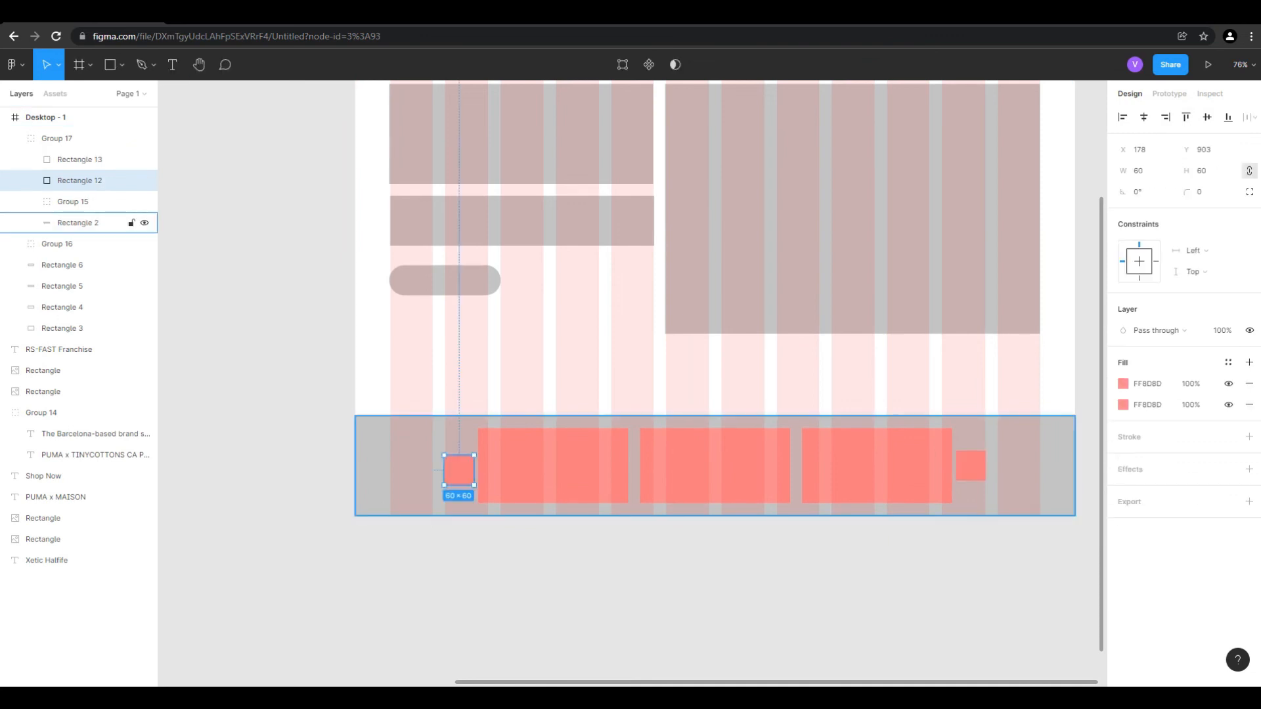
shift+click(78, 223)
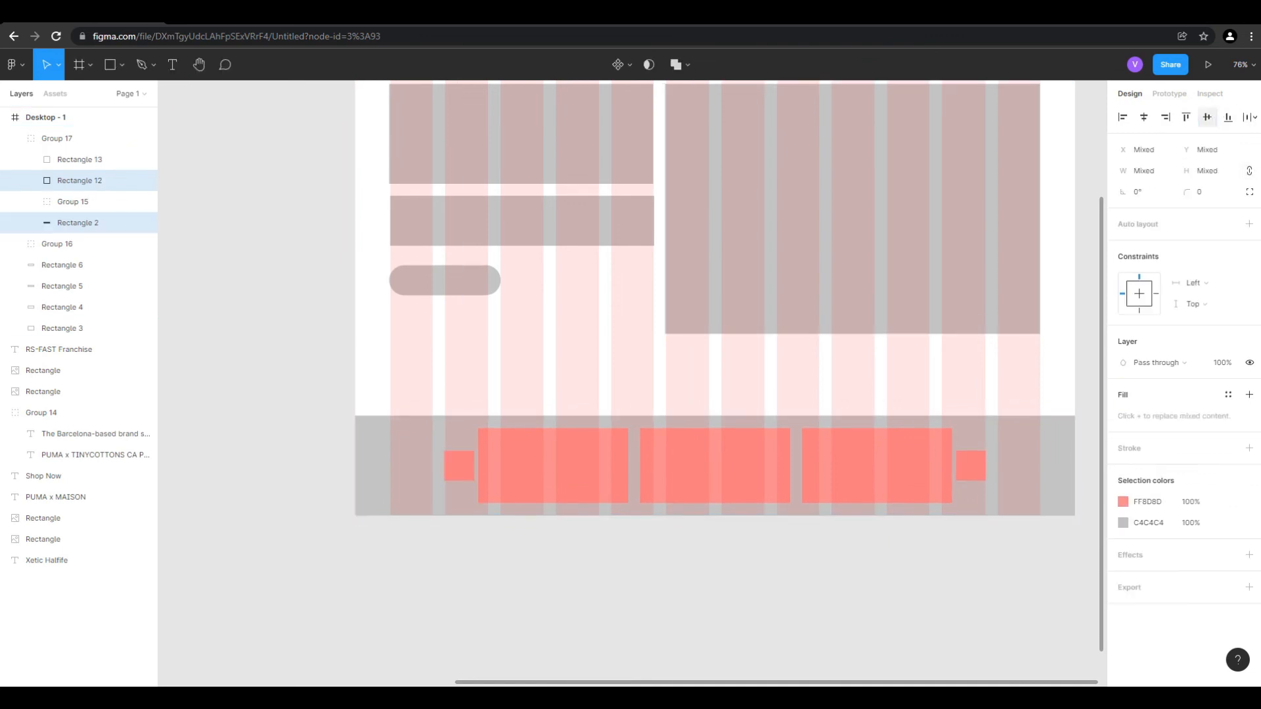
click(829, 562)
scroll(829, 562, up, 2)
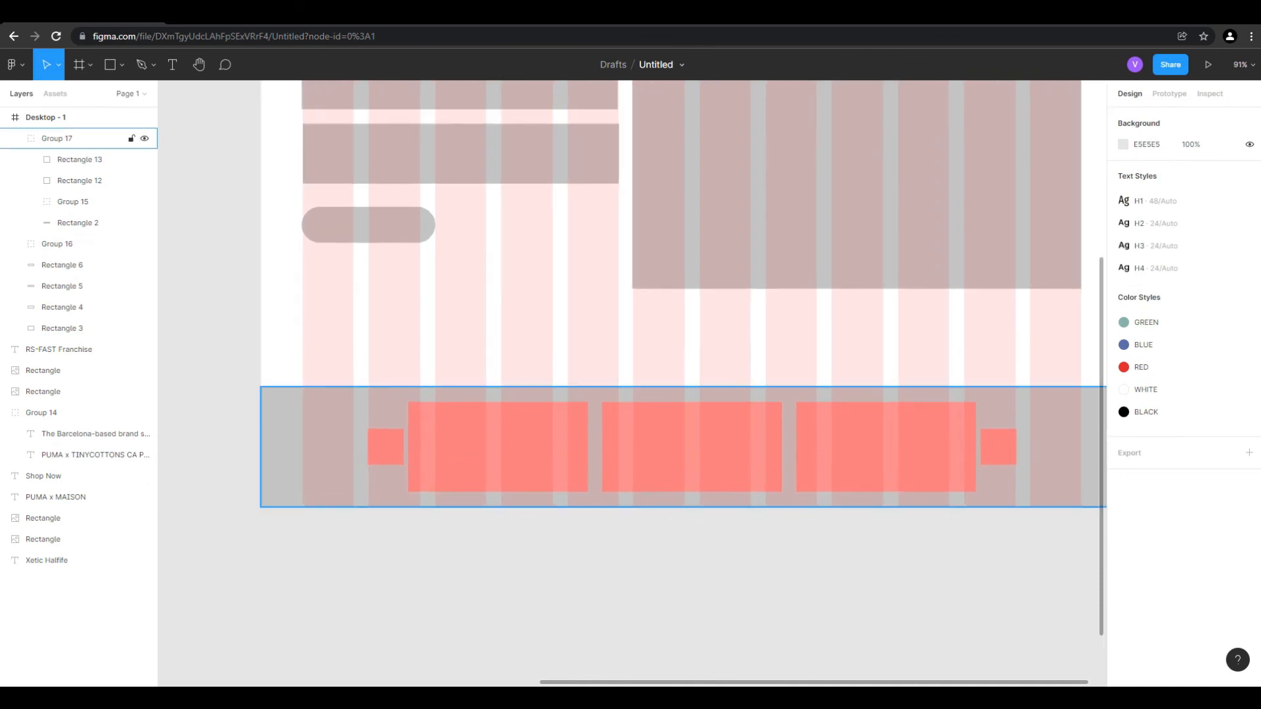
Check the distances from the footer's two small squares and middle rectangle to the surrounding footer elements and edges, then clear the selection
scroll(924, 506, up, 3)
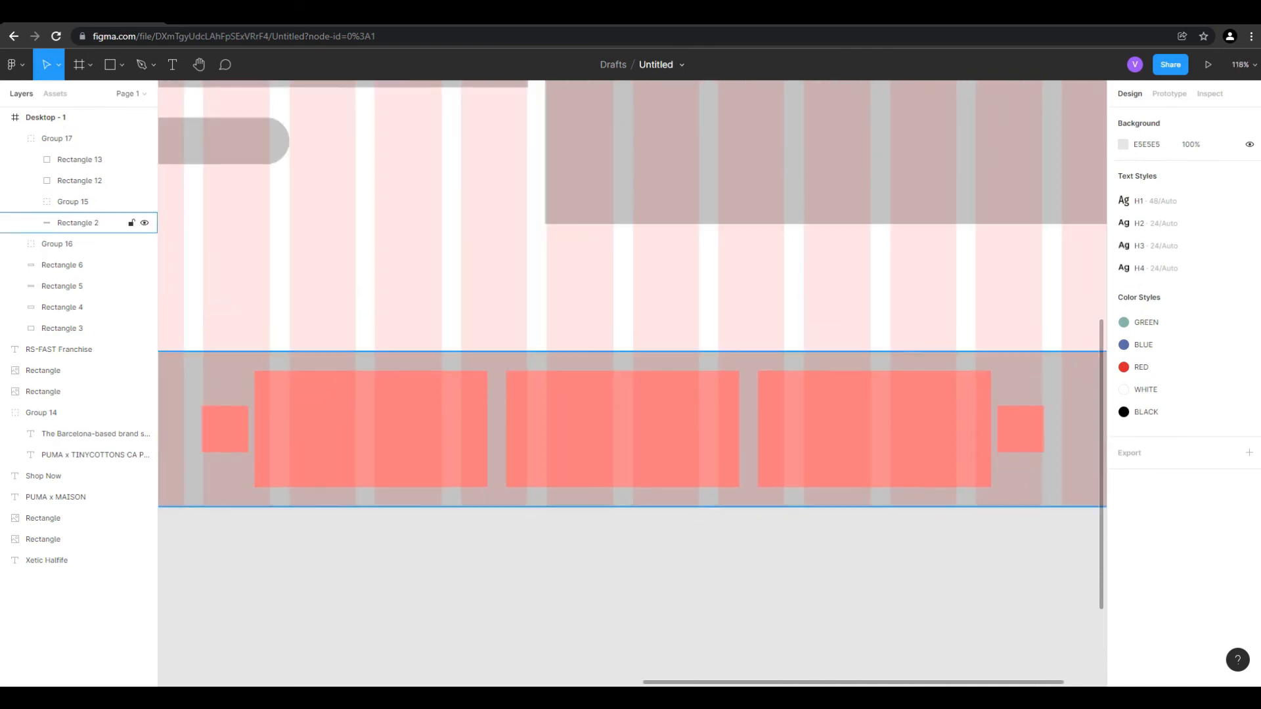
double_click(225, 429)
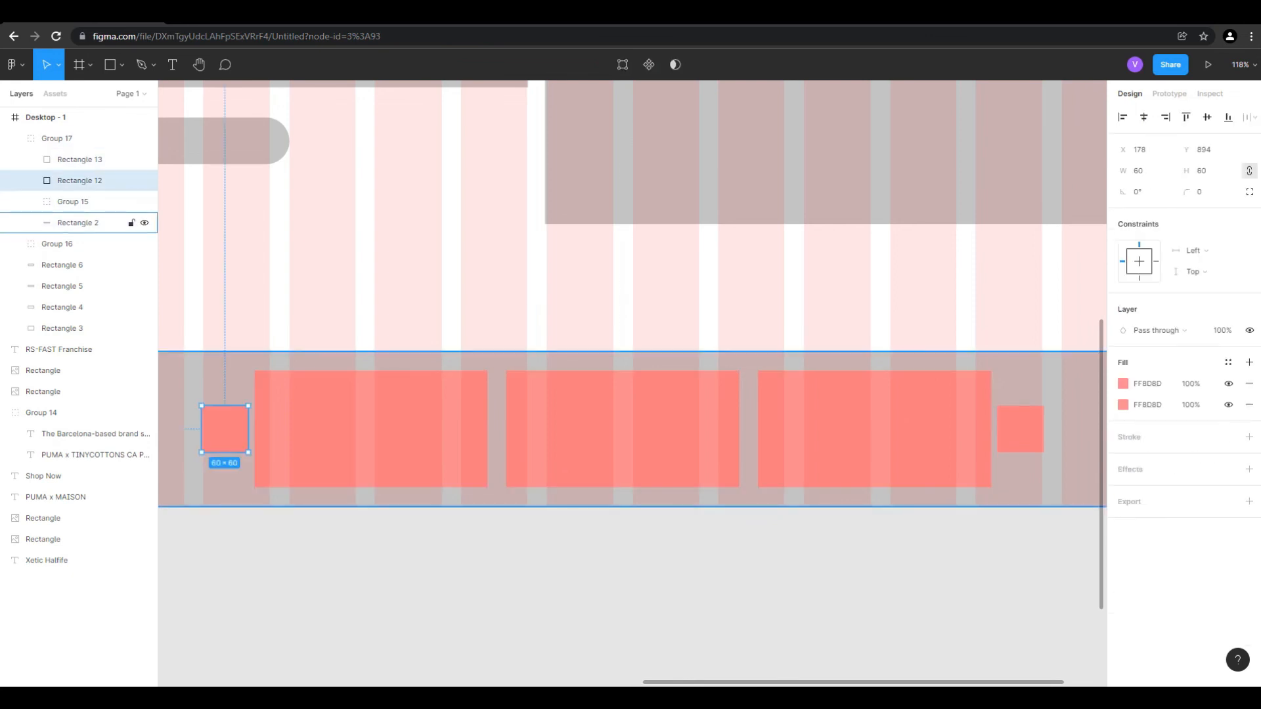
key(alt)
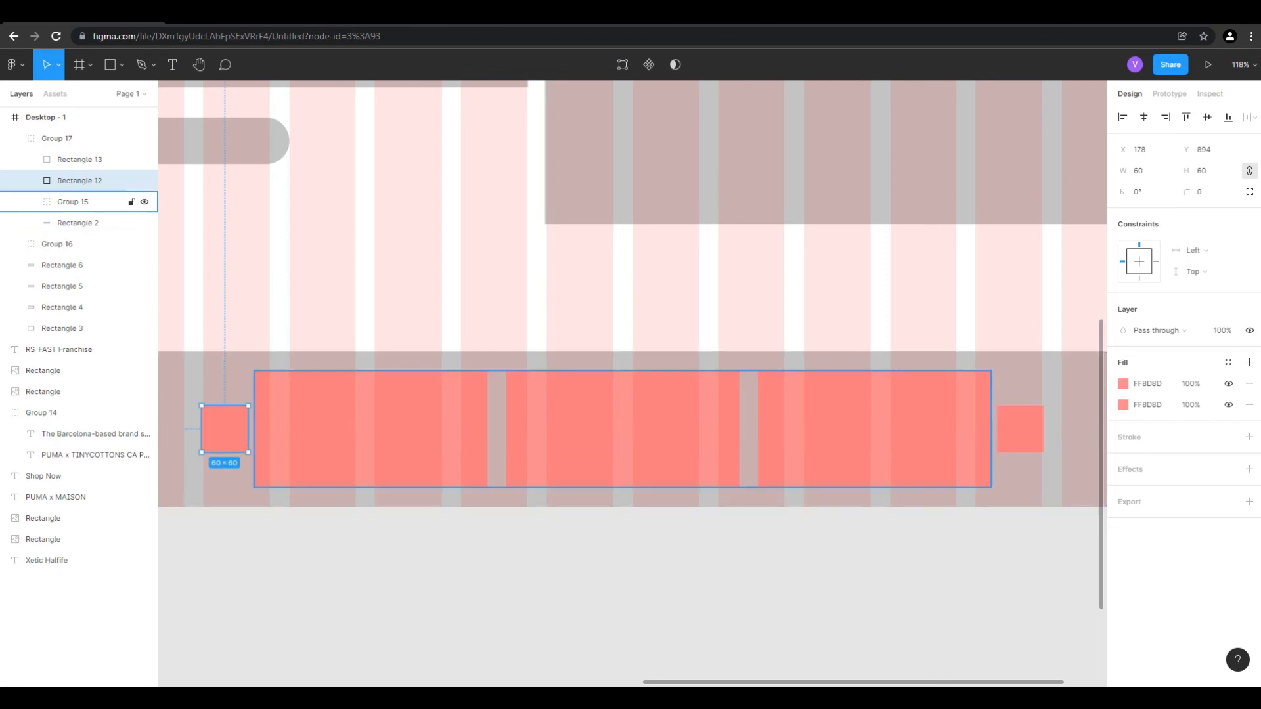
click(79, 160)
key(alt)
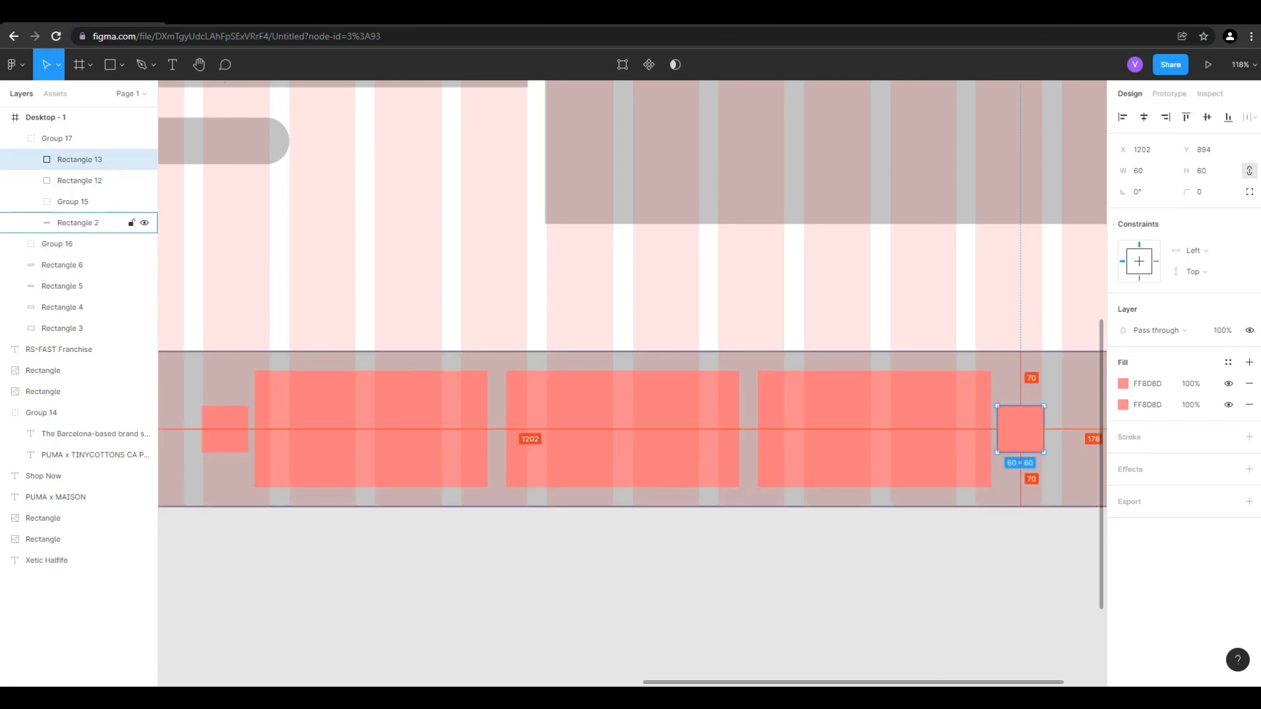
double_click(622, 429)
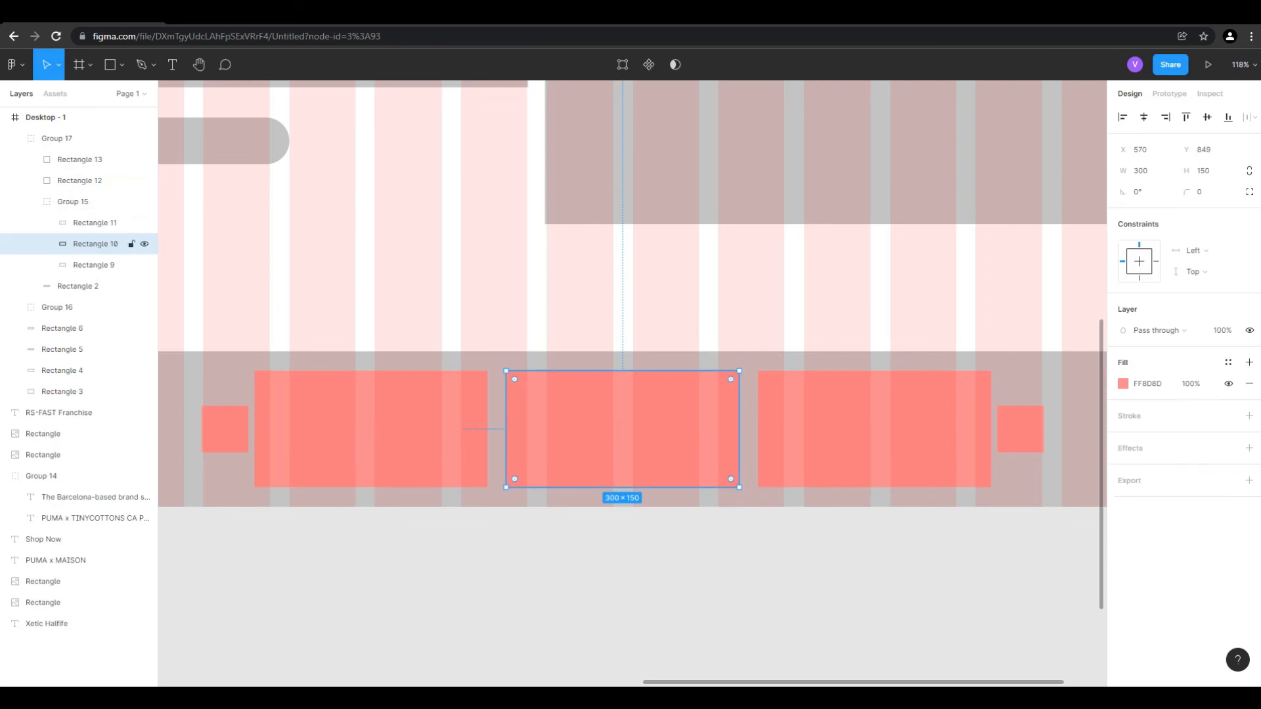
key(alt)
click(560, 625)
Review the layout of the whole desktop frame, from the header bar down to the footer
scroll(560, 625, down, 4)
scroll(677, 388, up, 3)
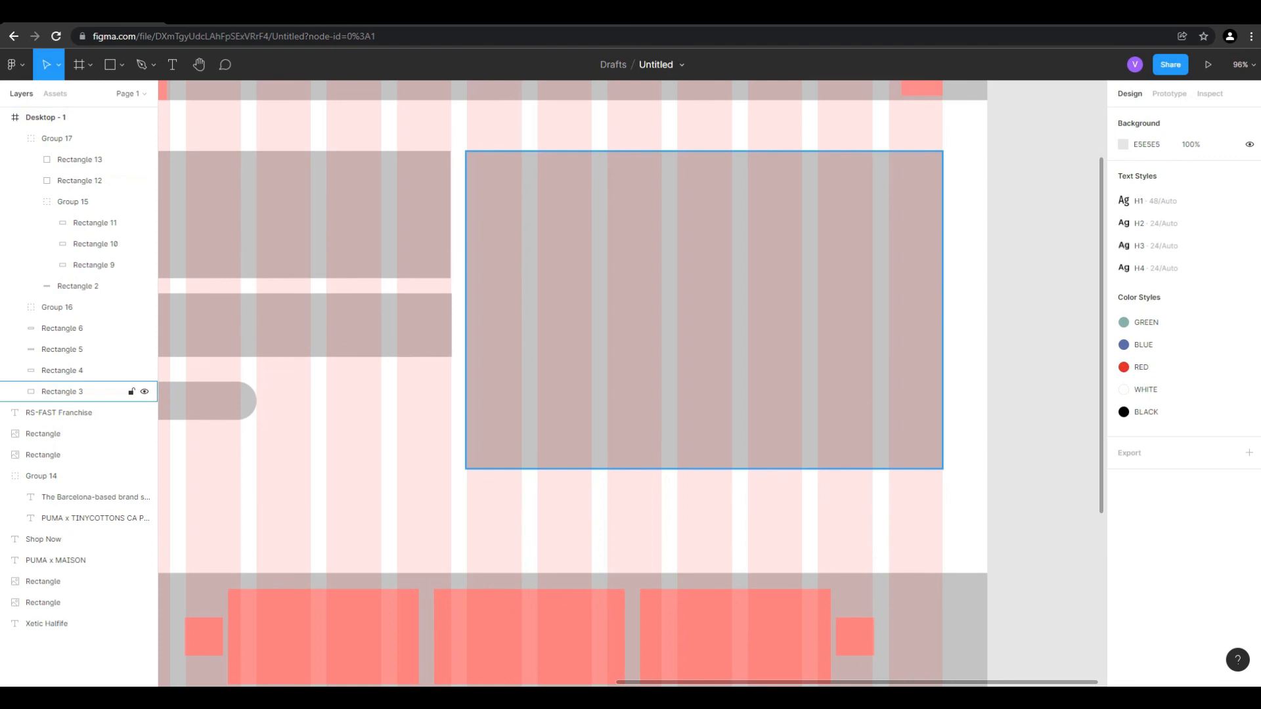
scroll(689, 427, down, 1)
scroll(631, 387, up, 2)
scroll(646, 402, down, 2)
scroll(646, 402, down, 1)
scroll(551, 381, up, 1)
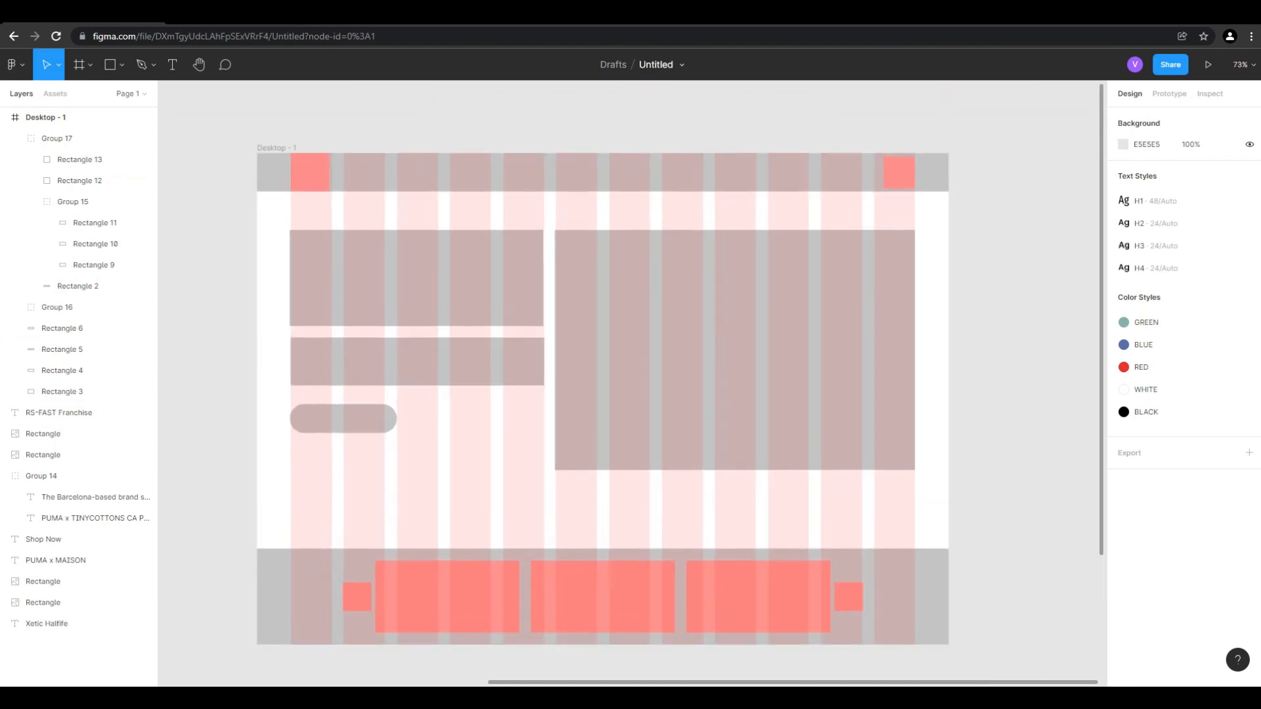